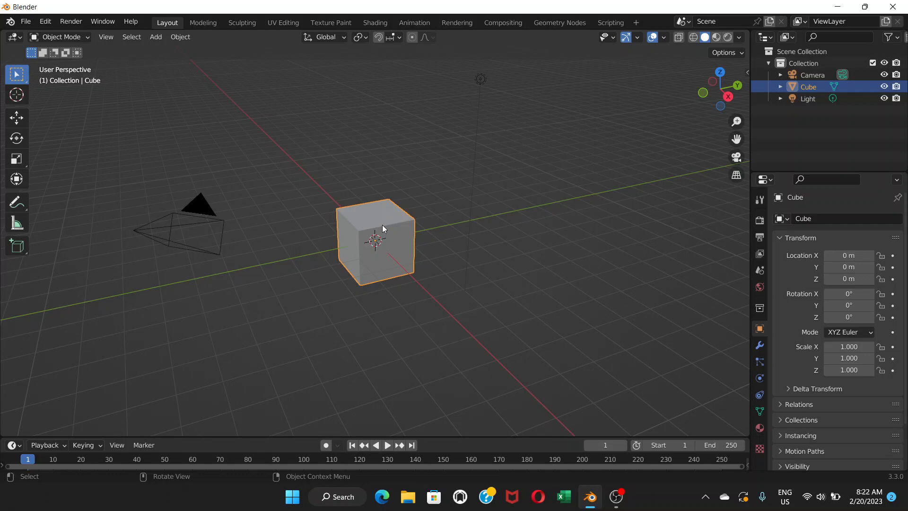
# Step: Delete the default cube and add a mesh circle at the world origin
pyautogui.press('Delete')
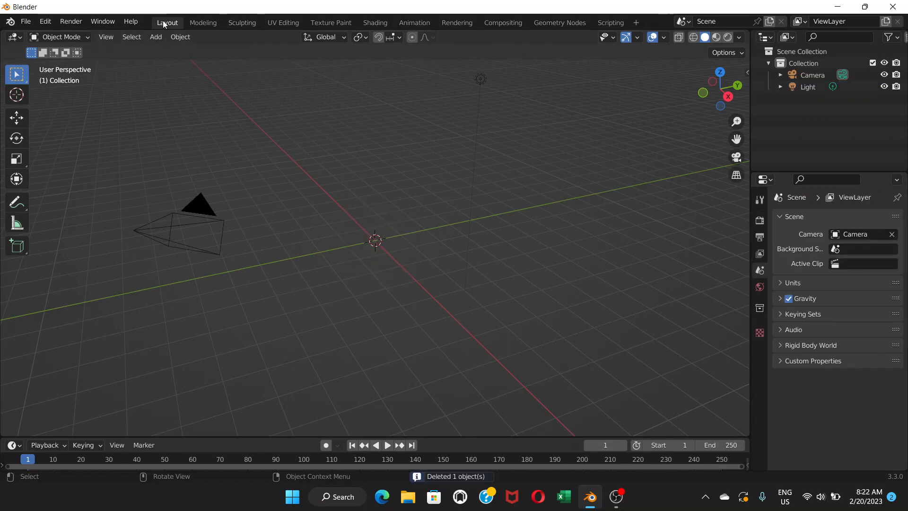
pyautogui.click(156, 37)
pyautogui.moveTo(241, 53)
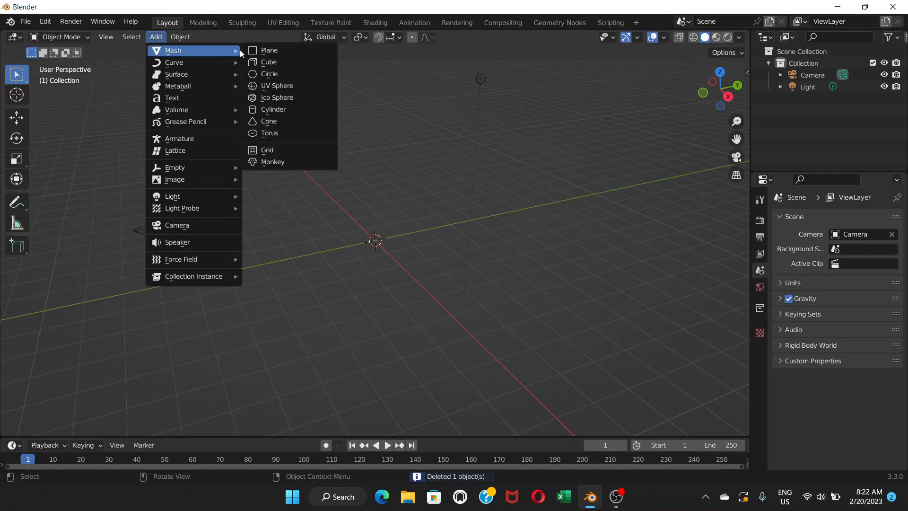
pyautogui.click(261, 74)
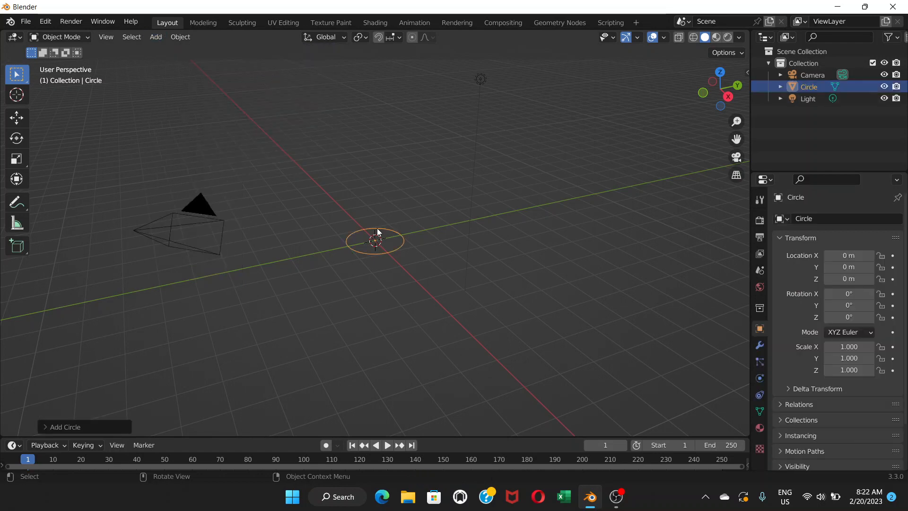
# Step: Reduce the new circle's radius to 0.42 m in its creation settings
pyautogui.scroll(5, 377, 231)
pyautogui.scroll(1, 376, 230)
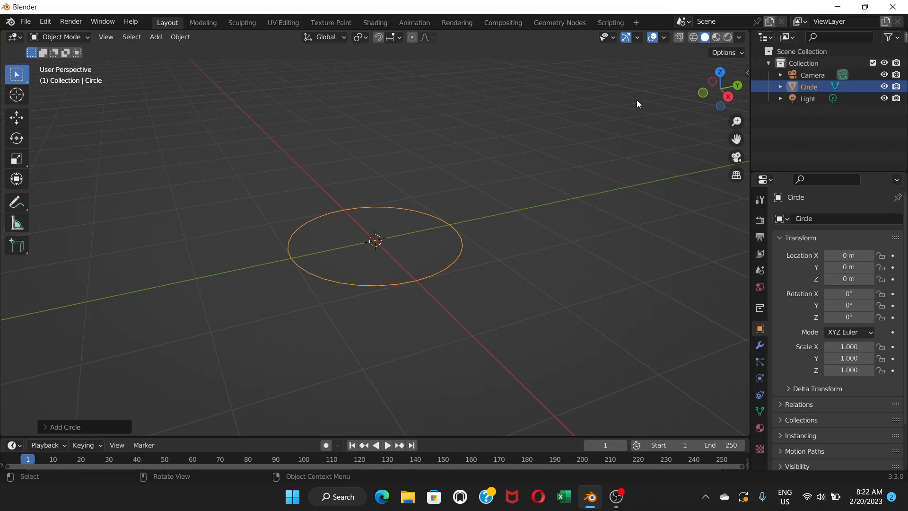
pyautogui.click(61, 426)
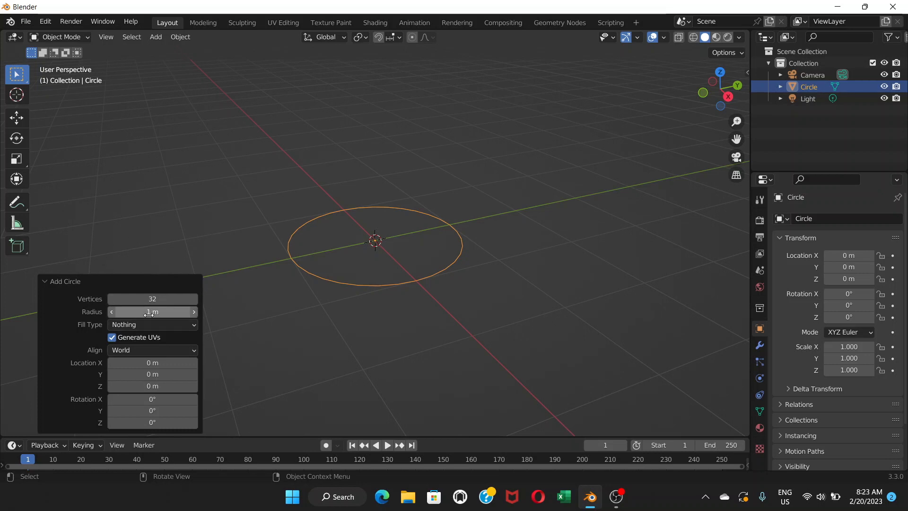
pyautogui.moveTo(150, 312); pyautogui.dragTo(120, 320)
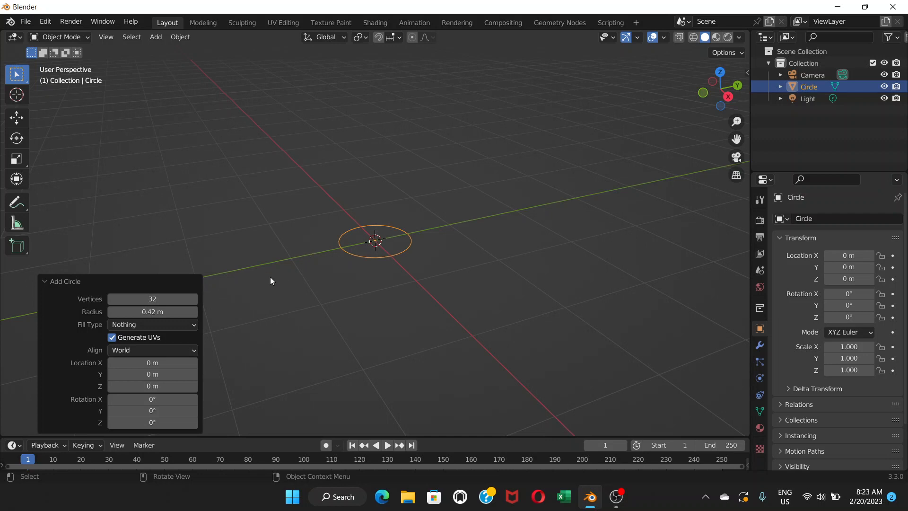
# Step: Scale the circle down uniformly to about 0.76 of its size
pyautogui.click(448, 235)
pyautogui.scroll(5, 384, 261)
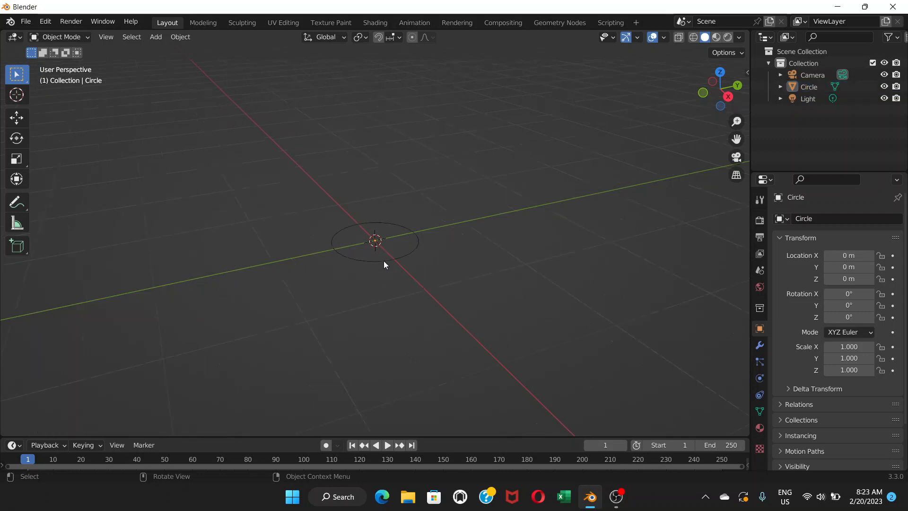
pyautogui.scroll(3, 383, 260)
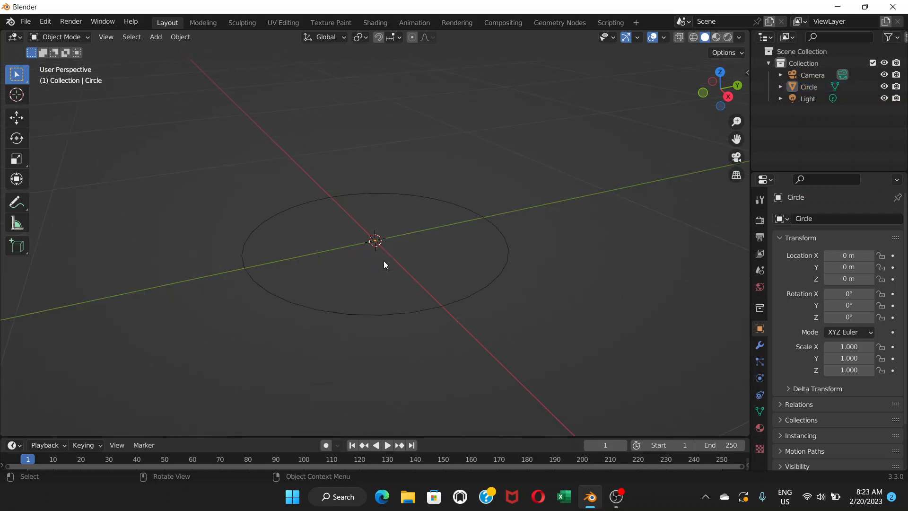
pyautogui.click(389, 314)
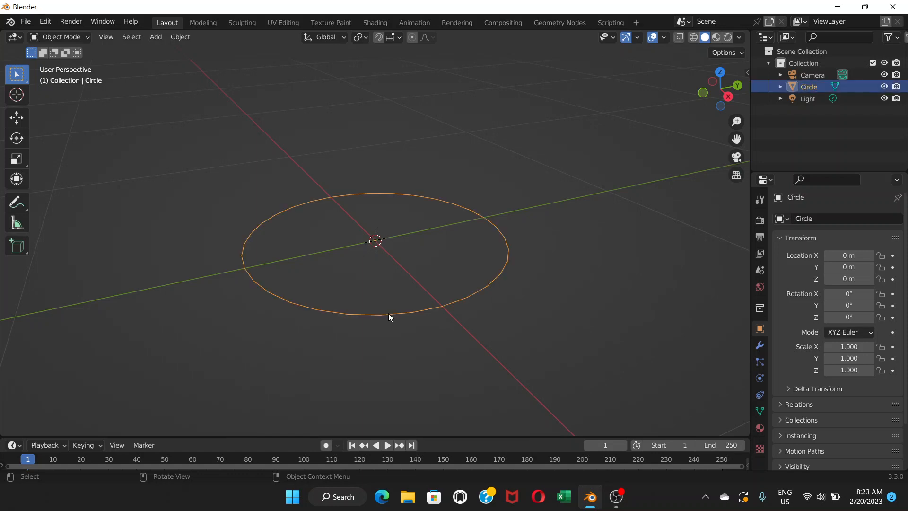
pyautogui.press('s')
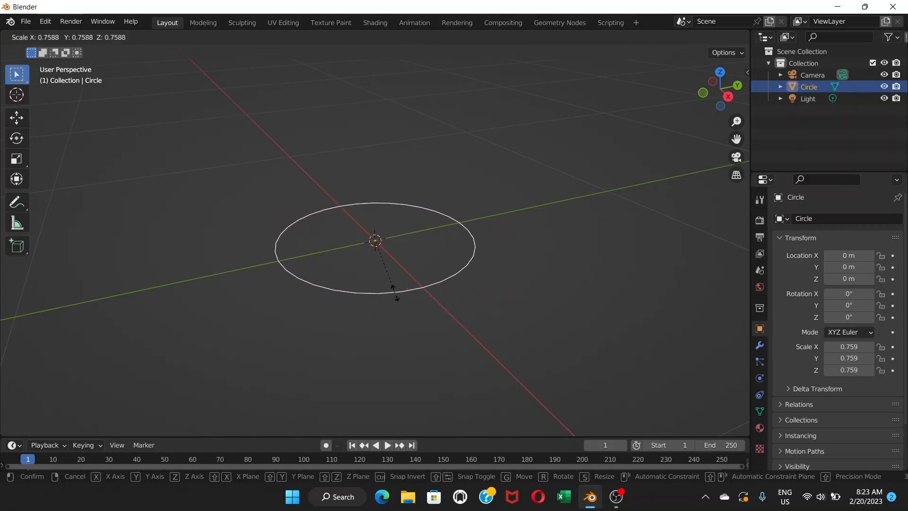
pyautogui.click(395, 293)
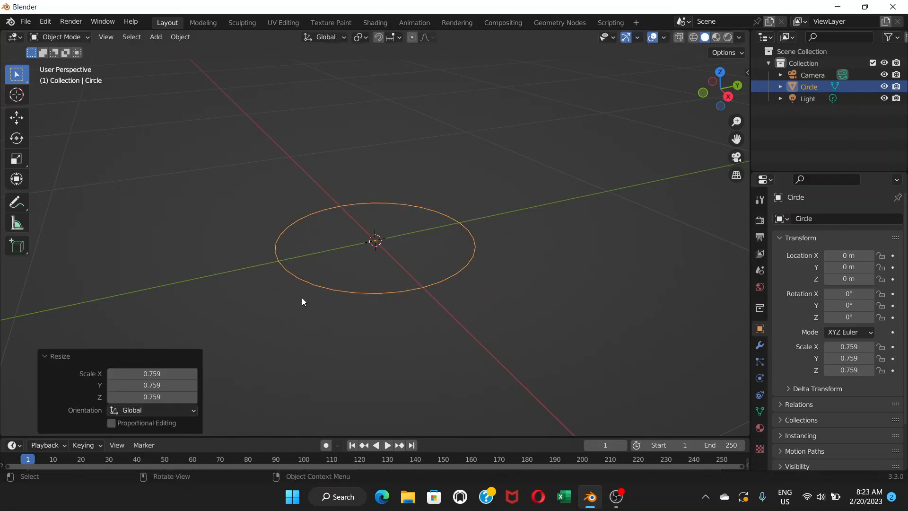
# Step: Switch the circle to Edit Mode
pyautogui.moveTo(302, 300); pyautogui.dragTo(332, 263, button='middle')
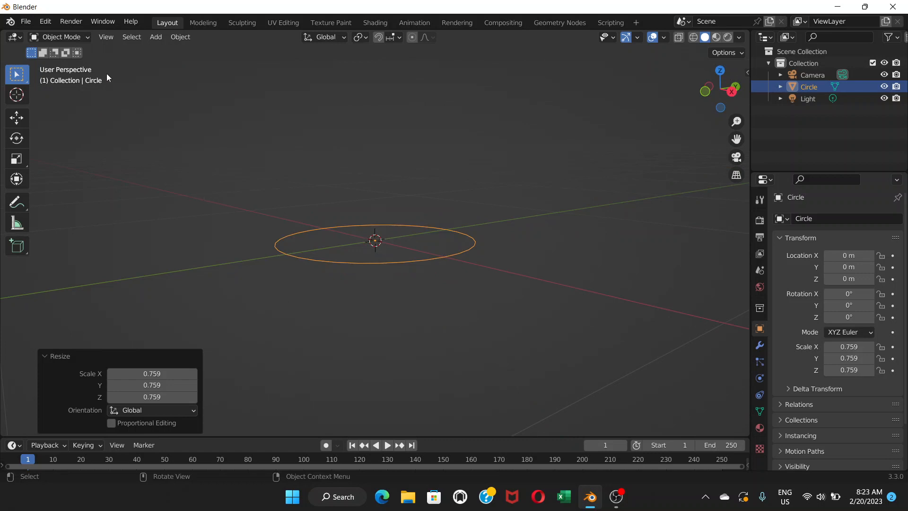
pyautogui.click(87, 36)
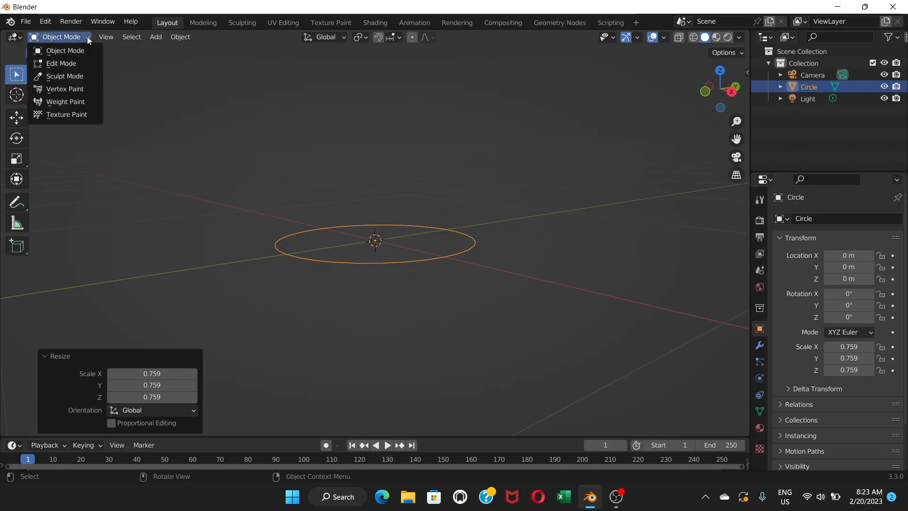
pyautogui.click(74, 64)
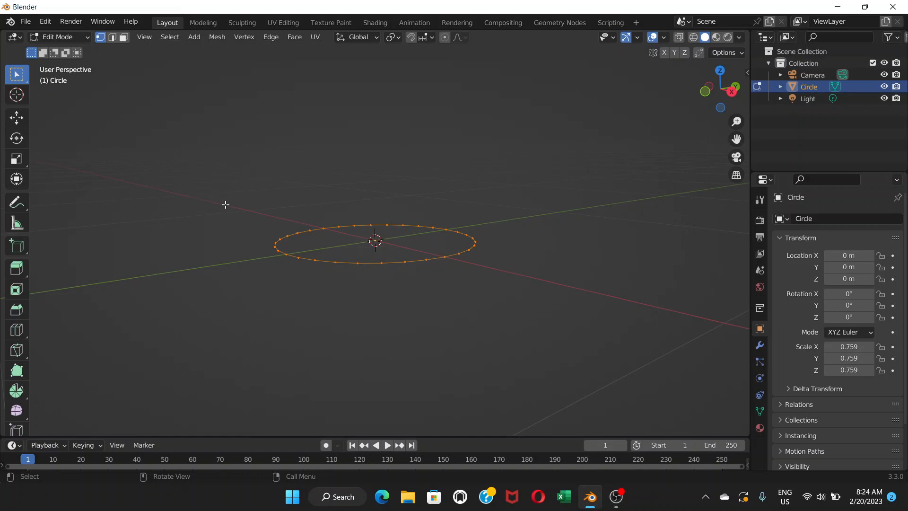
pyautogui.scroll(1, 330, 245)
pyautogui.scroll(-2, 330, 245)
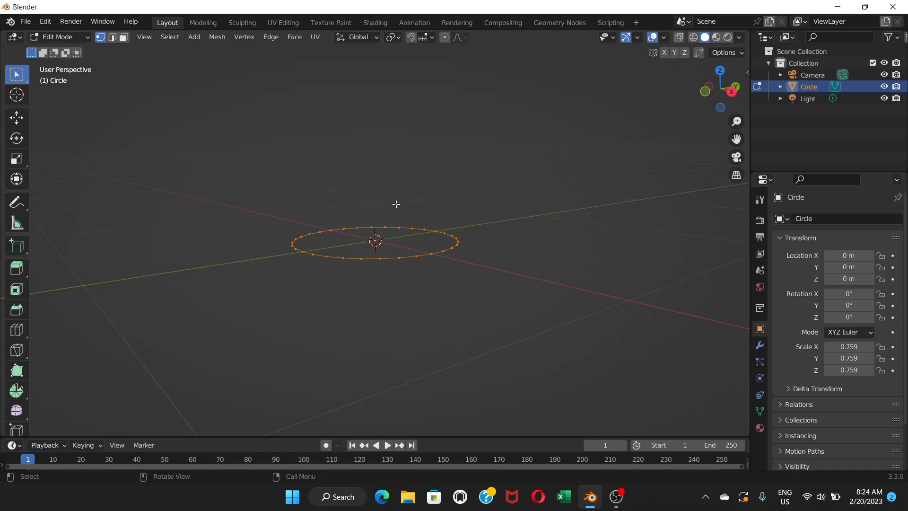
# Step: Extrude all of the circle's vertices upward about 0.88 m along the Z axis to form the cup wall
pyautogui.click(414, 163)
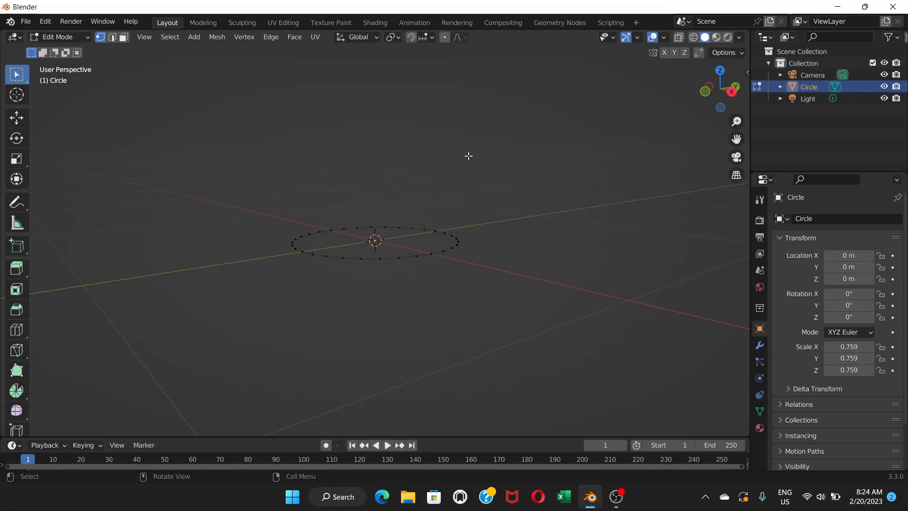
pyautogui.press('a')
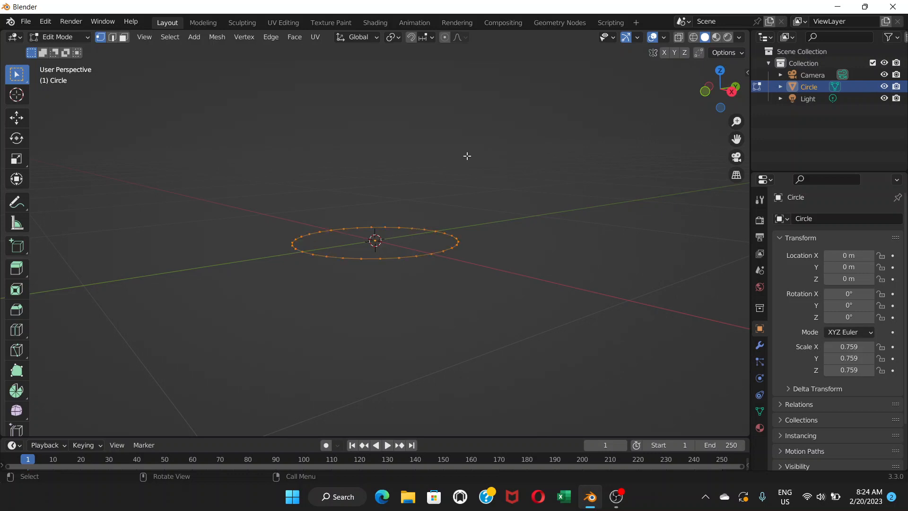
pyautogui.scroll(-2, 392, 279)
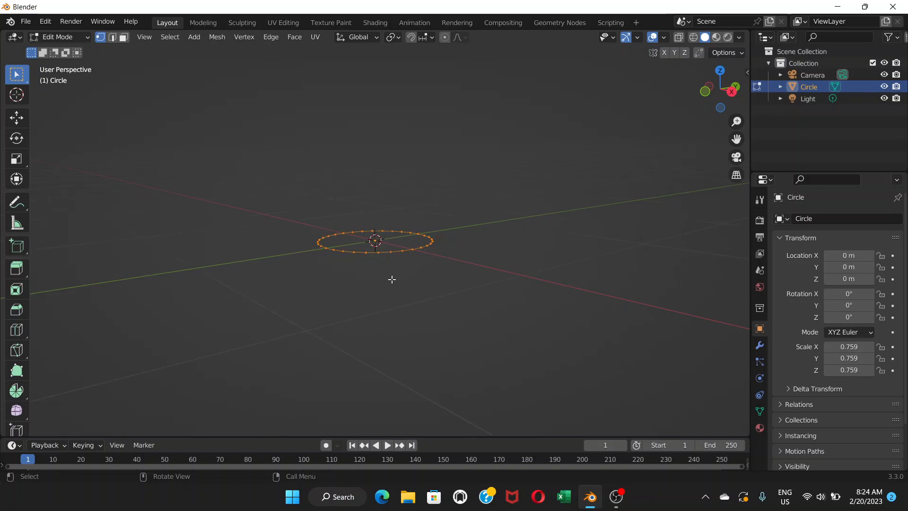
pyautogui.scroll(-1, 388, 271)
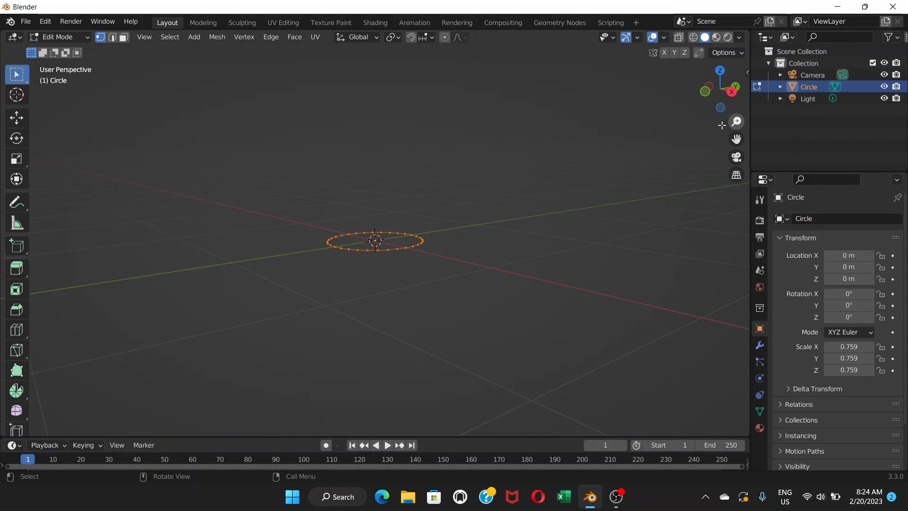
pyautogui.moveTo(736, 121); pyautogui.dragTo(735, 113)
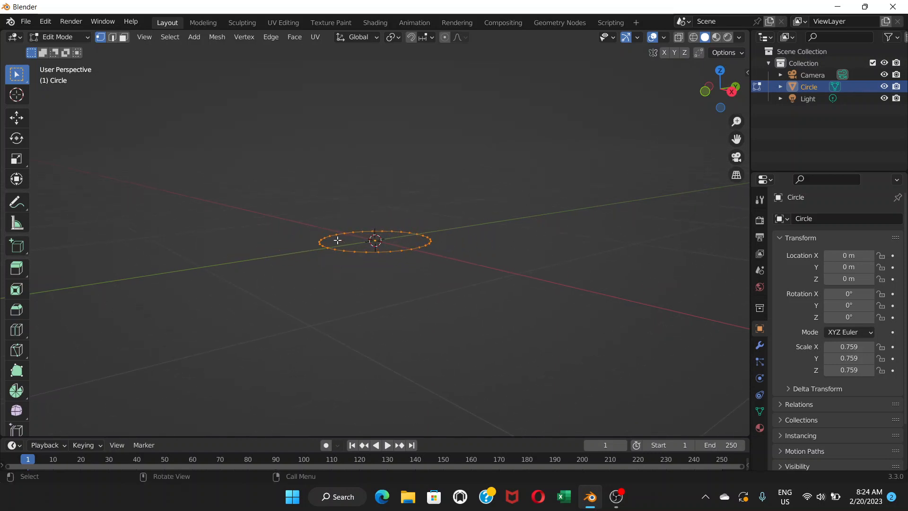
pyautogui.press('g')
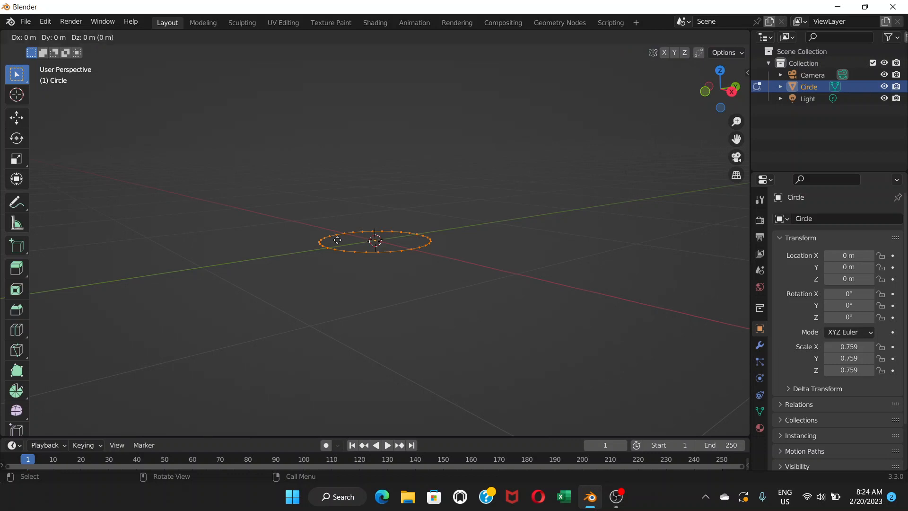
pyautogui.press('z')
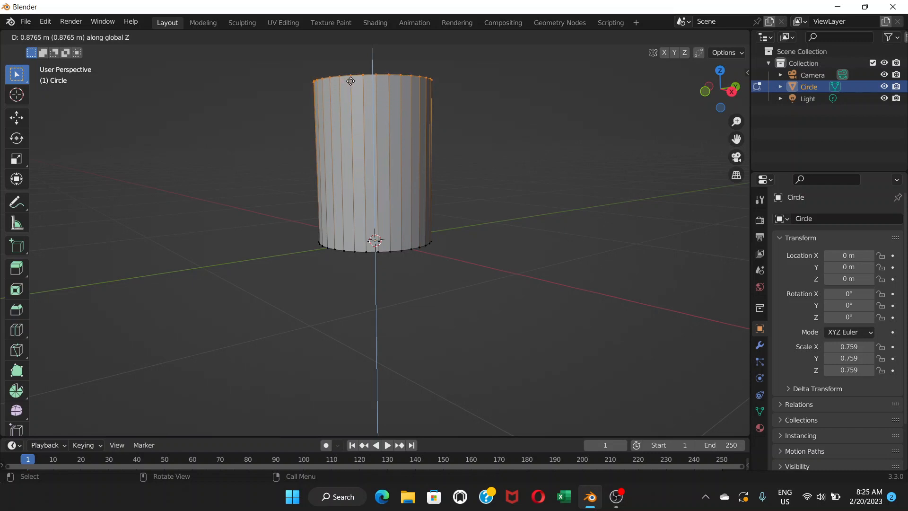
pyautogui.click(350, 81)
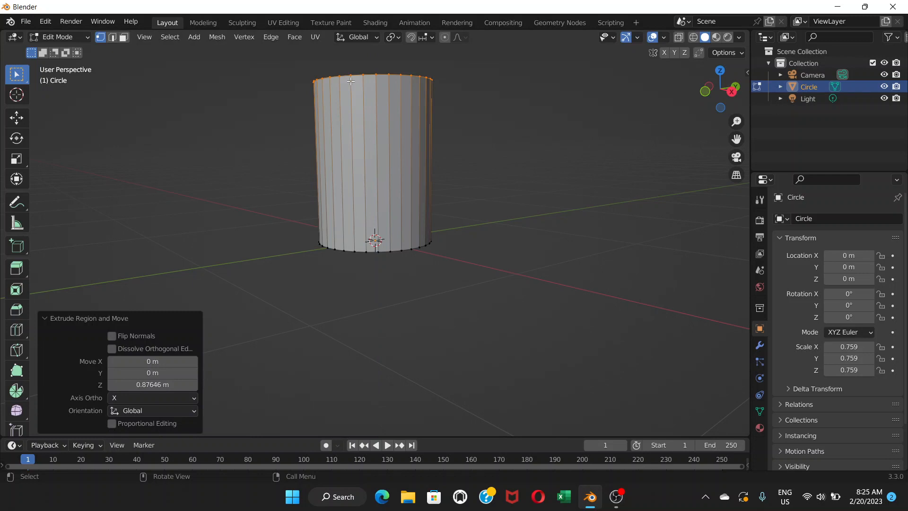
# Step: Scale the extruded upper ring outward by about 1.43 so the wall flares toward the rim
pyautogui.press('s')
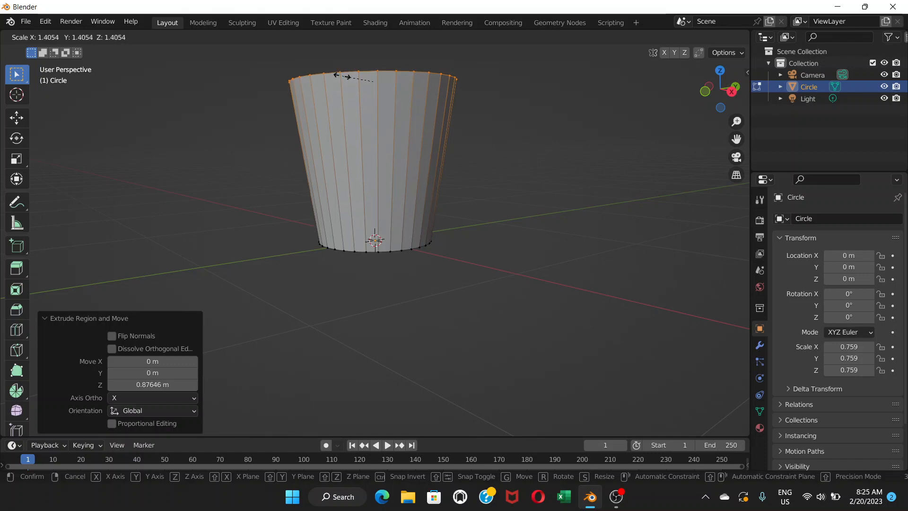
pyautogui.click(346, 76)
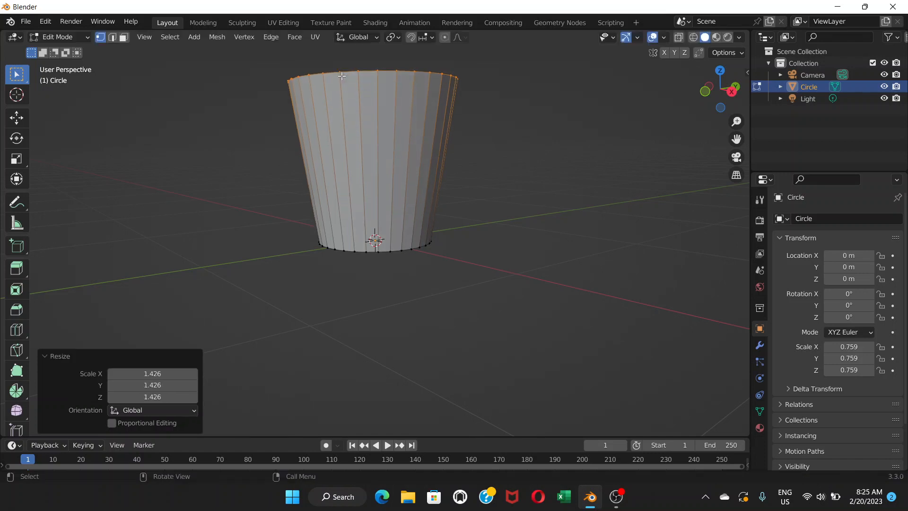
pyautogui.scroll(-4, 451, 221)
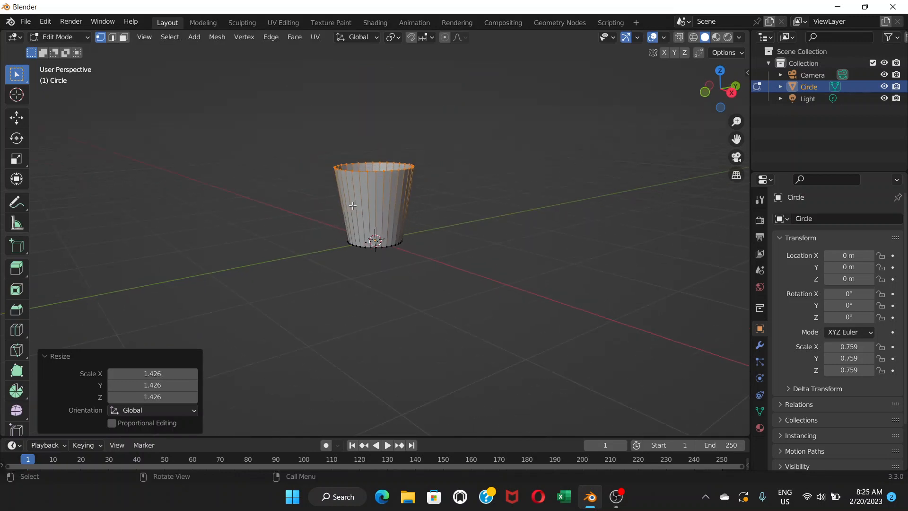
pyautogui.scroll(4, 352, 206)
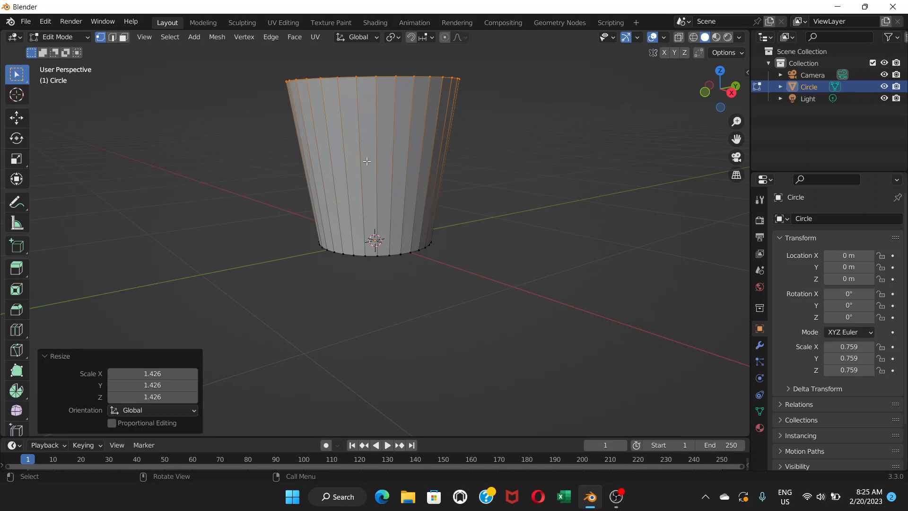
# Step: Add one loop cut around the wall and slide it up near the rim, at a factor of about -0.68
pyautogui.hotkey('ctrl', 'r')
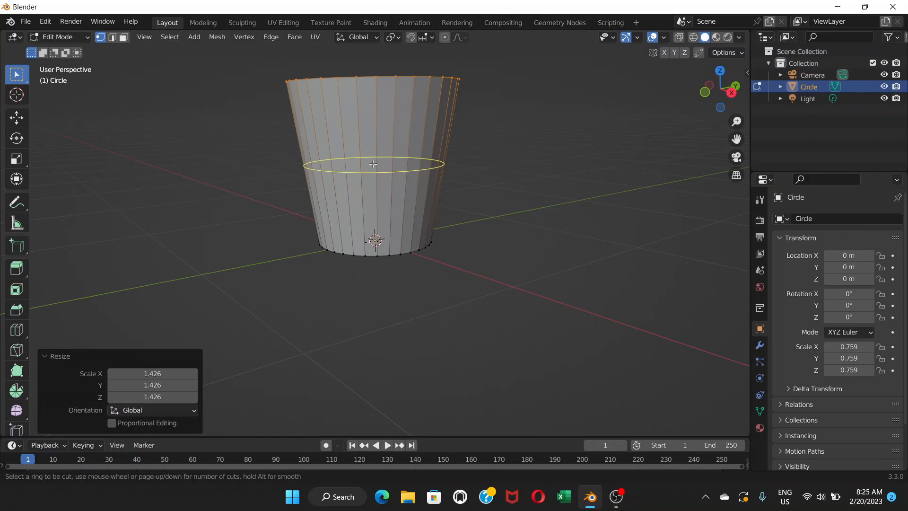
pyautogui.click(373, 163)
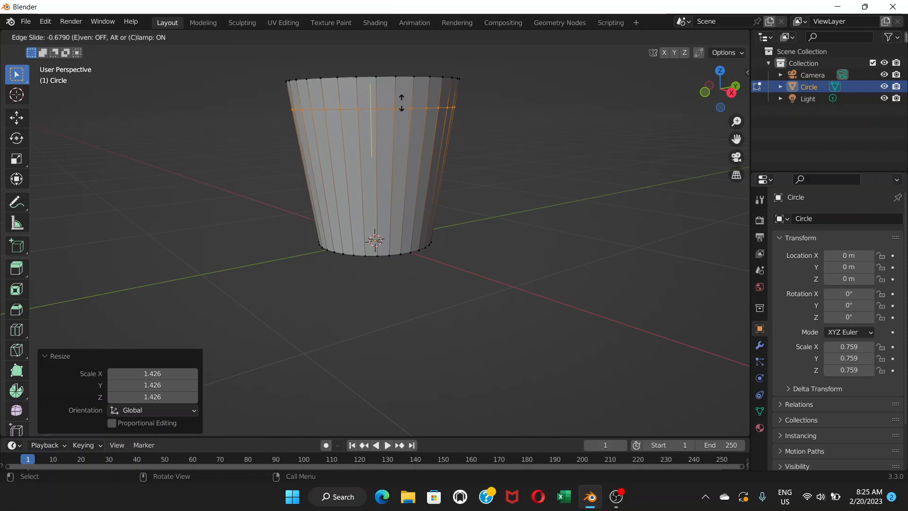
pyautogui.click(401, 103)
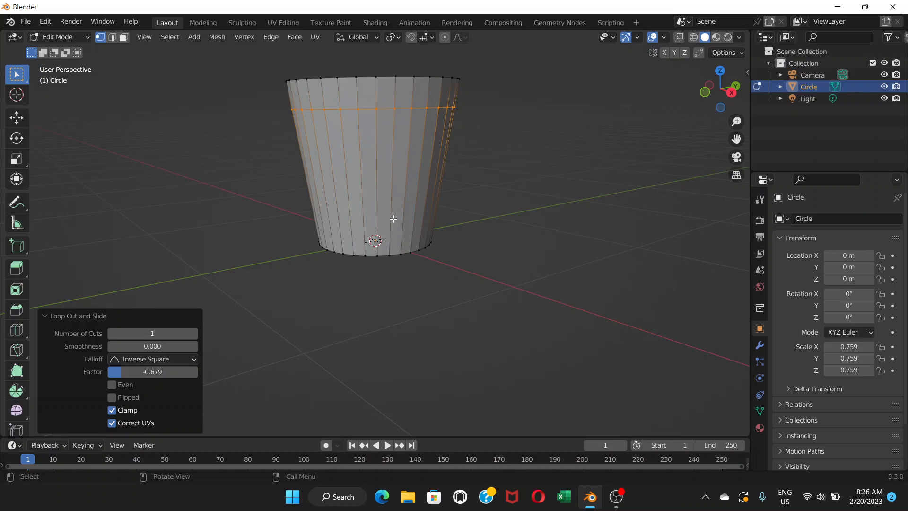
# Step: Add a second loop cut around the wall and slide it down near the base, at a factor of about 0.83
pyautogui.hotkey('ctrl', 'r')
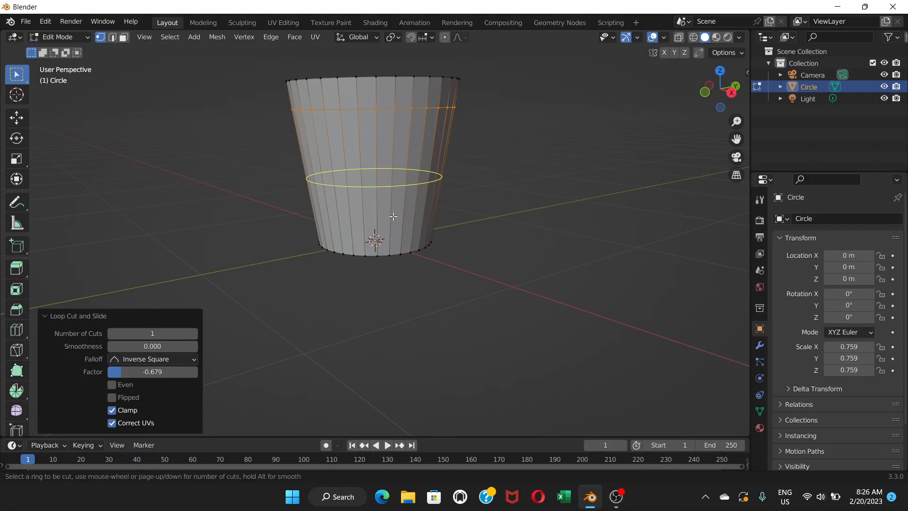
pyautogui.click(391, 186)
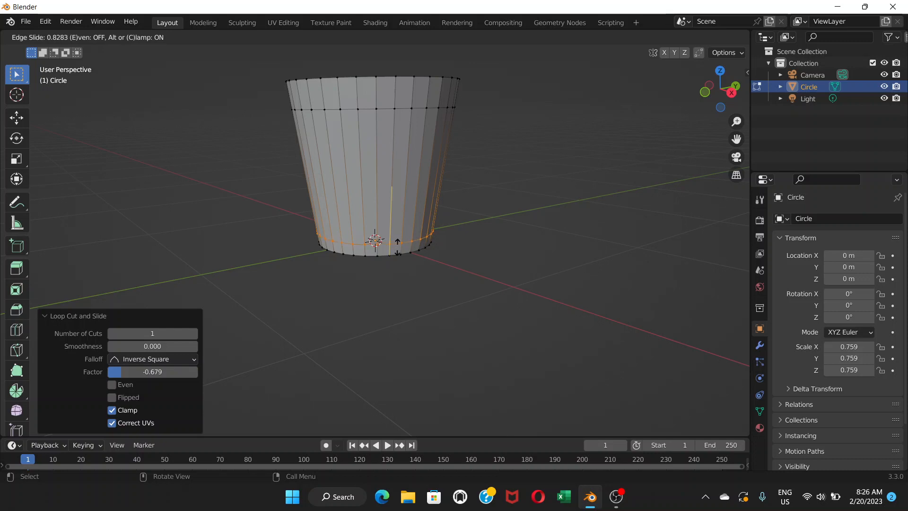
pyautogui.click(398, 245)
pyautogui.moveTo(518, 264); pyautogui.dragTo(397, 254, button='middle')
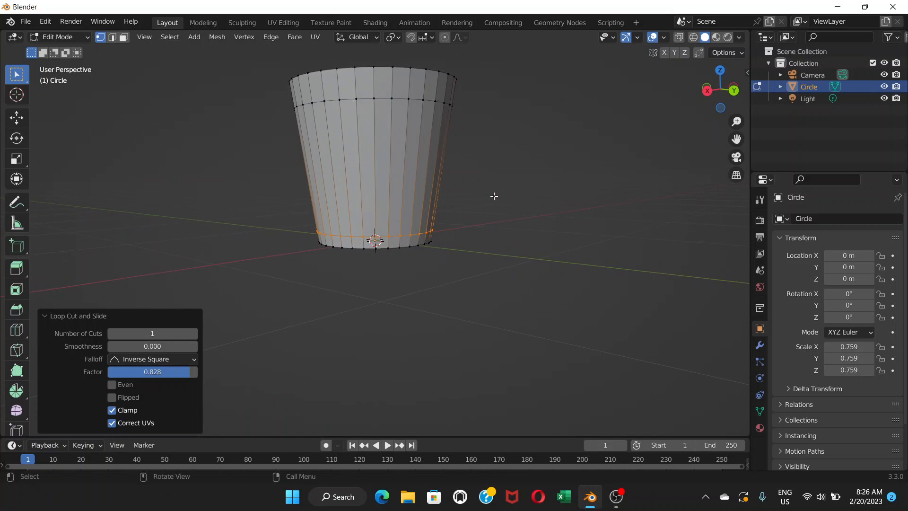
pyautogui.moveTo(515, 174); pyautogui.dragTo(484, 188, button='middle')
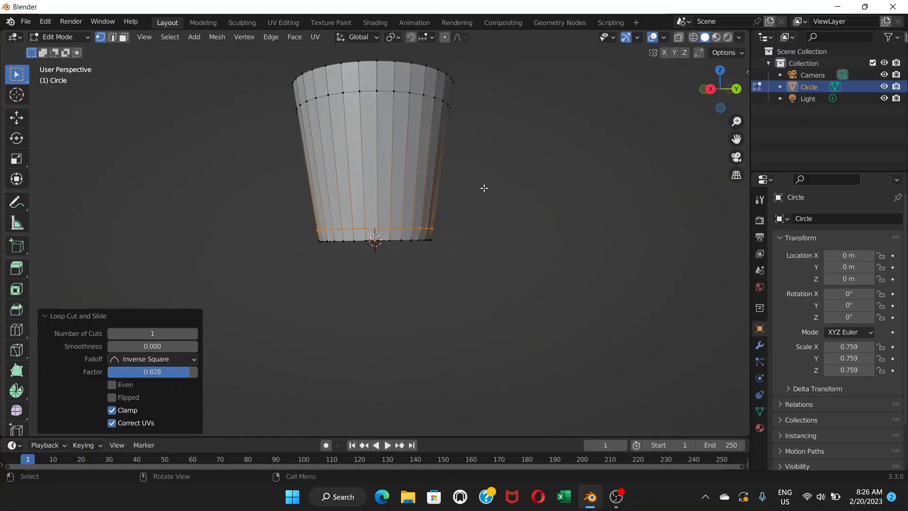
pyautogui.moveTo(468, 225); pyautogui.dragTo(539, 250, button='middle')
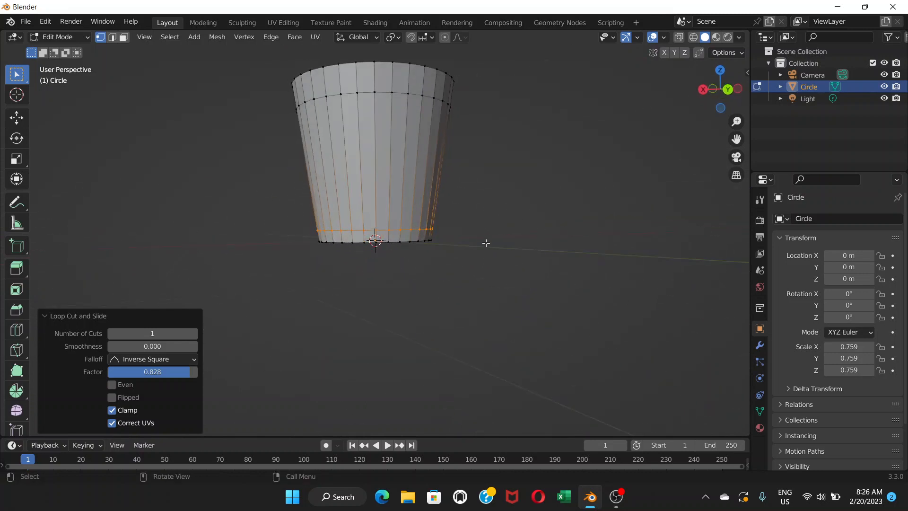
pyautogui.moveTo(474, 246); pyautogui.dragTo(492, 239, button='middle')
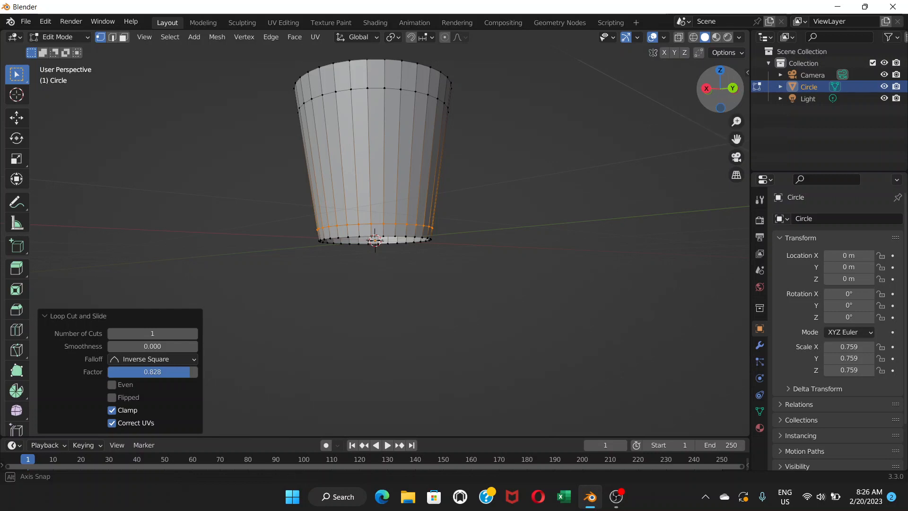
pyautogui.moveTo(720, 98)
pyautogui.mouseDown()
pyautogui.moveTo(736, 82)
pyautogui.moveTo(676, 137)
pyautogui.moveTo(682, 102)
pyautogui.moveTo(711, 92)
pyautogui.mouseUp()
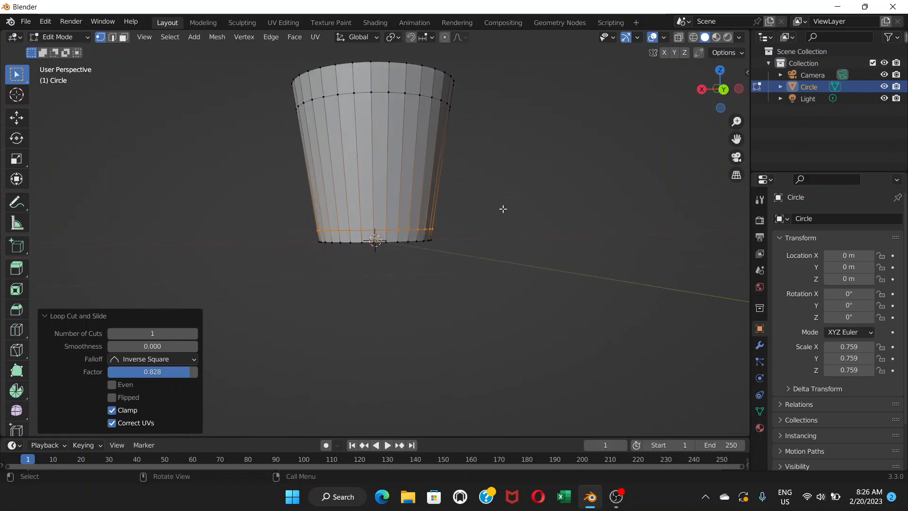
pyautogui.moveTo(427, 246); pyautogui.dragTo(418, 241, button='middle')
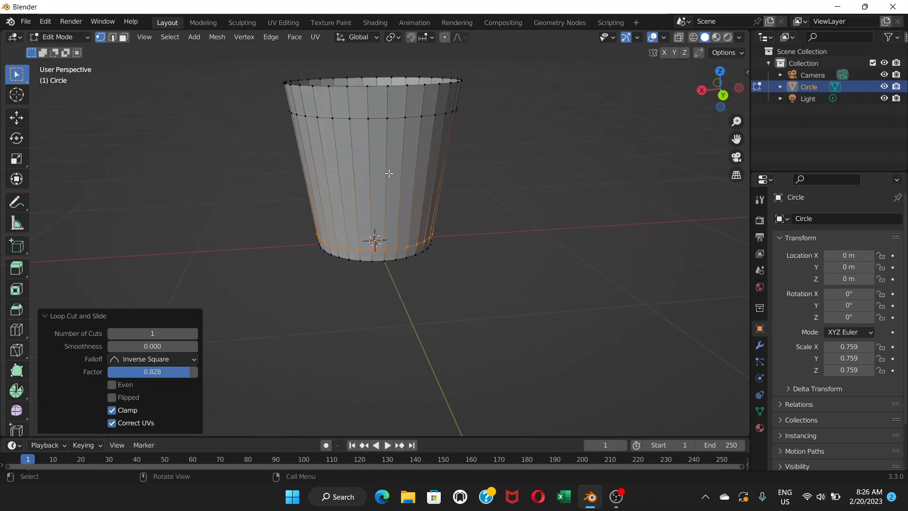
pyautogui.moveTo(390, 173); pyautogui.dragTo(398, 142, button='middle')
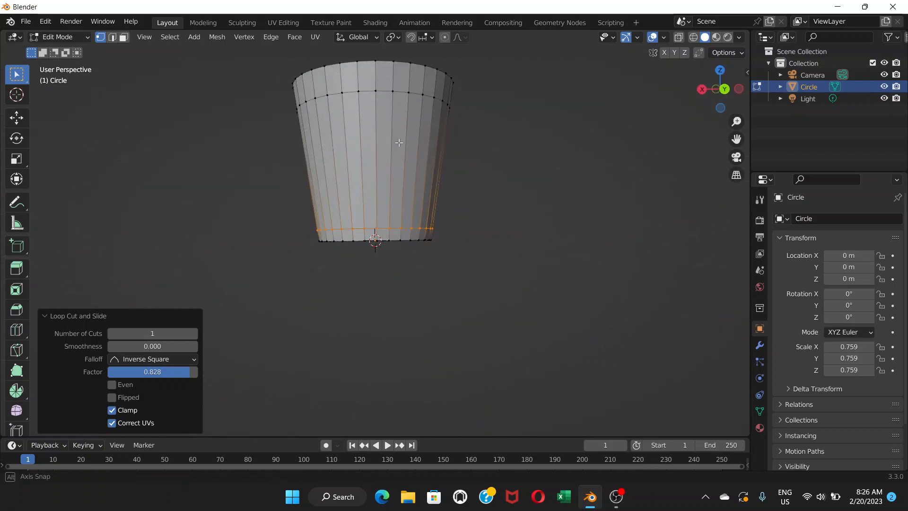
pyautogui.moveTo(462, 179); pyautogui.dragTo(519, 178, button='middle')
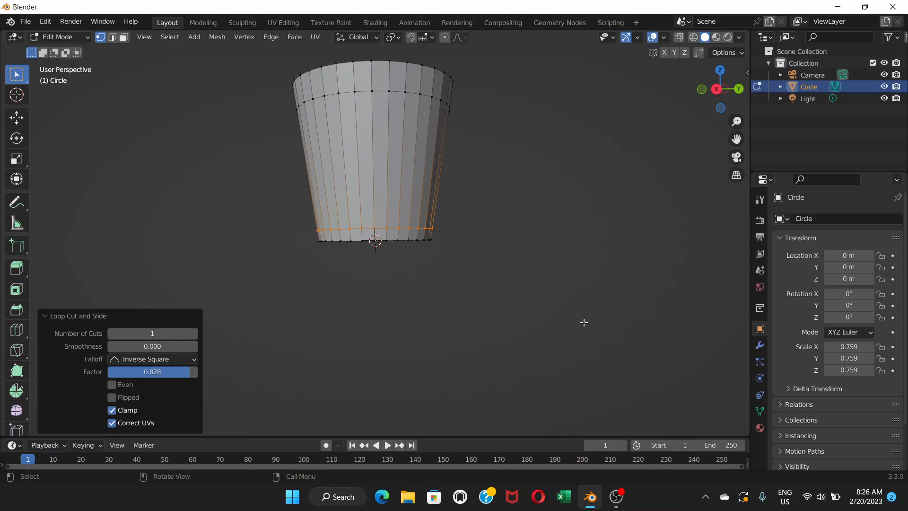
# Step: In front view with X-ray temporarily on, select only the bottom ring of vertices and fill it with a face to close the cup's base
pyautogui.press('KP_1')
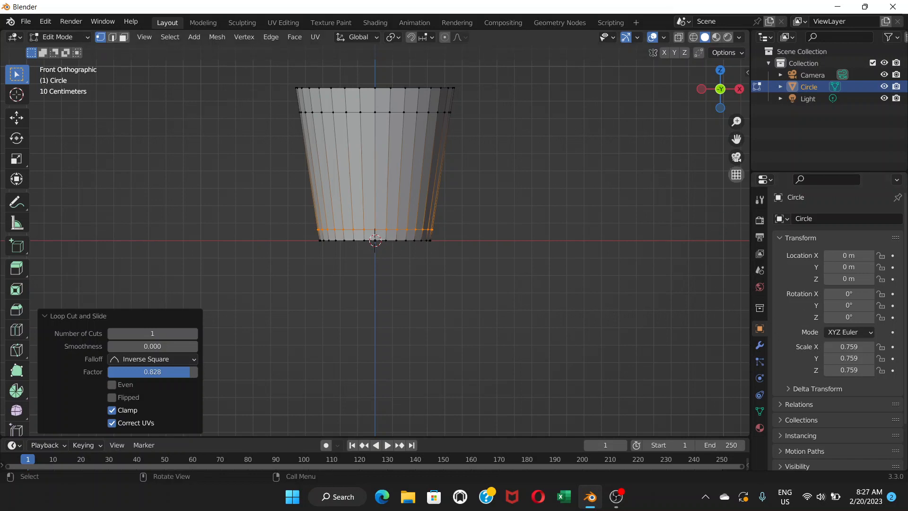
pyautogui.click(722, 90)
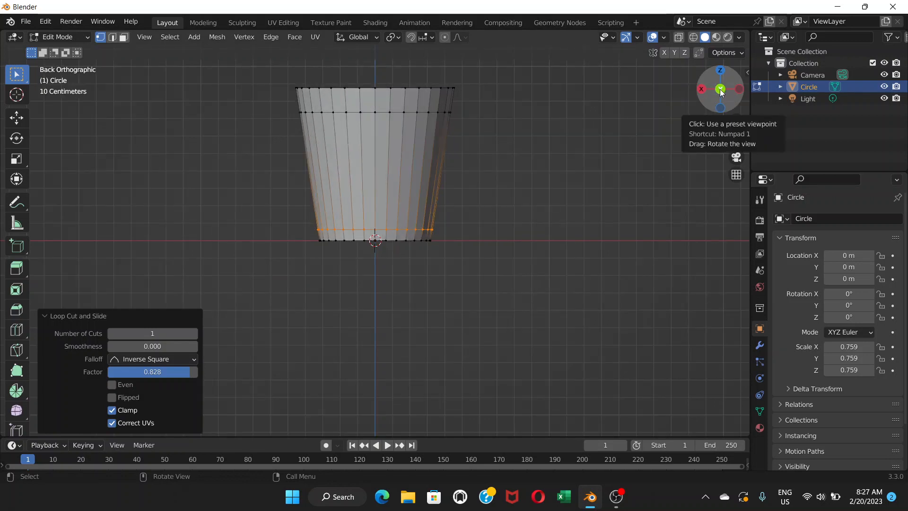
pyautogui.click(721, 91)
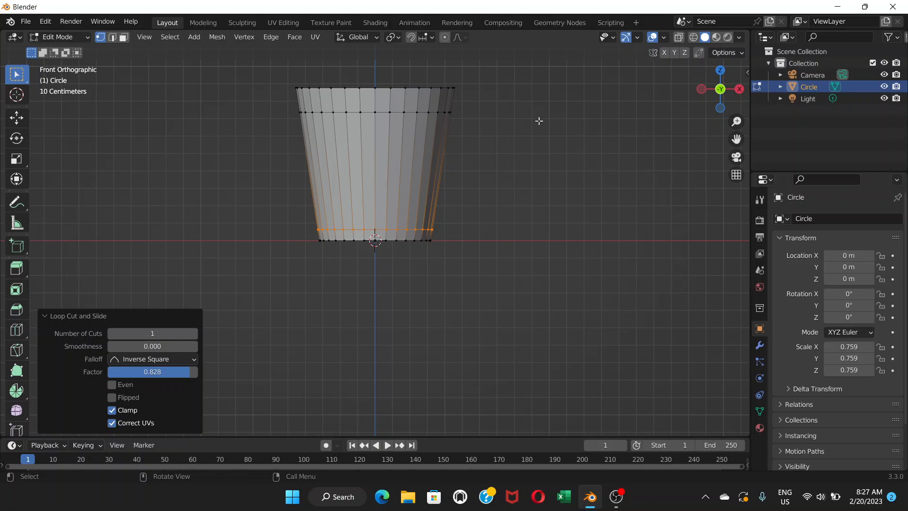
pyautogui.click(678, 38)
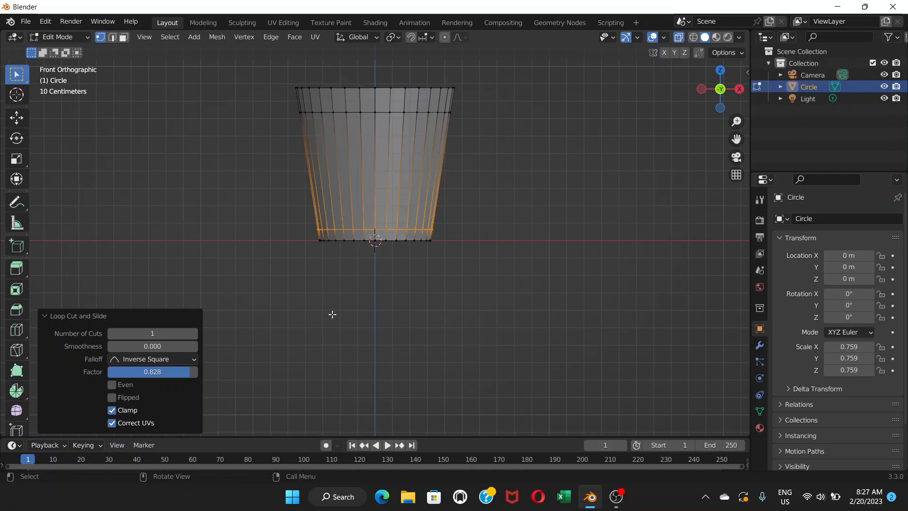
pyautogui.moveTo(283, 313); pyautogui.dragTo(447, 241)
pyautogui.moveTo(402, 290); pyautogui.dragTo(419, 227, button='middle')
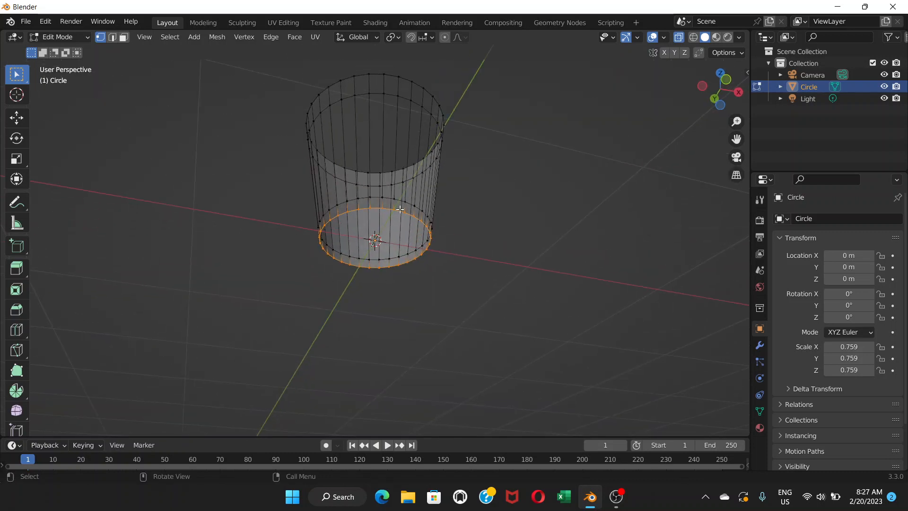
pyautogui.click(679, 37)
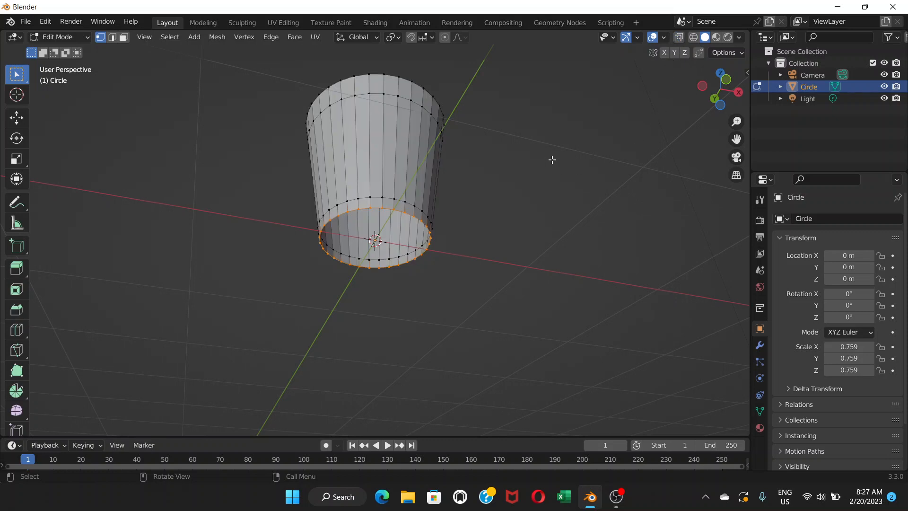
pyautogui.press('f')
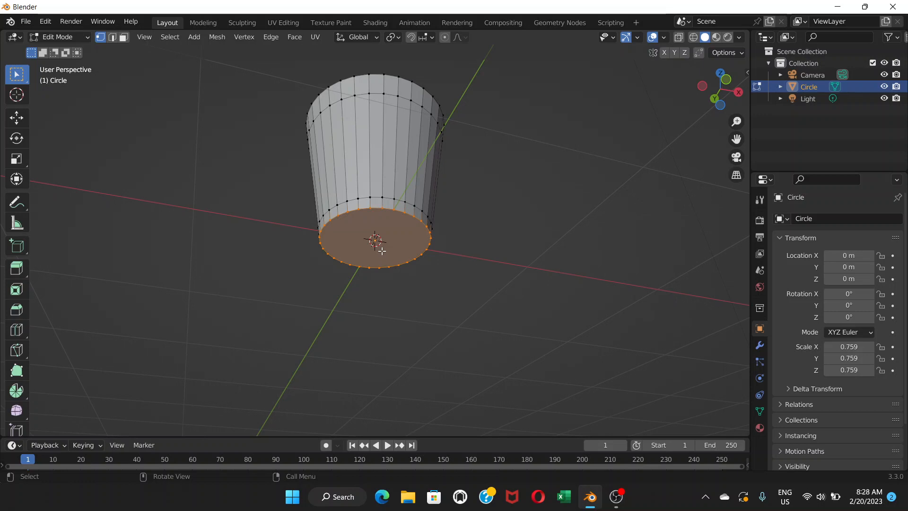
# Step: Inset the cup's bottom face with a thickness of about 0.124 m
pyautogui.press('i')
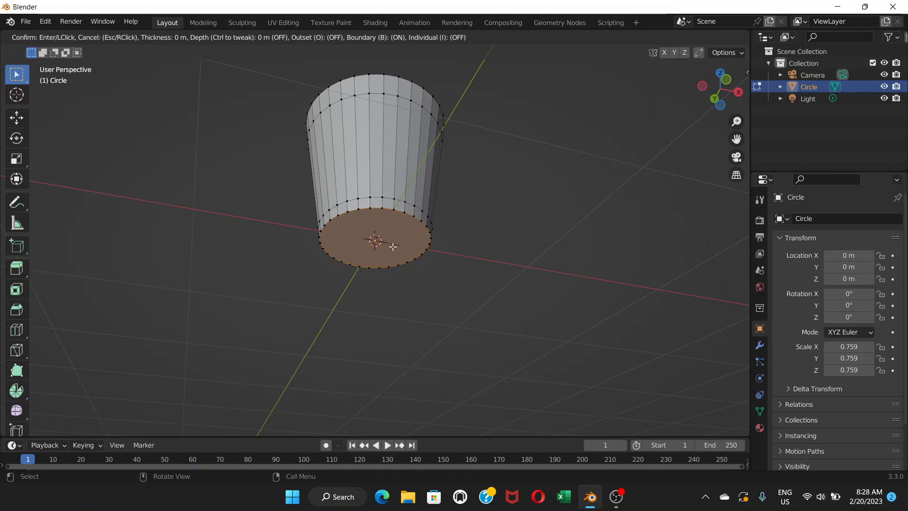
pyautogui.click(425, 248)
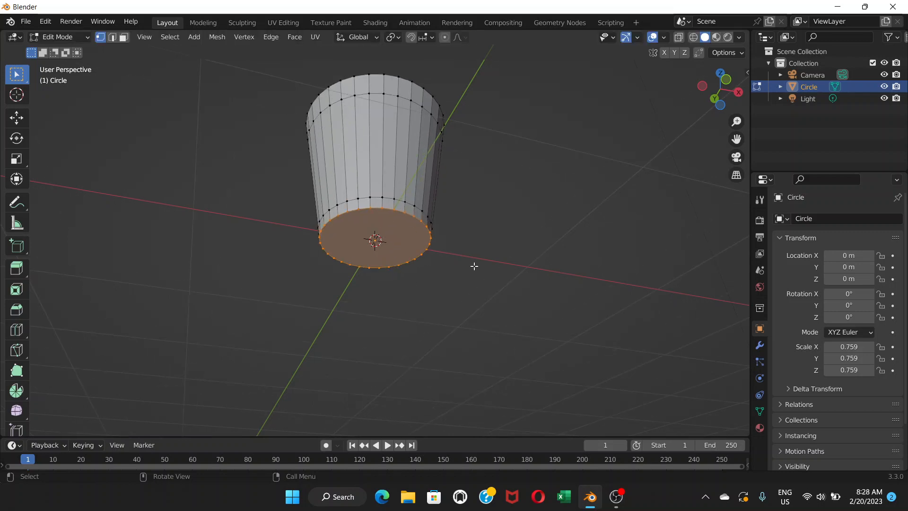
pyautogui.scroll(-1, 474, 266)
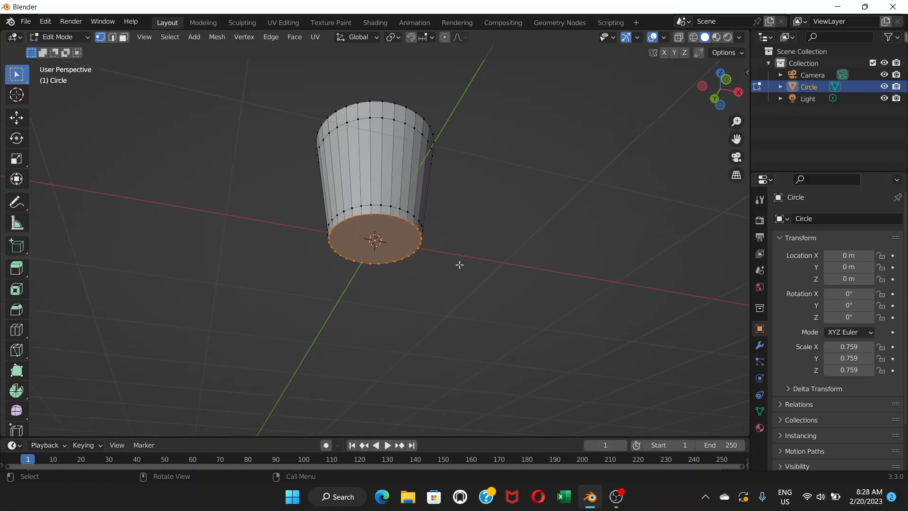
pyautogui.press('i')
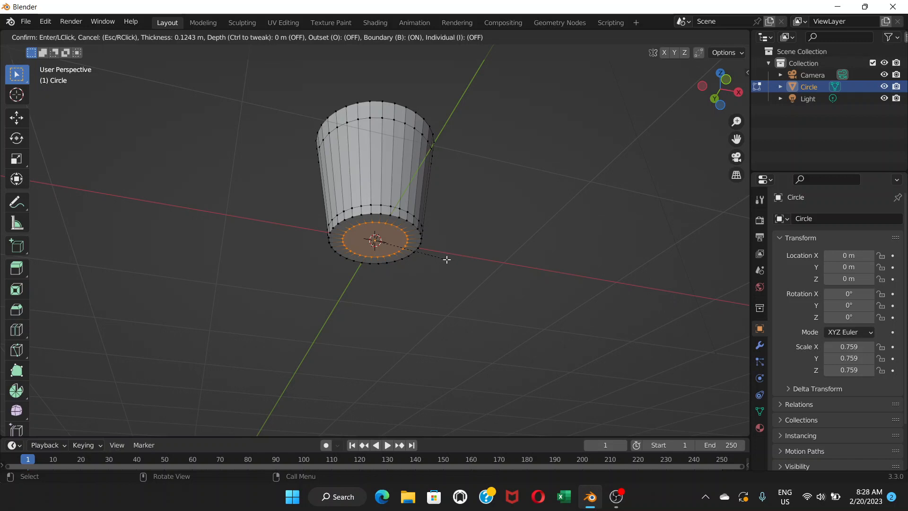
pyautogui.click(446, 257)
# Step: Examine the inset base from below and the cup's wall with its edge loops from the side
pyautogui.moveTo(398, 256)
pyautogui.mouseDown(button='middle')
pyautogui.moveTo(404, 275)
pyautogui.moveTo(404, 247)
pyautogui.mouseUp(button='middle')
pyautogui.scroll(4, 404, 258)
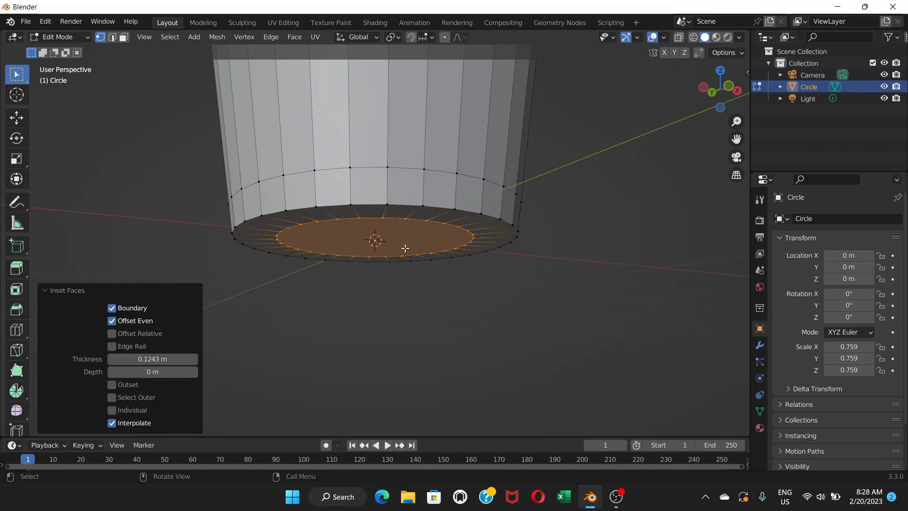
pyautogui.scroll(-1, 403, 246)
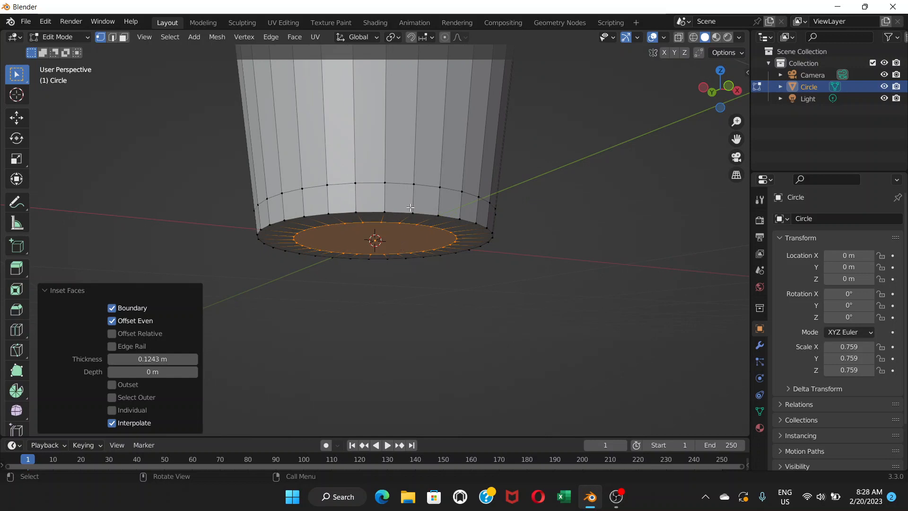
pyautogui.scroll(-4, 410, 208)
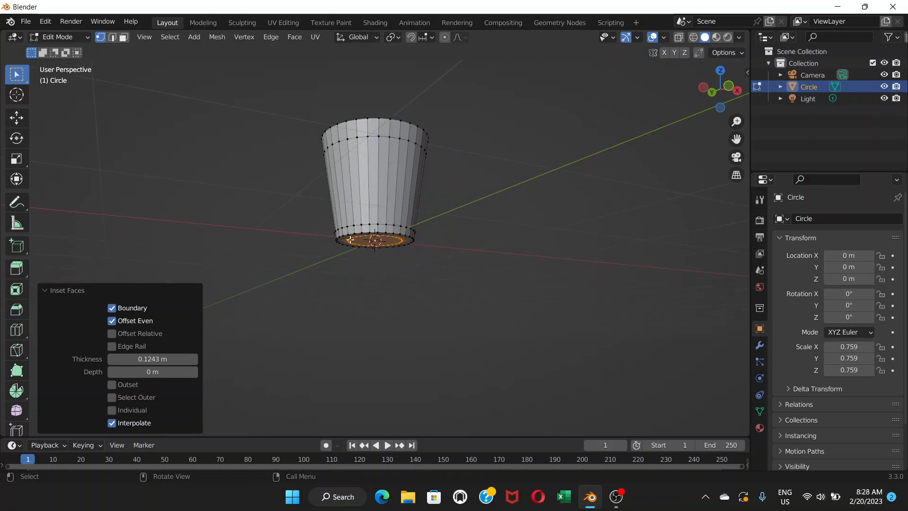
pyautogui.scroll(2, 379, 242)
pyautogui.moveTo(379, 240)
pyautogui.mouseDown(button='middle')
pyautogui.moveTo(385, 215)
pyautogui.moveTo(374, 237)
pyautogui.mouseUp(button='middle')
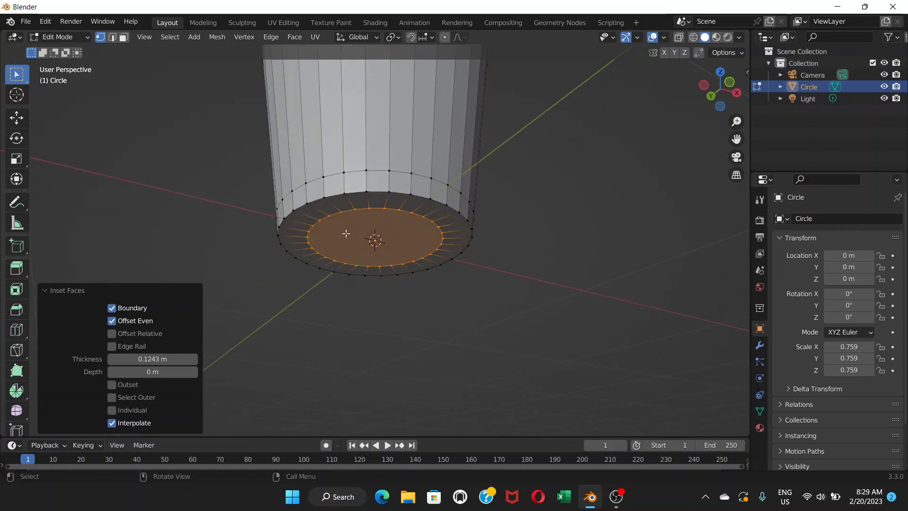
pyautogui.moveTo(468, 237); pyautogui.dragTo(454, 273, button='middle')
pyautogui.scroll(-4, 431, 239)
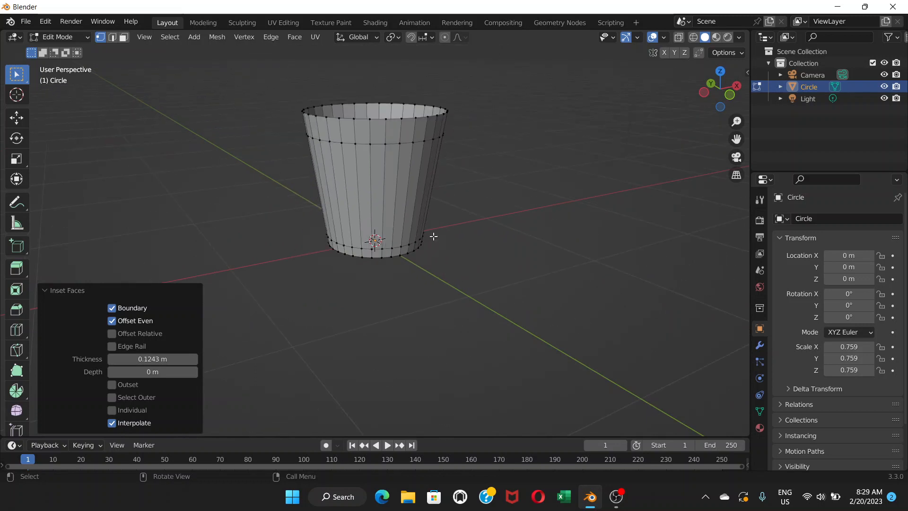
pyautogui.moveTo(432, 237); pyautogui.dragTo(456, 213, button='middle')
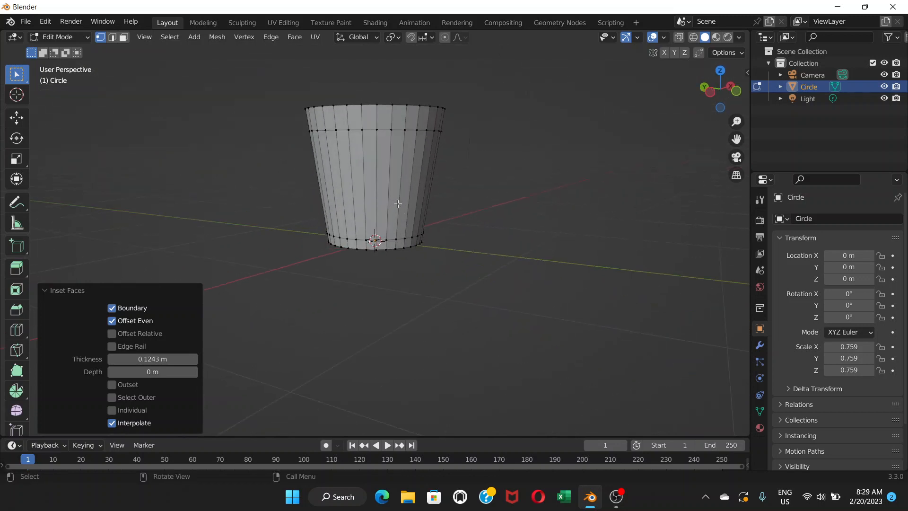
pyautogui.scroll(3, 398, 204)
pyautogui.scroll(-1, 398, 204)
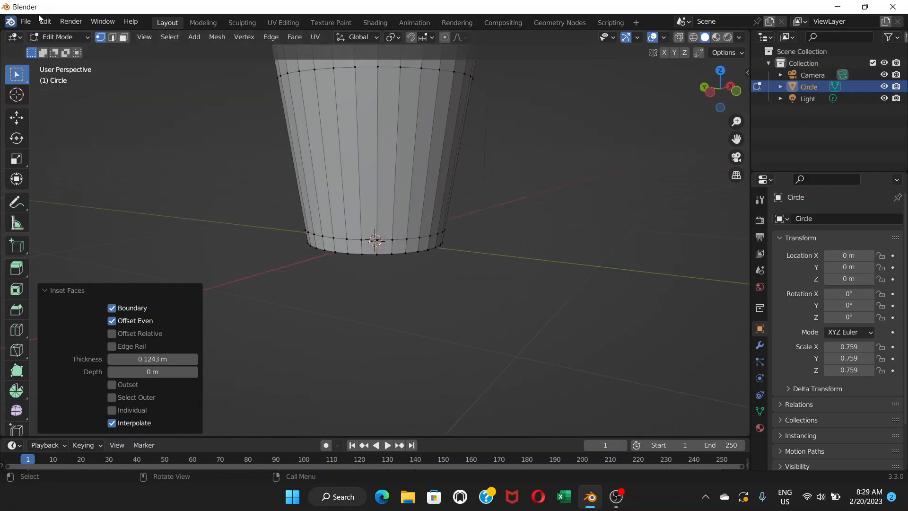
# Step: Return to Object Mode and add a Solidify modifier to the cup
pyautogui.click(88, 38)
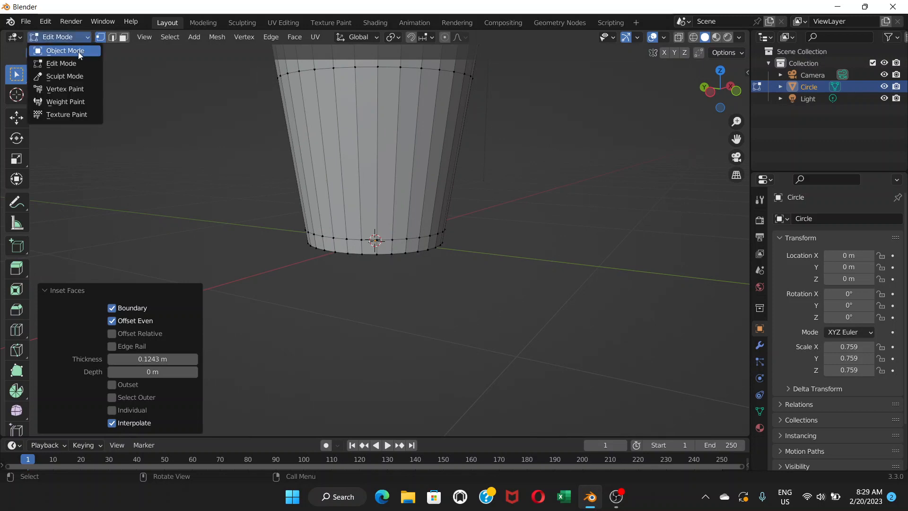
pyautogui.click(78, 51)
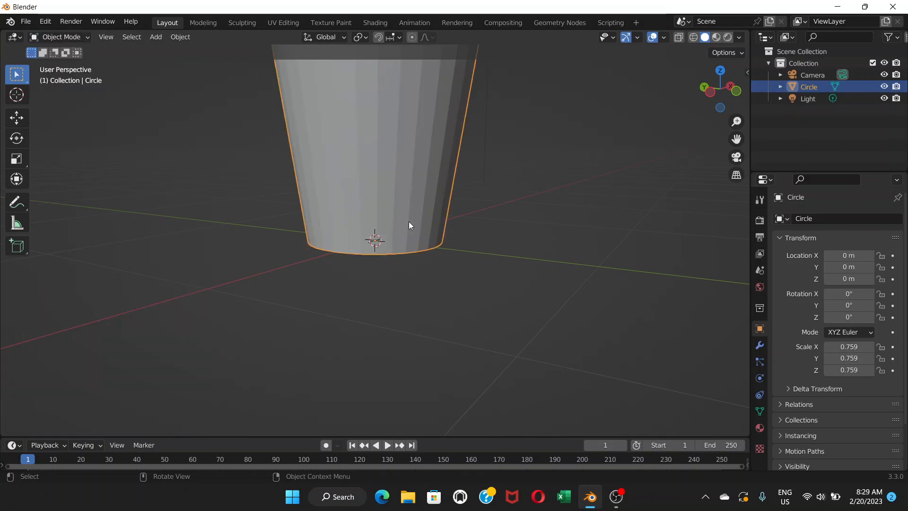
pyautogui.scroll(-3, 409, 221)
pyautogui.moveTo(404, 213); pyautogui.dragTo(390, 148, button='middle')
pyautogui.scroll(3, 350, 203)
pyautogui.scroll(-1, 352, 200)
pyautogui.scroll(-3, 352, 200)
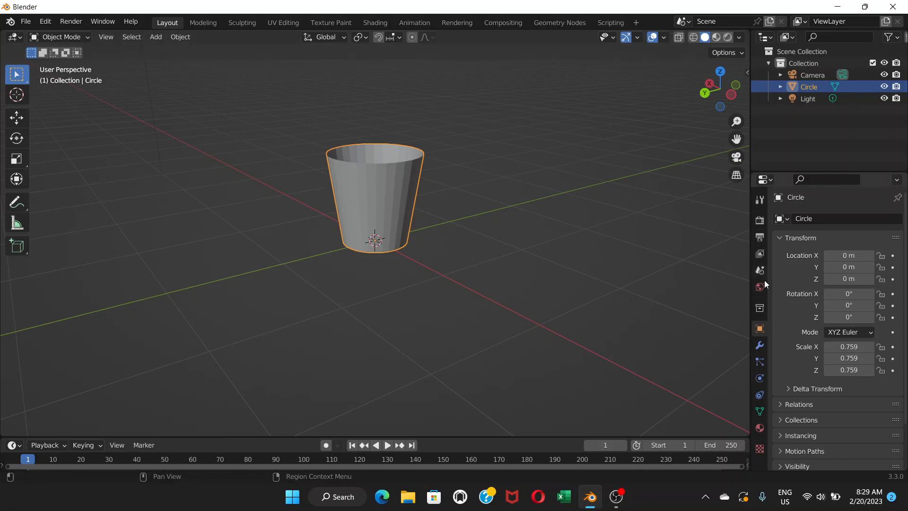
pyautogui.click(760, 348)
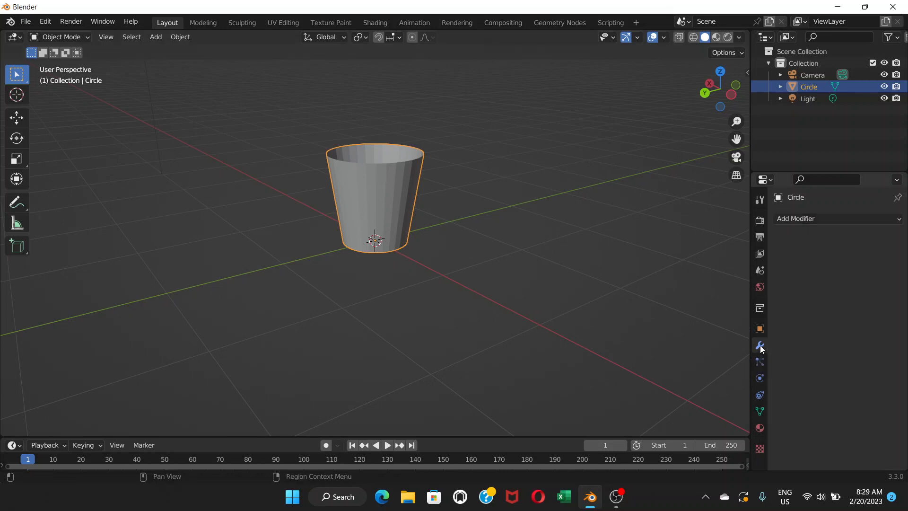
pyautogui.click(895, 221)
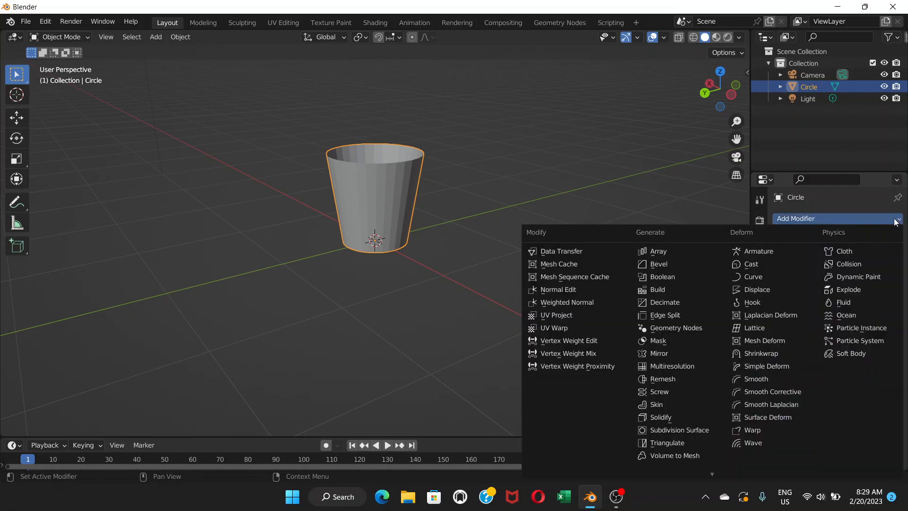
pyautogui.click(662, 418)
# Step: Set the Solidify modifier's thickness to 0.08 m to thicken the cup's wall
pyautogui.scroll(3, 376, 174)
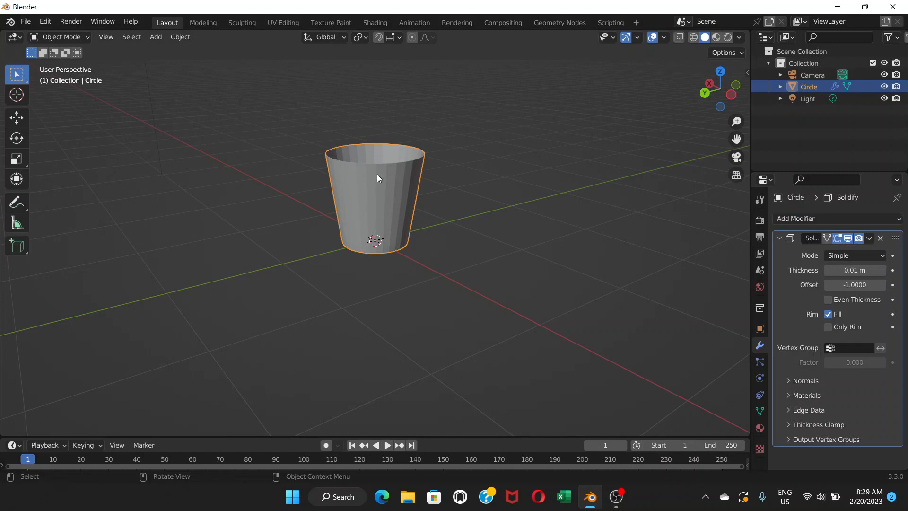
pyautogui.moveTo(373, 159); pyautogui.dragTo(379, 188, button='middle')
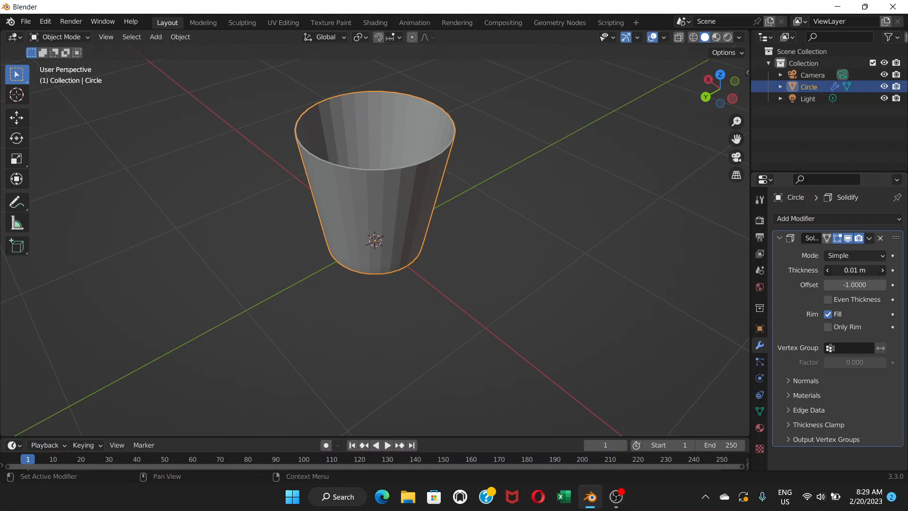
pyautogui.moveTo(855, 270); pyautogui.dragTo(884, 270)
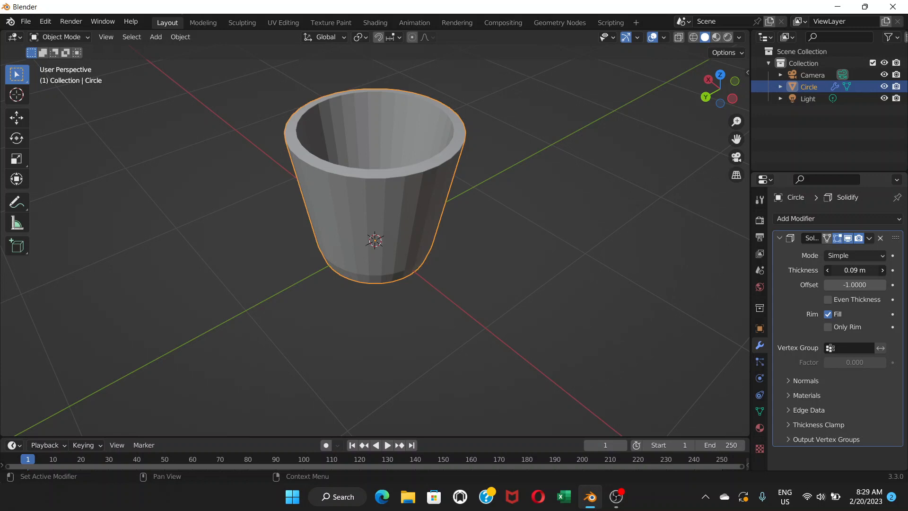
pyautogui.moveTo(884, 270); pyautogui.dragTo(880, 270)
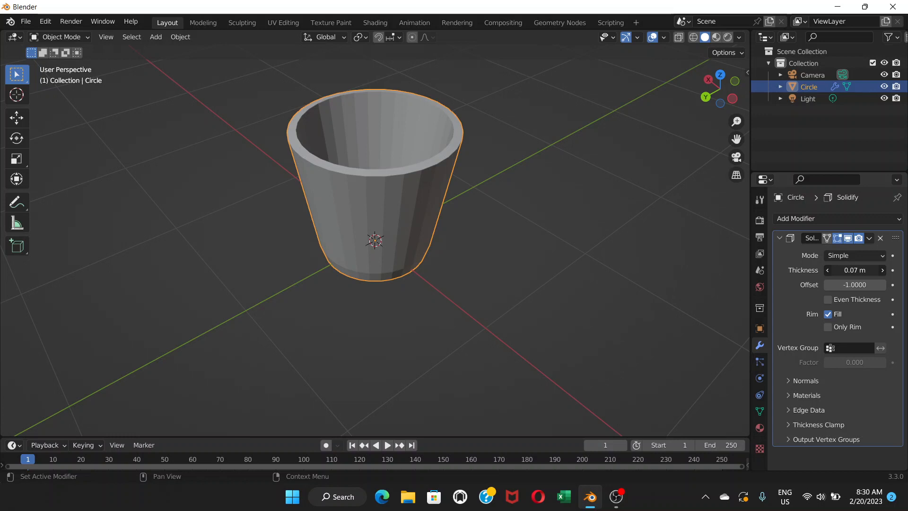
pyautogui.moveTo(880, 270); pyautogui.dragTo(883, 270)
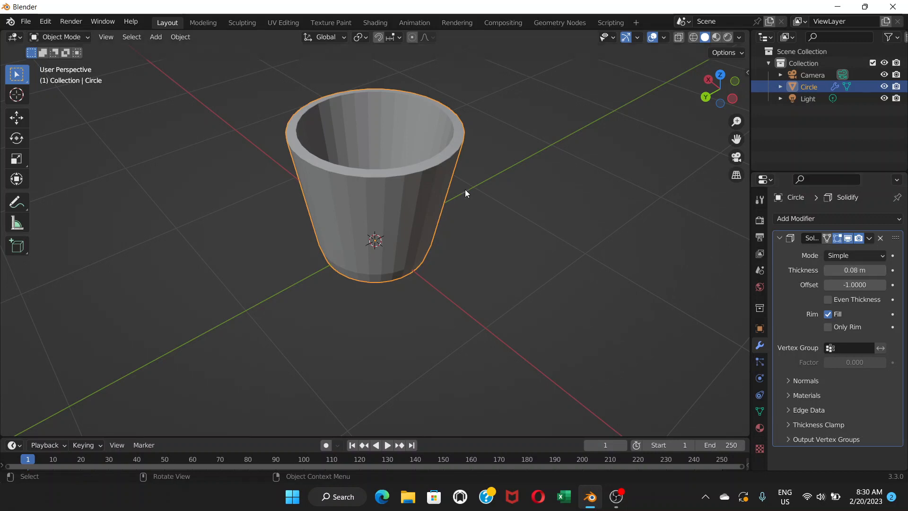
# Step: Inspect the cup's mesh in Edit Mode with the Solidify modifier still unapplied, and return to Object Mode
pyautogui.moveTo(446, 195)
pyautogui.mouseDown(button='middle')
pyautogui.moveTo(464, 170)
pyautogui.moveTo(451, 196)
pyautogui.mouseUp(button='middle')
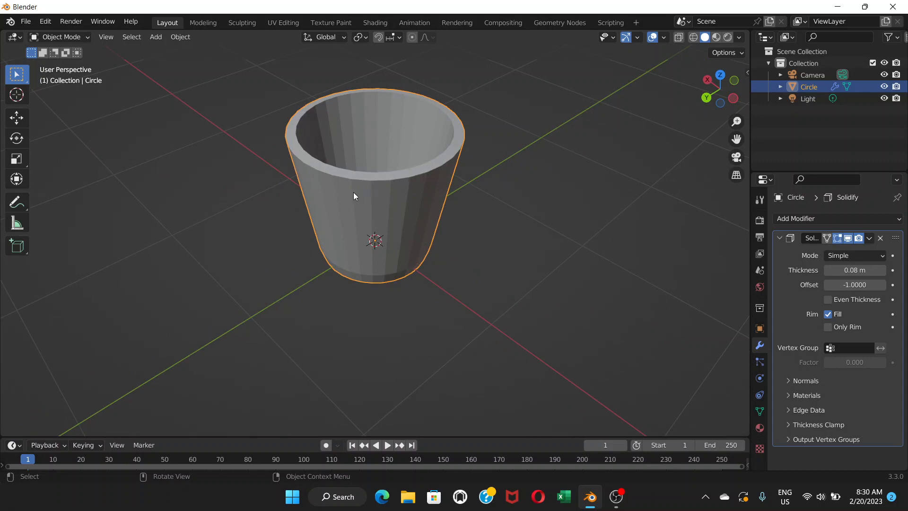
pyautogui.click(88, 36)
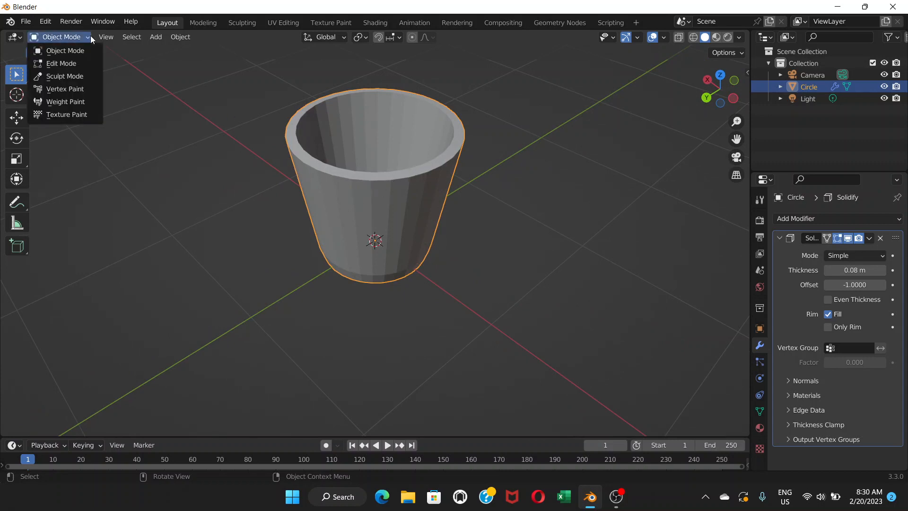
pyautogui.click(78, 64)
pyautogui.moveTo(405, 187); pyautogui.dragTo(280, 208, button='middle')
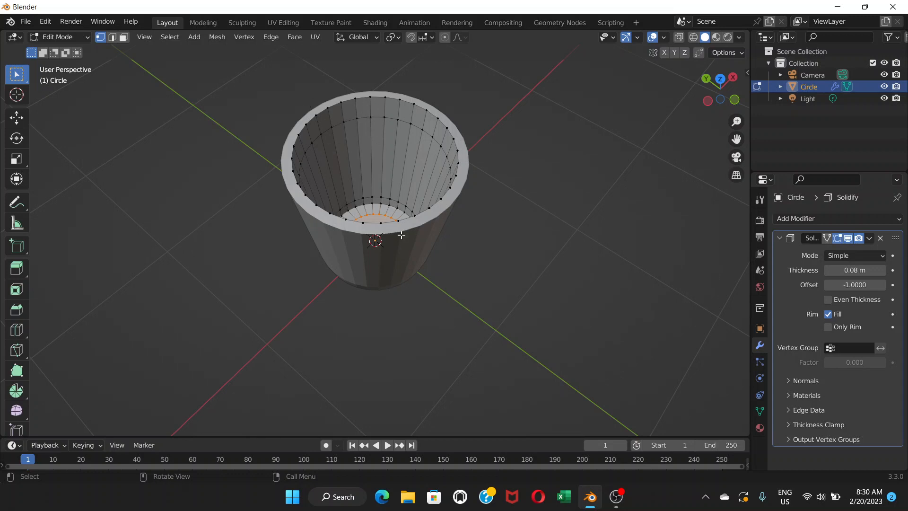
pyautogui.moveTo(401, 236); pyautogui.dragTo(403, 216, button='middle')
pyautogui.click(75, 36)
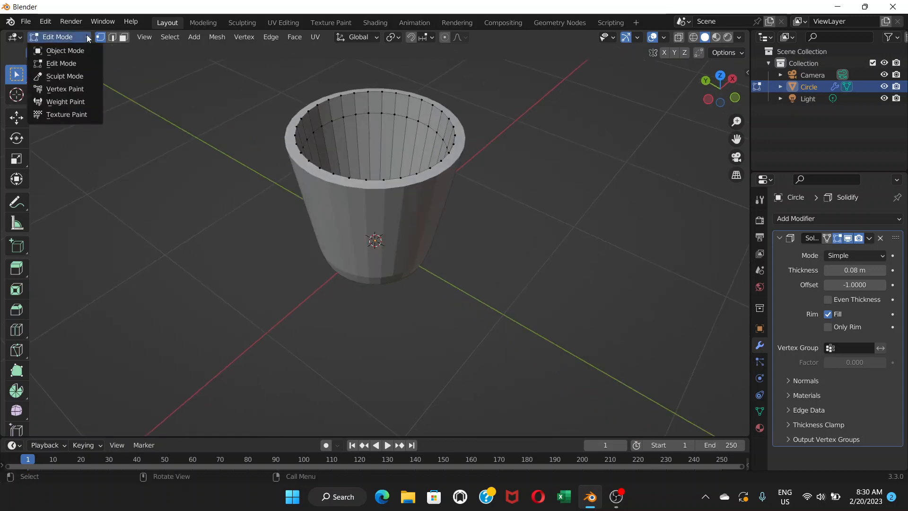
pyautogui.click(86, 51)
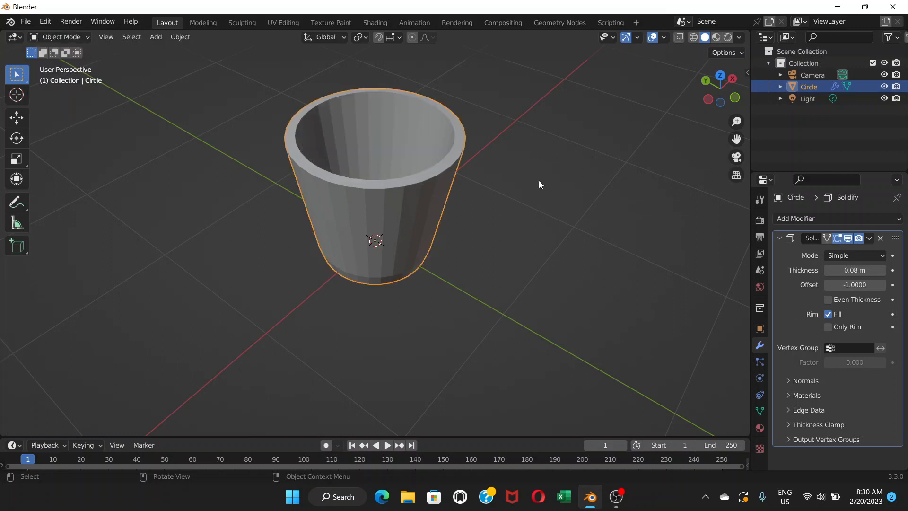
# Step: Apply the Solidify modifier to the cup and enter Edit Mode to check the resulting wall mesh
pyautogui.click(869, 239)
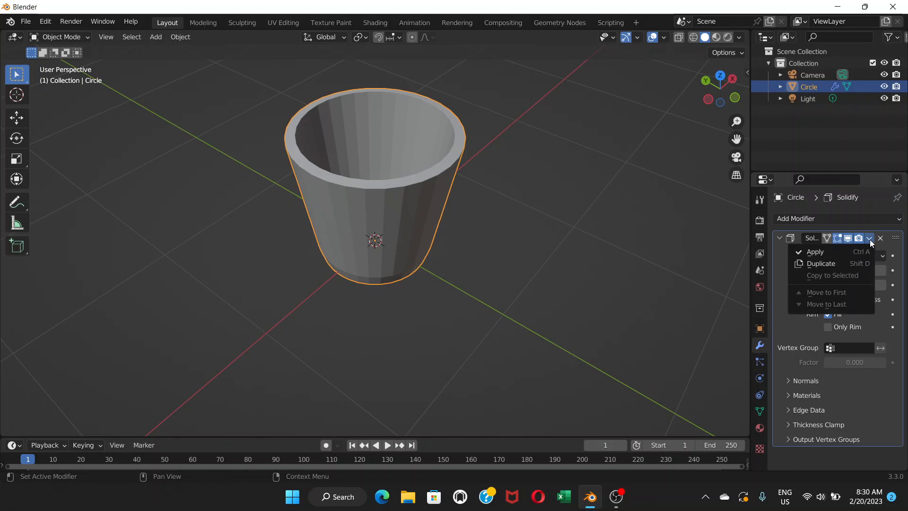
pyautogui.click(814, 253)
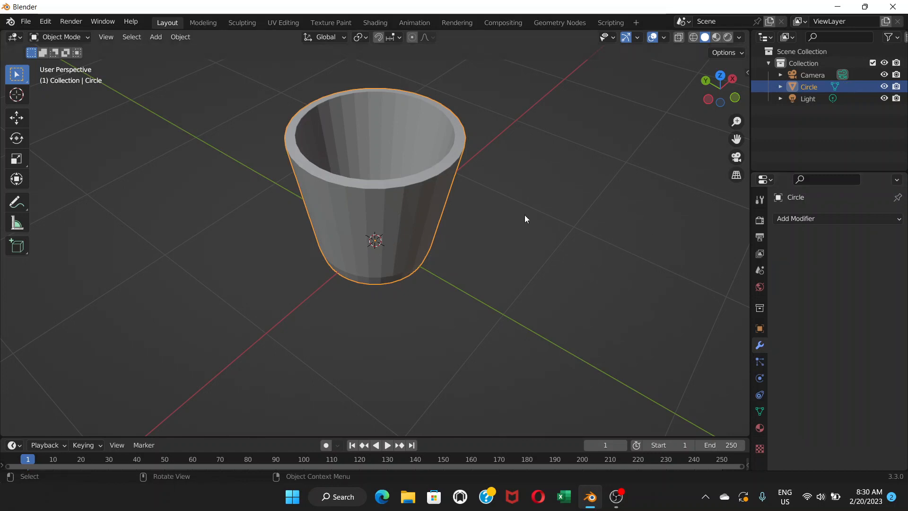
pyautogui.click(87, 37)
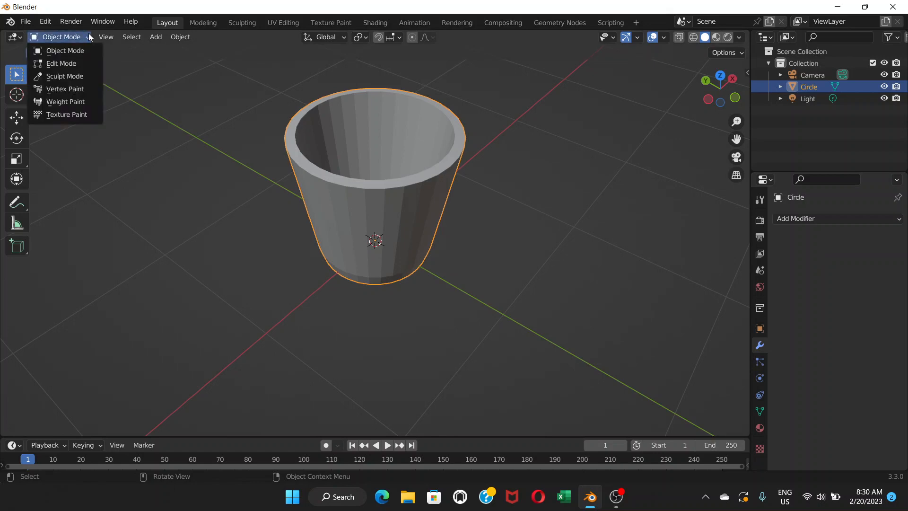
pyautogui.click(75, 64)
pyautogui.moveTo(398, 153); pyautogui.dragTo(370, 100, button='middle')
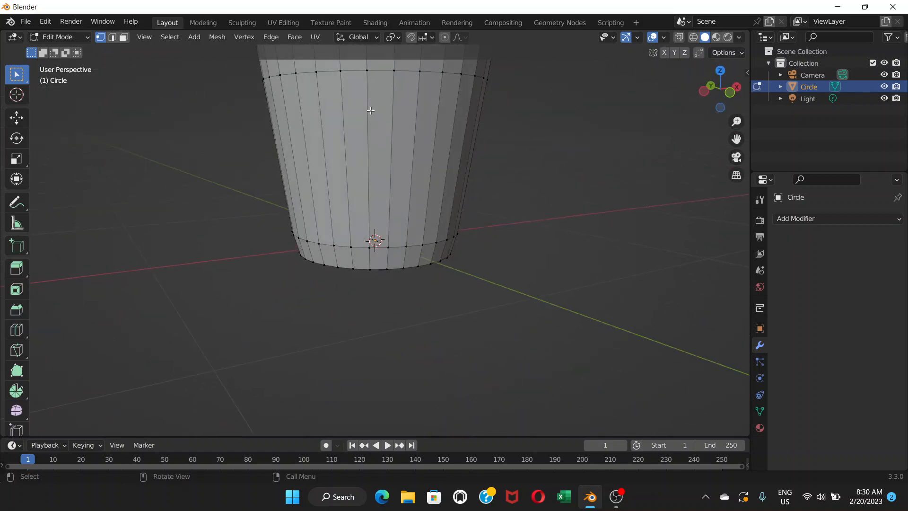
pyautogui.scroll(-4, 370, 111)
pyautogui.scroll(3, 385, 173)
pyautogui.moveTo(387, 174); pyautogui.dragTo(470, 165, button='middle')
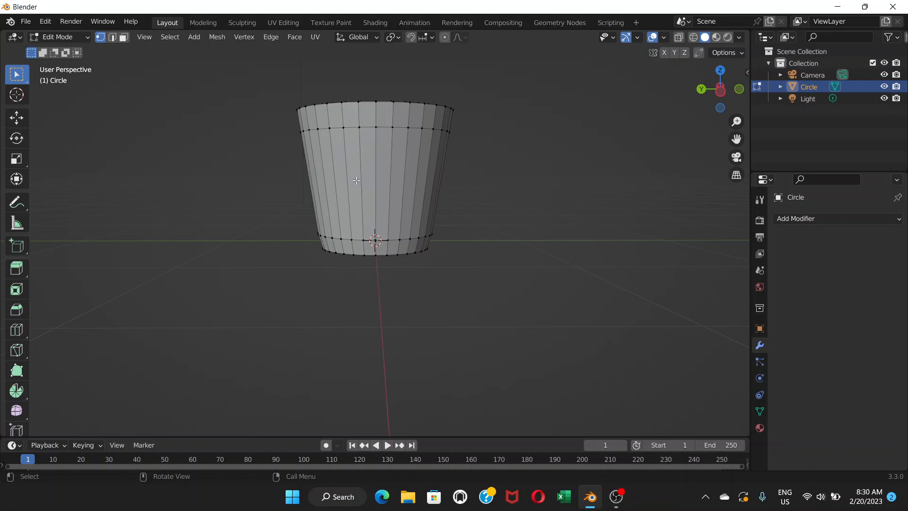
# Step: Extrude the two adjacent central front faces between the upper and lower edge loops about -0.405 m along global Y
pyautogui.press('KP_1')
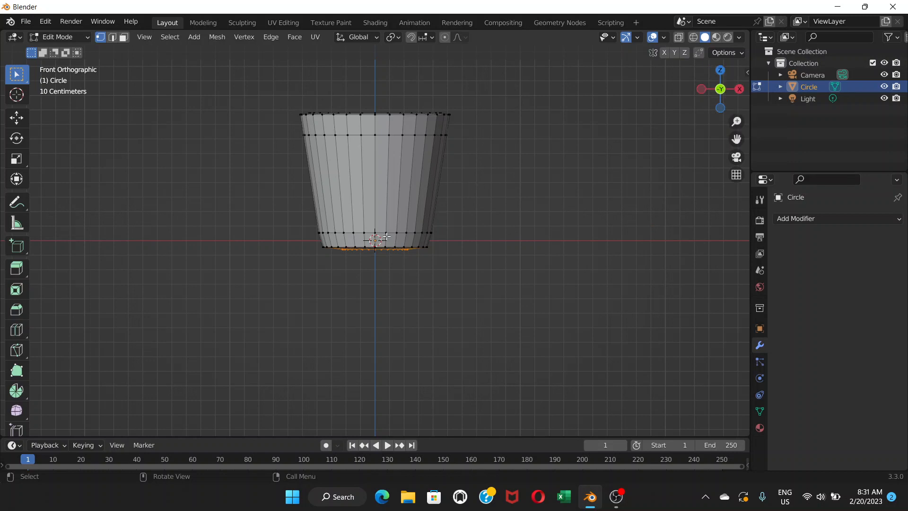
pyautogui.scroll(2, 387, 237)
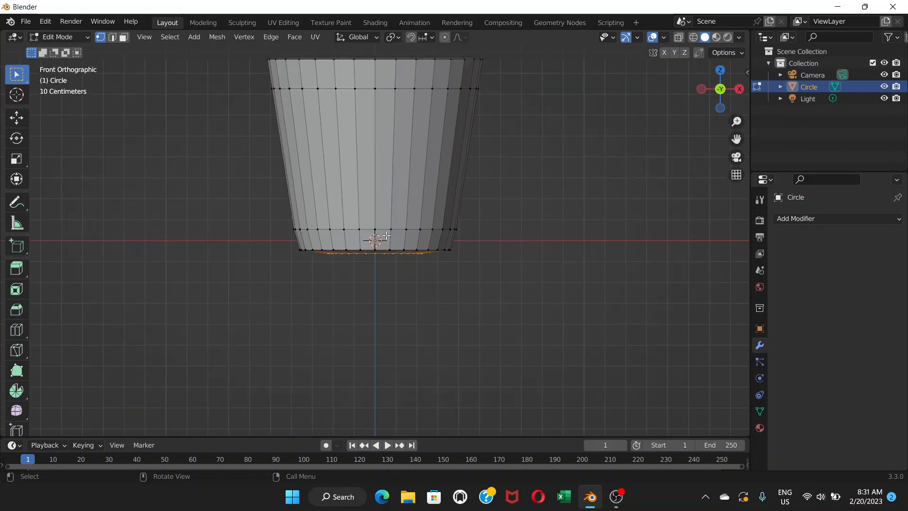
pyautogui.scroll(-2, 387, 236)
pyautogui.scroll(2, 377, 200)
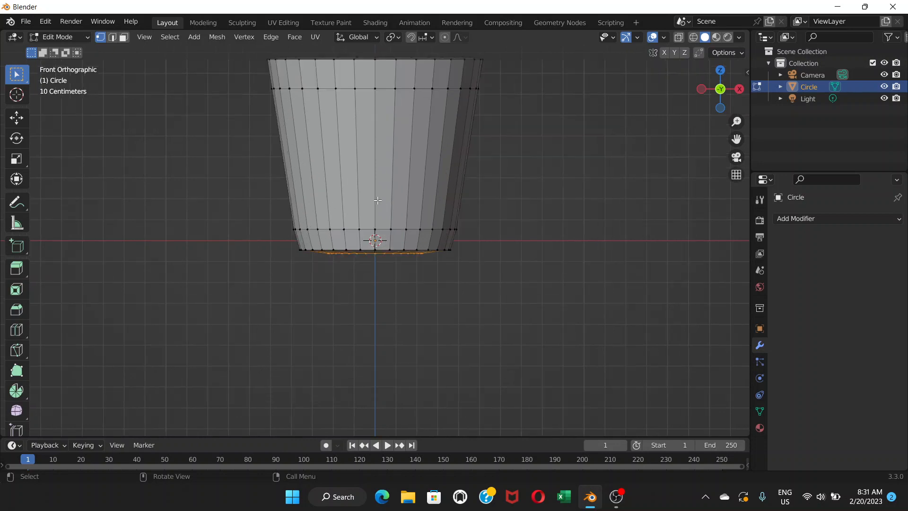
pyautogui.scroll(-1, 369, 196)
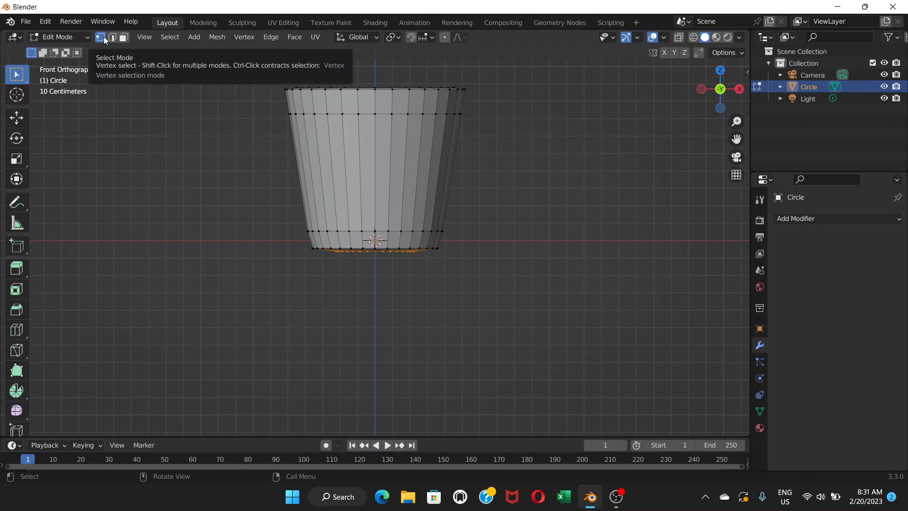
pyautogui.click(124, 38)
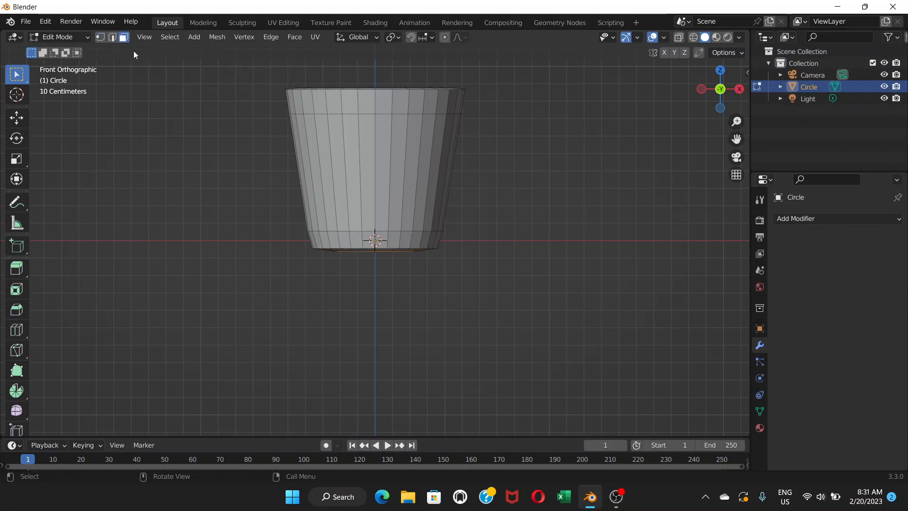
pyautogui.click(368, 132)
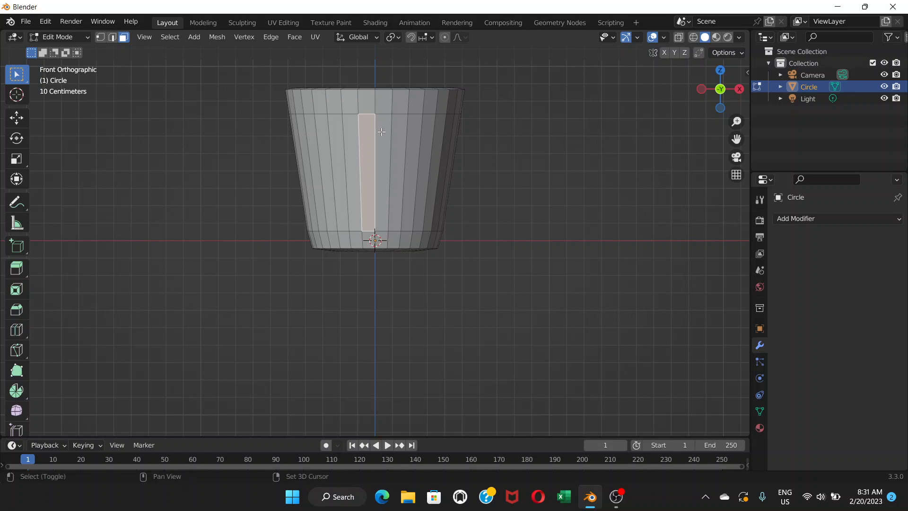
pyautogui.keyDown('shift'); pyautogui.click(381, 132); pyautogui.keyUp('shift')
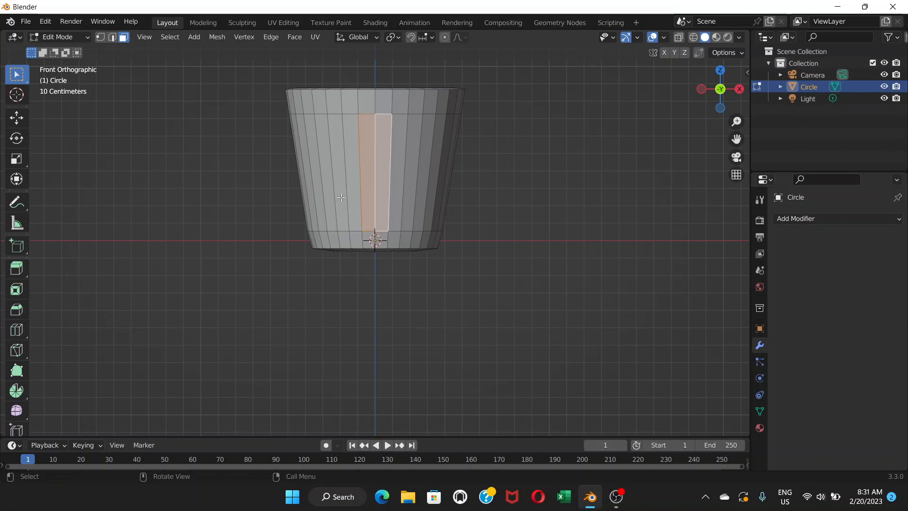
pyautogui.moveTo(204, 188); pyautogui.dragTo(293, 203, button='middle')
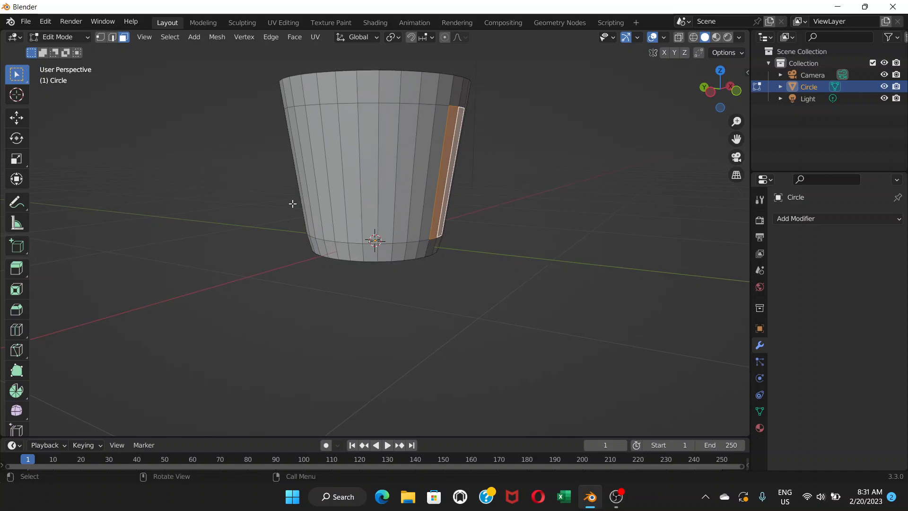
pyautogui.press('e')
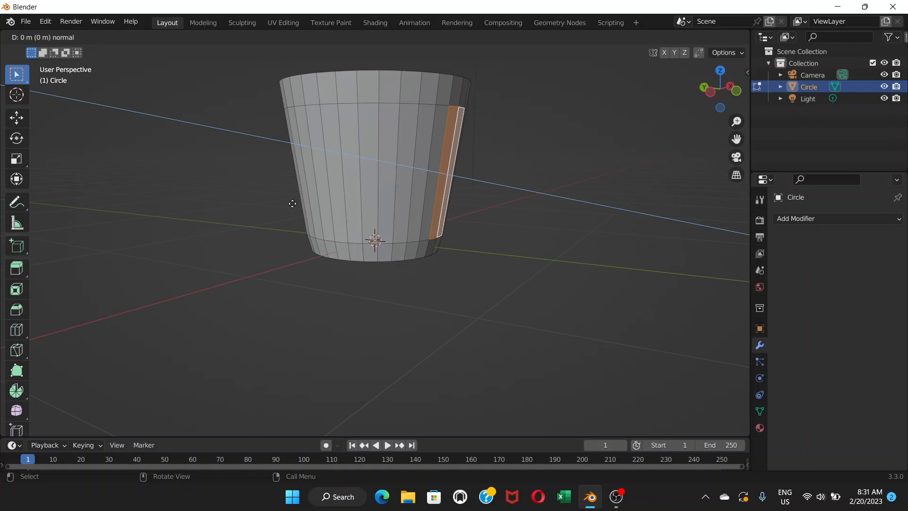
pyautogui.press('y')
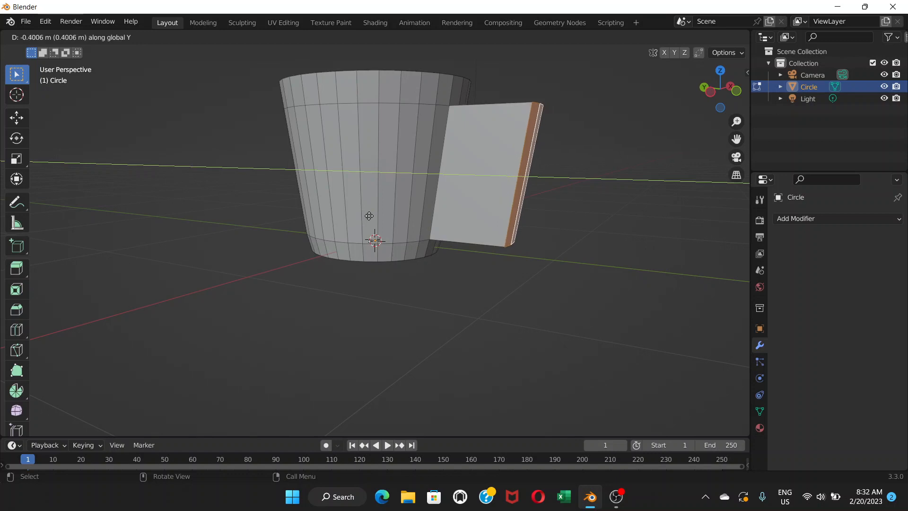
pyautogui.click(370, 215)
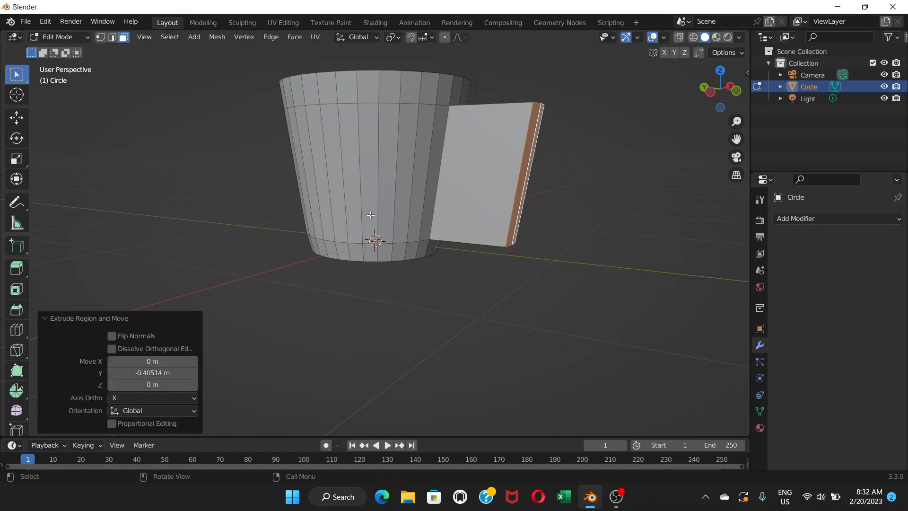
# Step: Inset the two opposite side faces of the extruded handle block with a thickness of about 0.132 m
pyautogui.moveTo(548, 209); pyautogui.dragTo(381, 223, button='middle')
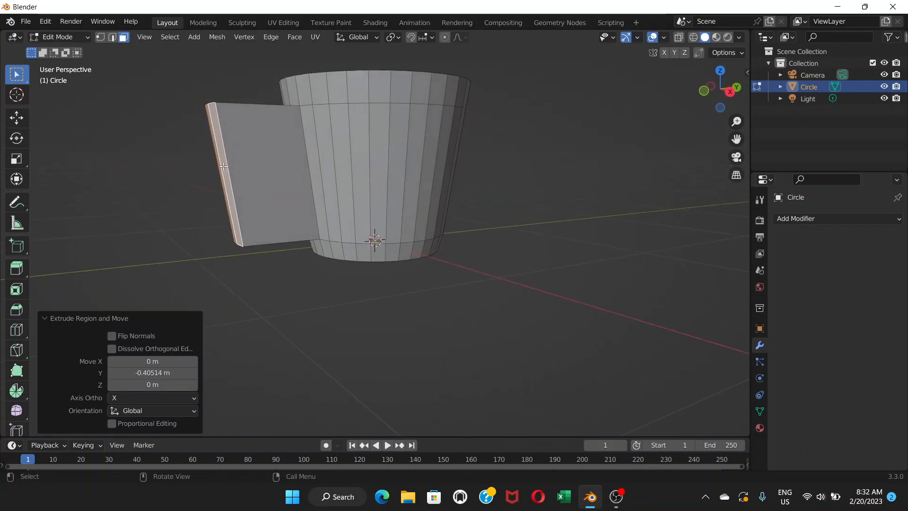
pyautogui.moveTo(223, 166); pyautogui.dragTo(376, 173, button='middle')
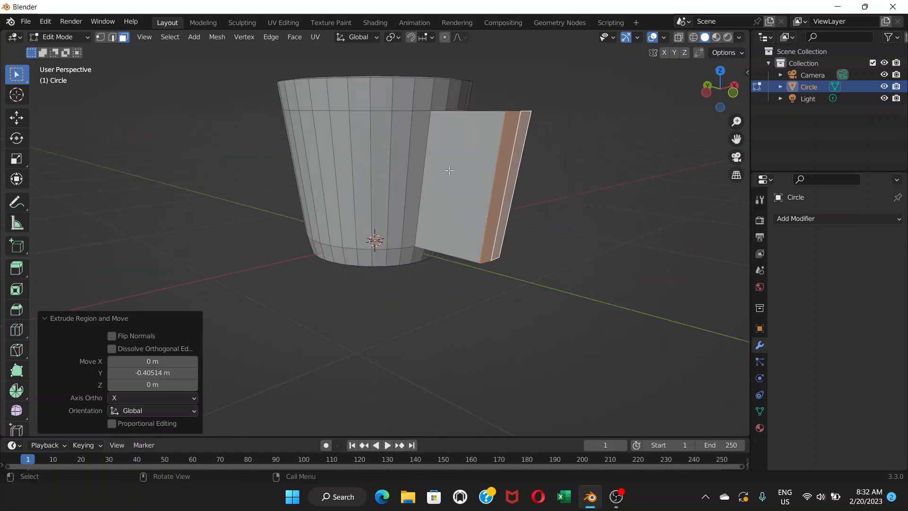
pyautogui.click(451, 166)
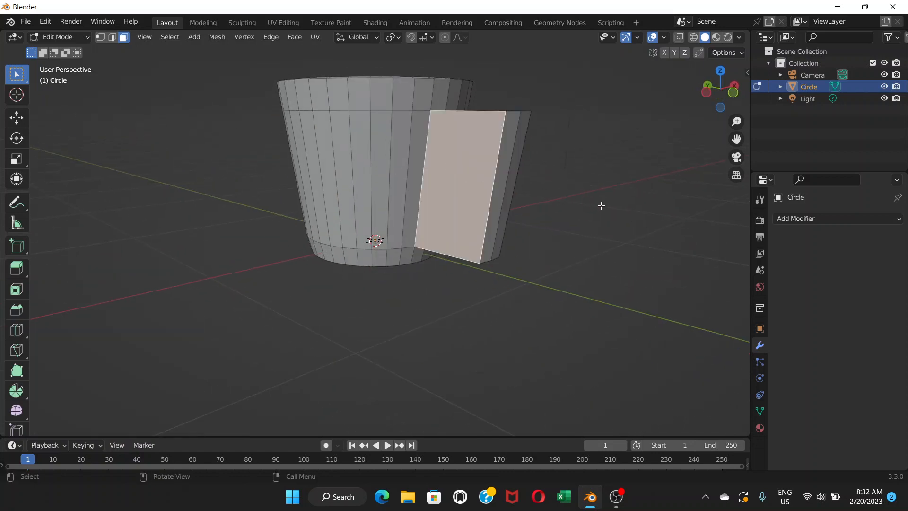
pyautogui.moveTo(652, 204); pyautogui.dragTo(545, 203, button='middle')
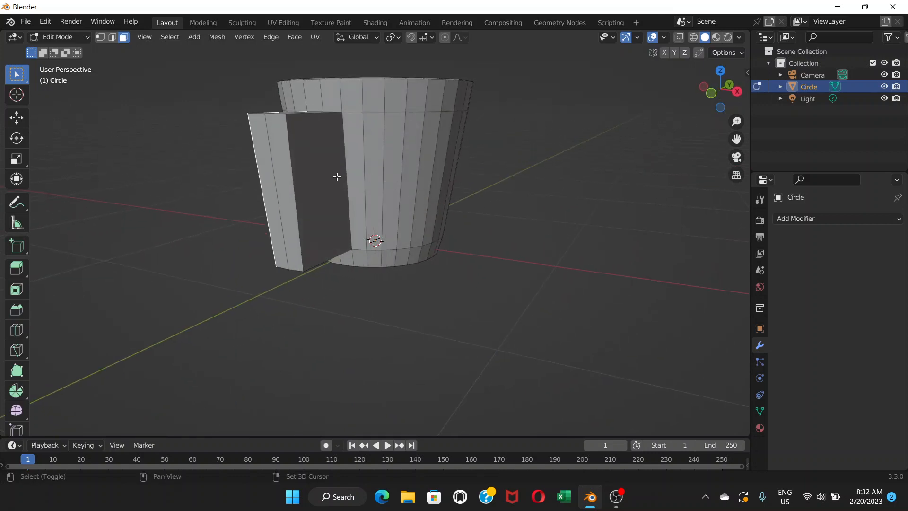
pyautogui.click(320, 174)
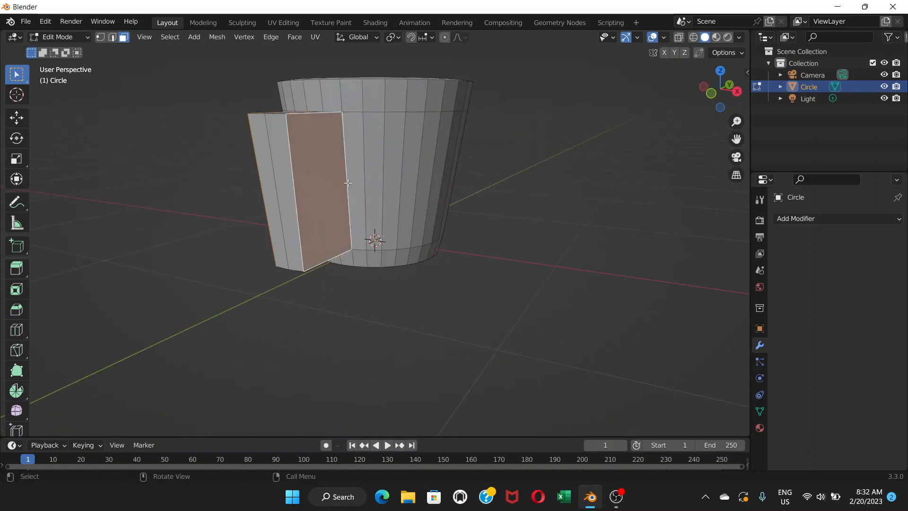
pyautogui.moveTo(331, 184); pyautogui.dragTo(471, 186, button='middle')
pyautogui.scroll(-1, 471, 186)
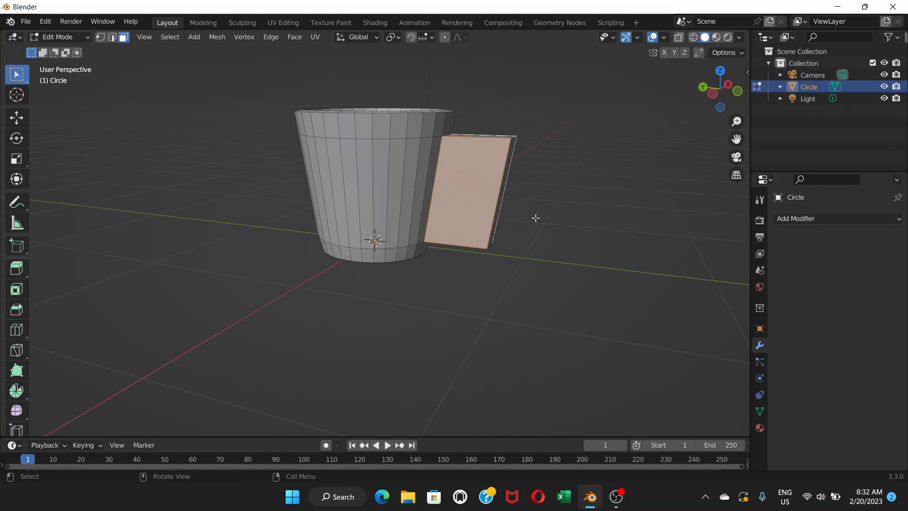
pyautogui.press('i')
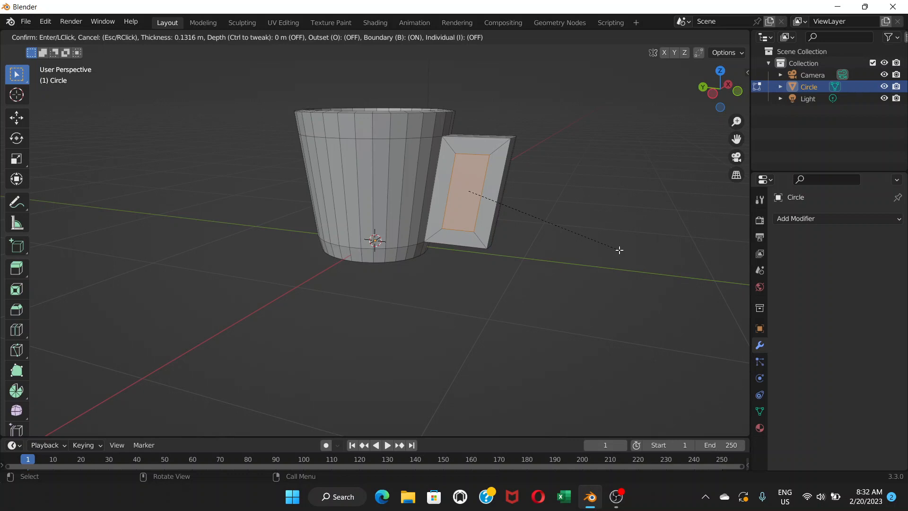
pyautogui.click(618, 251)
pyautogui.scroll(4, 551, 235)
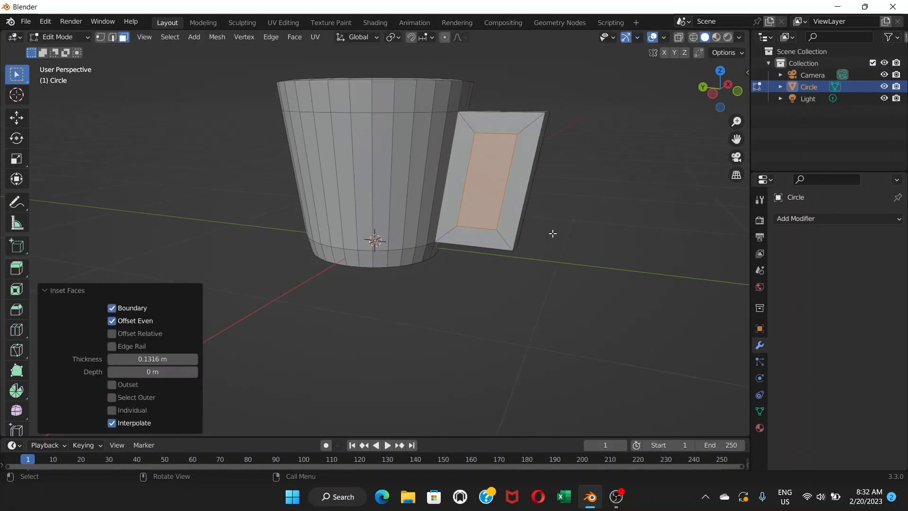
# Step: Bridge the edge loops of the two inset side faces to open a hole through the handle block
pyautogui.scroll(-5, 545, 219)
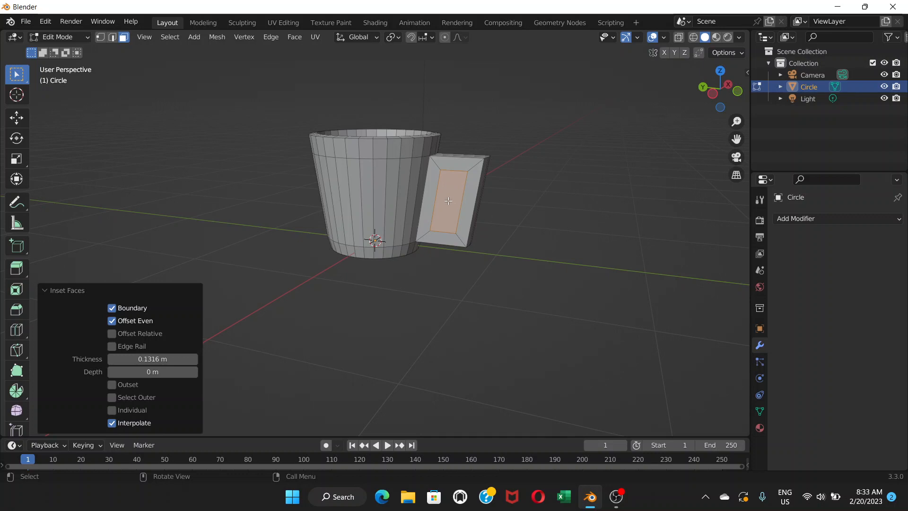
pyautogui.moveTo(475, 200); pyautogui.dragTo(494, 201, button='middle')
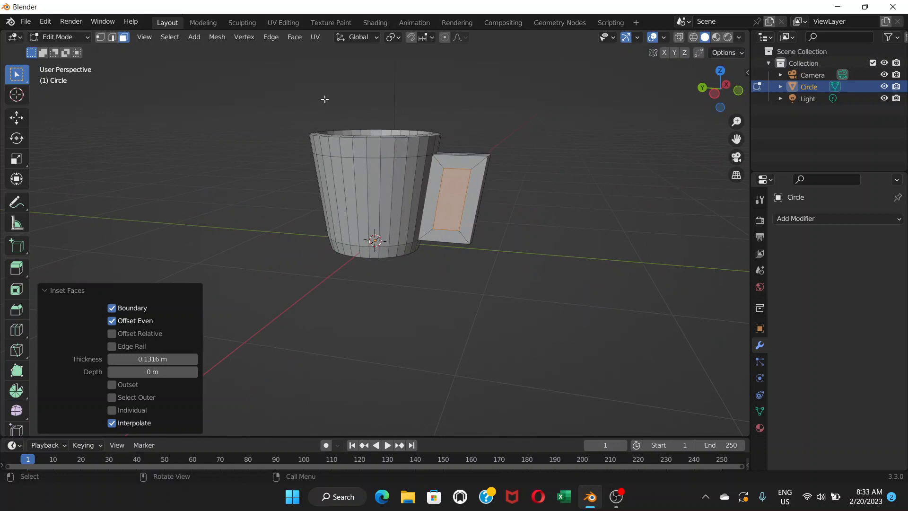
pyautogui.click(270, 38)
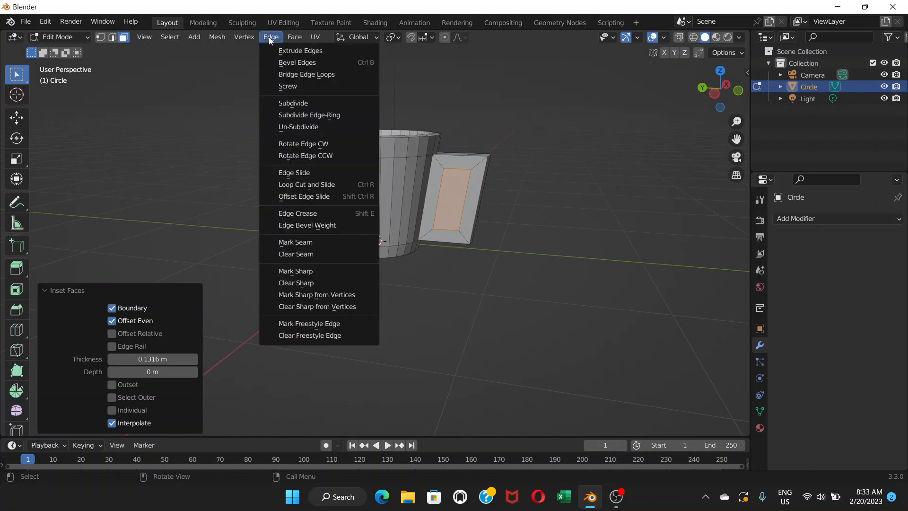
pyautogui.click(284, 75)
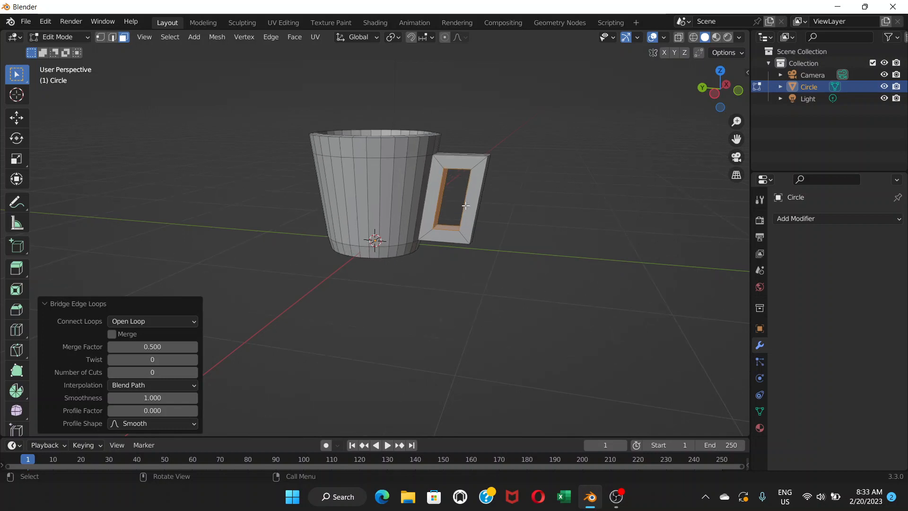
pyautogui.scroll(5, 465, 205)
pyautogui.scroll(-1, 466, 206)
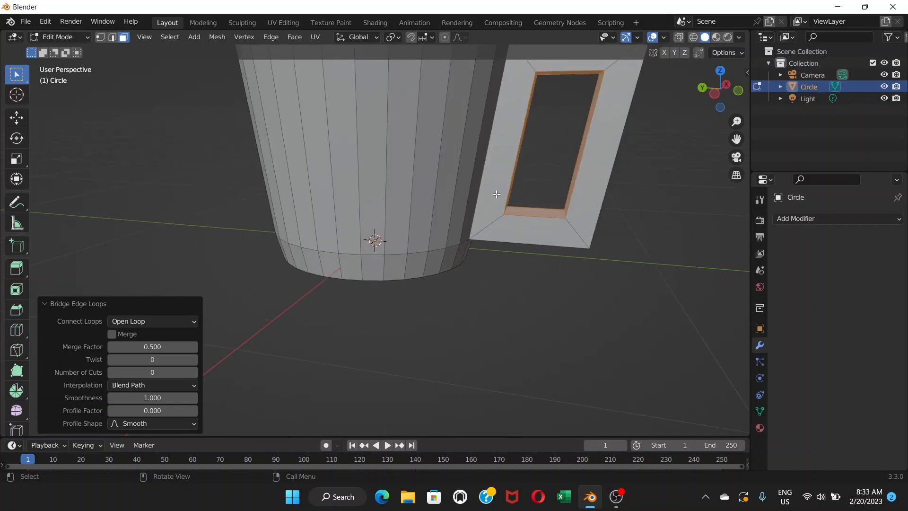
pyautogui.scroll(-1, 537, 176)
pyautogui.scroll(1, 537, 175)
pyautogui.scroll(-2, 538, 174)
pyautogui.scroll(-1, 537, 174)
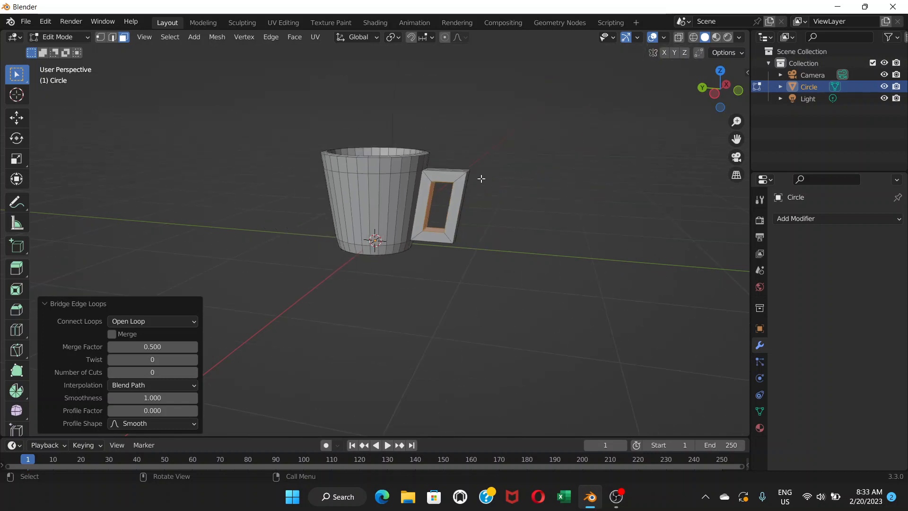
# Step: Examine the bridged handle hole from both sides of the cup
pyautogui.moveTo(481, 178); pyautogui.dragTo(449, 185, button='middle')
pyautogui.scroll(2, 447, 187)
pyautogui.scroll(1, 452, 185)
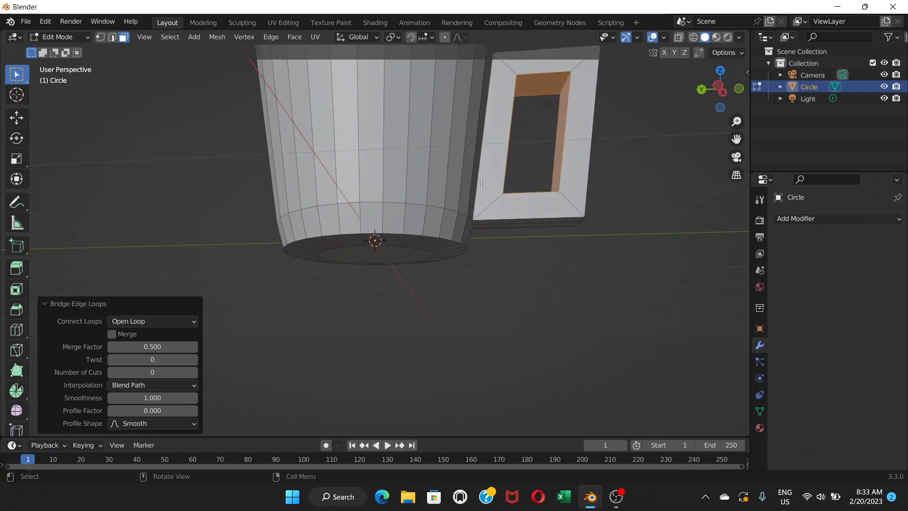
pyautogui.scroll(-3, 480, 184)
pyautogui.scroll(1, 471, 181)
pyautogui.scroll(1, 467, 181)
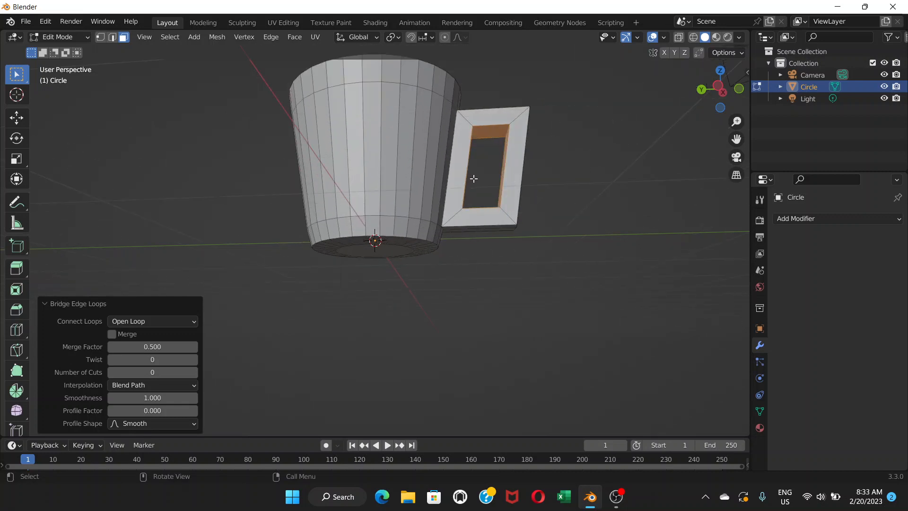
pyautogui.moveTo(474, 178); pyautogui.dragTo(312, 173, button='middle')
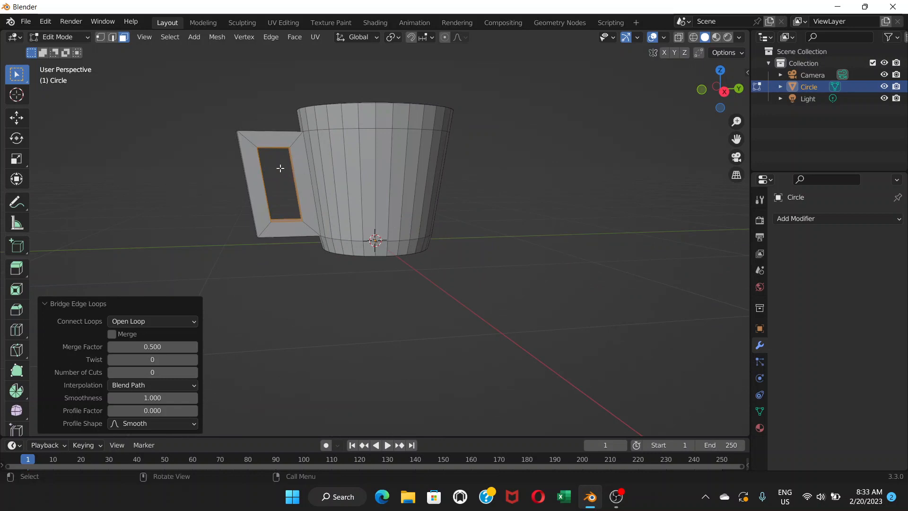
# Step: Add the two long outer faces of the handle to the selection of the hole's inner faces
pyautogui.scroll(4, 281, 169)
pyautogui.moveTo(289, 166)
pyautogui.mouseDown(button='middle')
pyautogui.moveTo(355, 164)
pyautogui.moveTo(356, 176)
pyautogui.moveTo(313, 171)
pyautogui.moveTo(445, 168)
pyautogui.moveTo(285, 184)
pyautogui.mouseUp(button='middle')
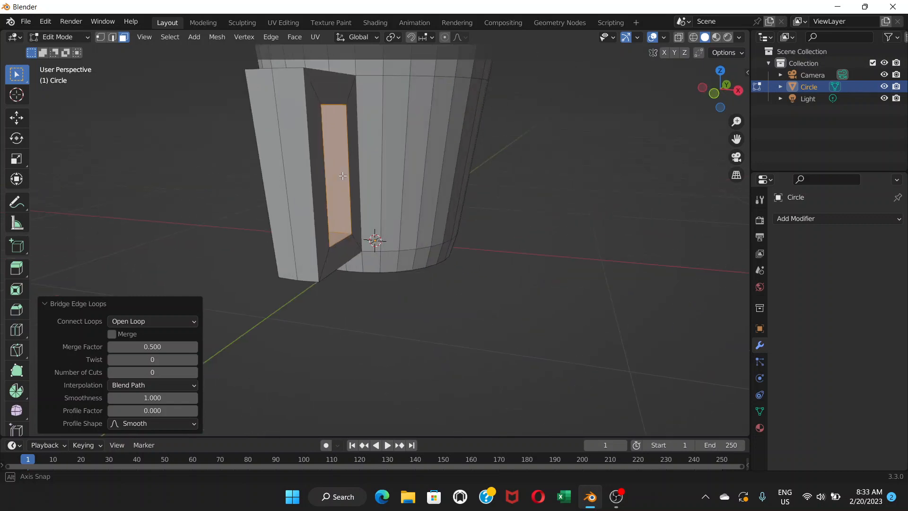
pyautogui.keyDown('shift'); pyautogui.click(273, 156); pyautogui.keyUp('shift')
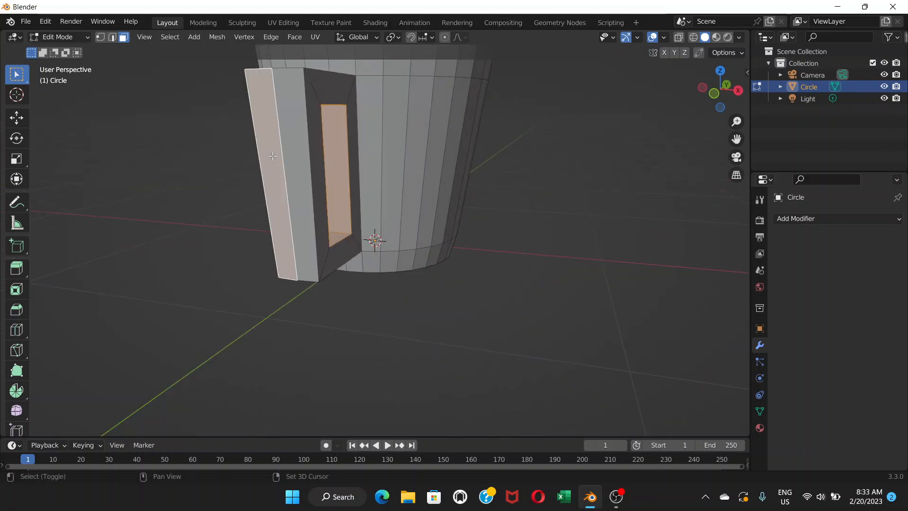
pyautogui.keyDown('shift'); pyautogui.click(297, 148); pyautogui.keyUp('shift')
pyautogui.moveTo(533, 229); pyautogui.dragTo(475, 234, button='middle')
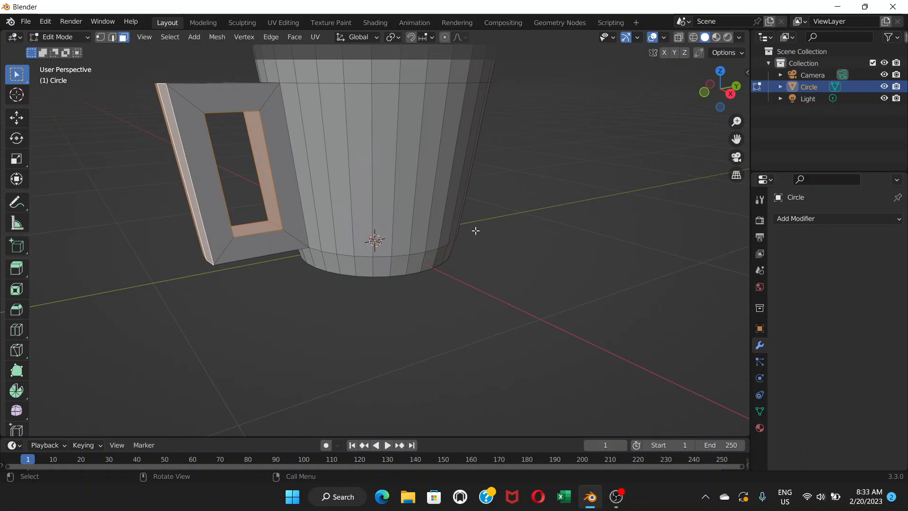
# Step: Try to move the selected handle faces about 0.06 m along global Y toward the cup
pyautogui.press('g')
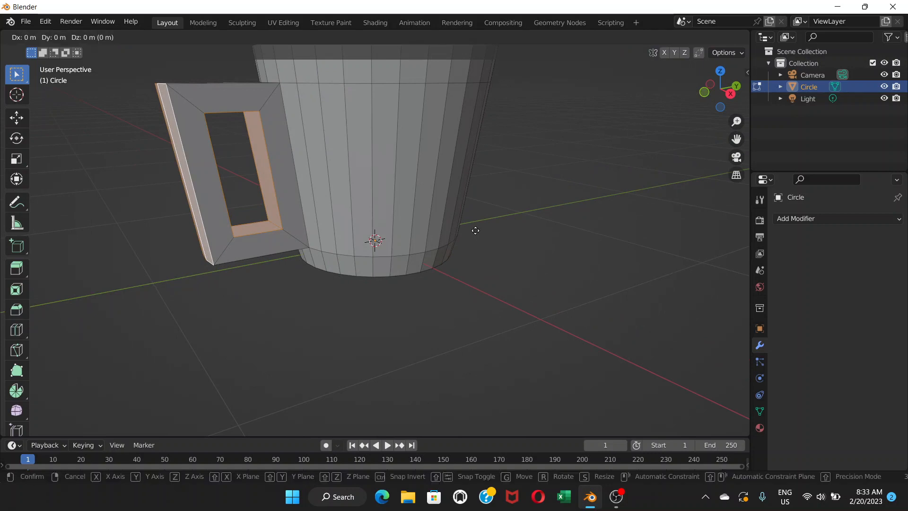
pyautogui.press('y')
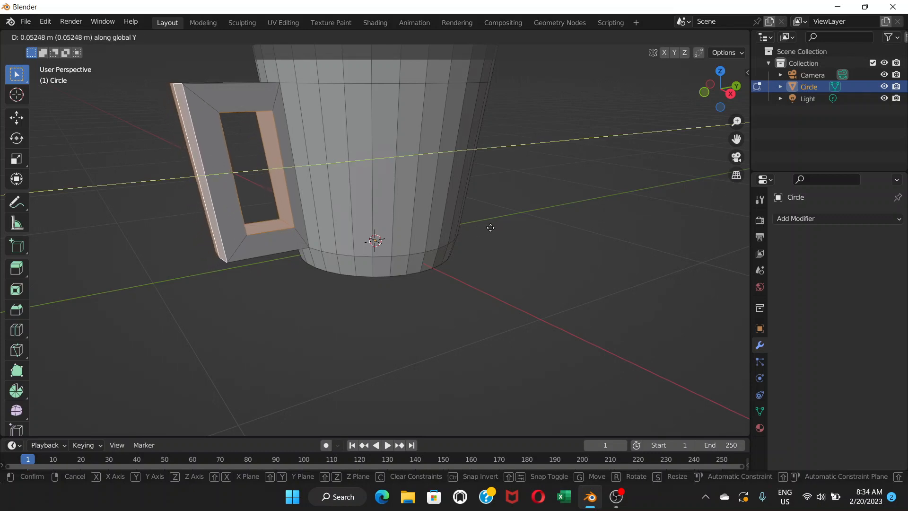
pyautogui.click(490, 228)
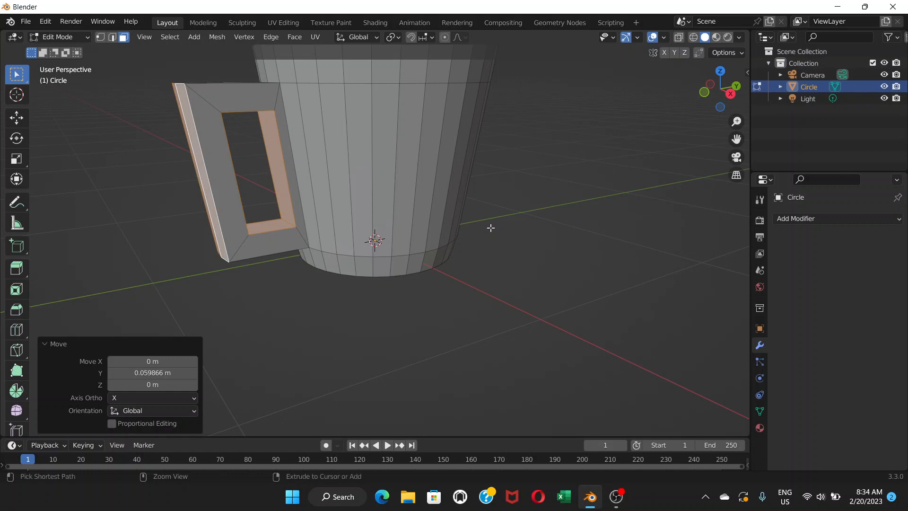
pyautogui.hotkey('ctrl', 'z')
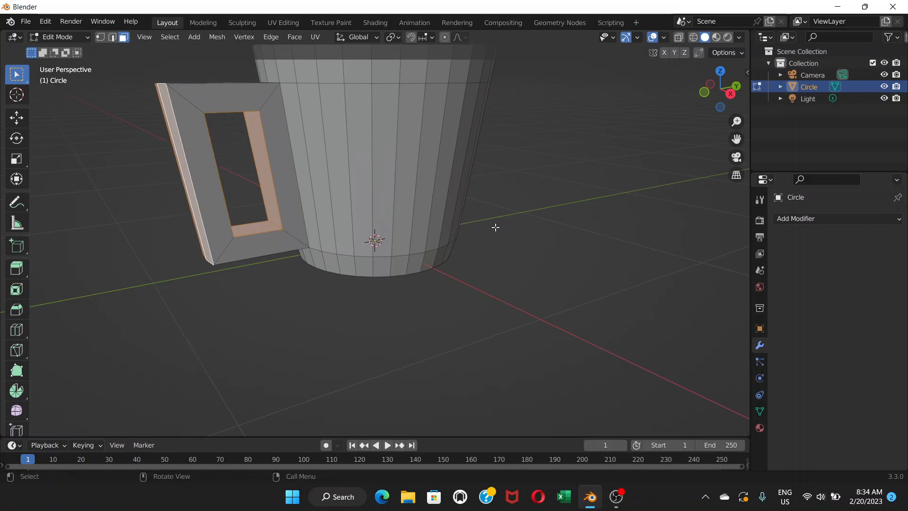
# Step: Move the selected outer and inner handle faces about 0.076 m along global Y toward the cup
pyautogui.press('g')
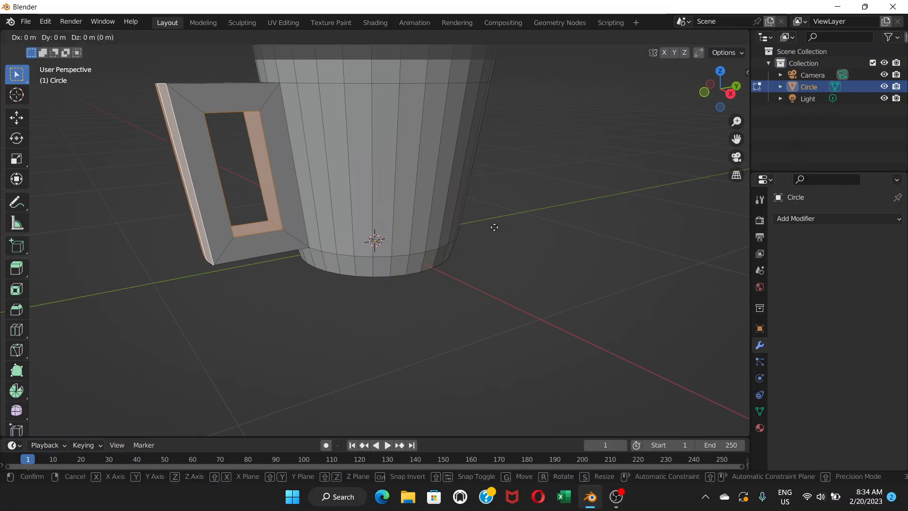
pyautogui.press('y')
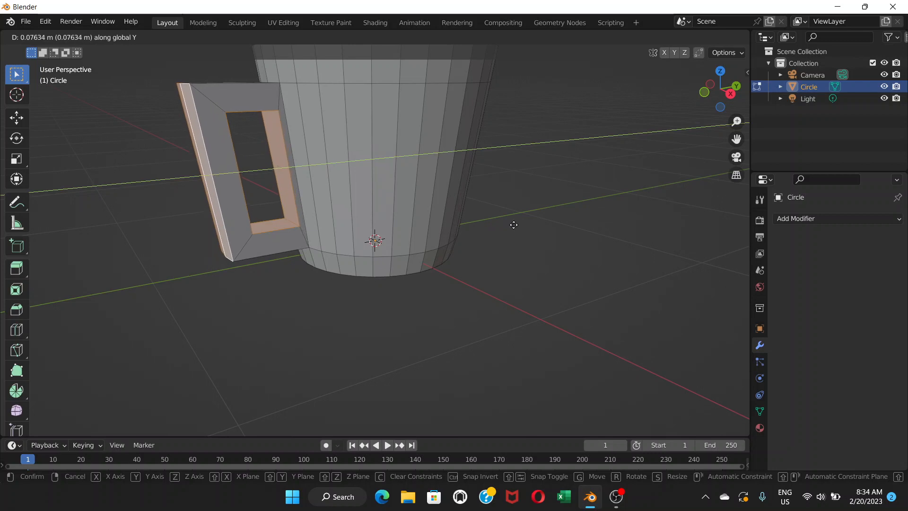
pyautogui.click(514, 225)
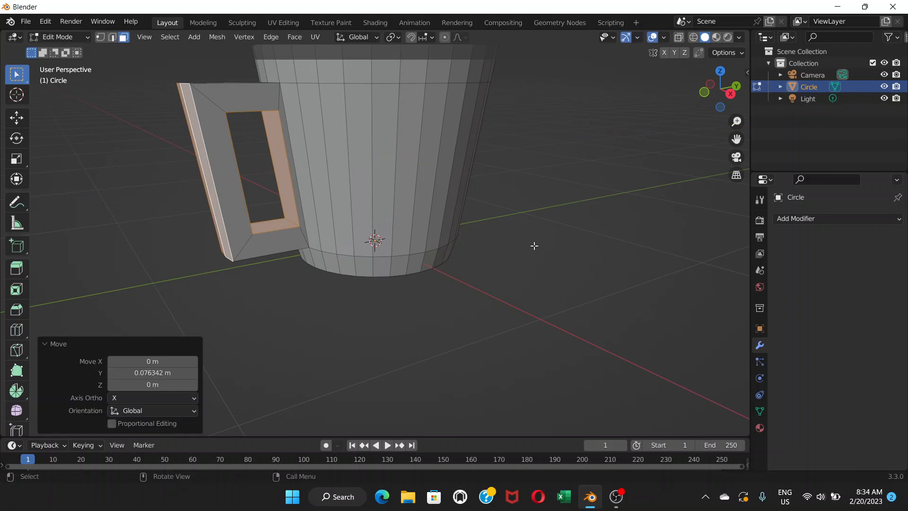
pyautogui.scroll(-3, 533, 248)
pyautogui.moveTo(529, 249); pyautogui.dragTo(533, 243, button='middle')
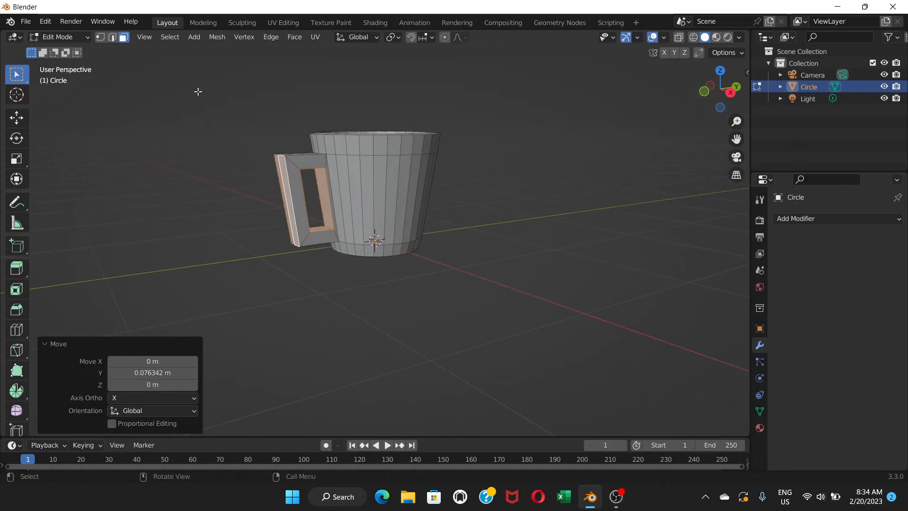
# Step: In Object Mode, add a Subdivision Surface modifier to the cup with viewport and render levels both set to 3
pyautogui.click(86, 39)
pyautogui.click(79, 52)
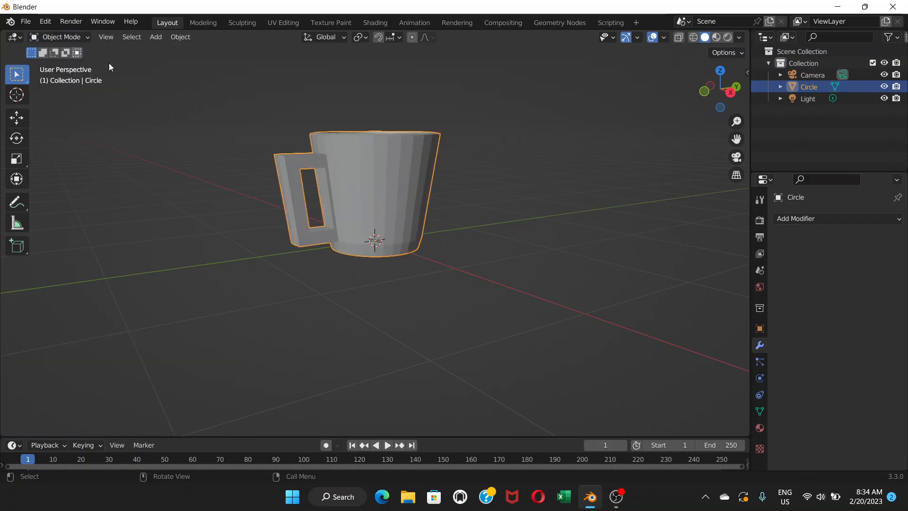
pyautogui.scroll(1, 351, 189)
pyautogui.moveTo(351, 190); pyautogui.dragTo(556, 194, button='middle')
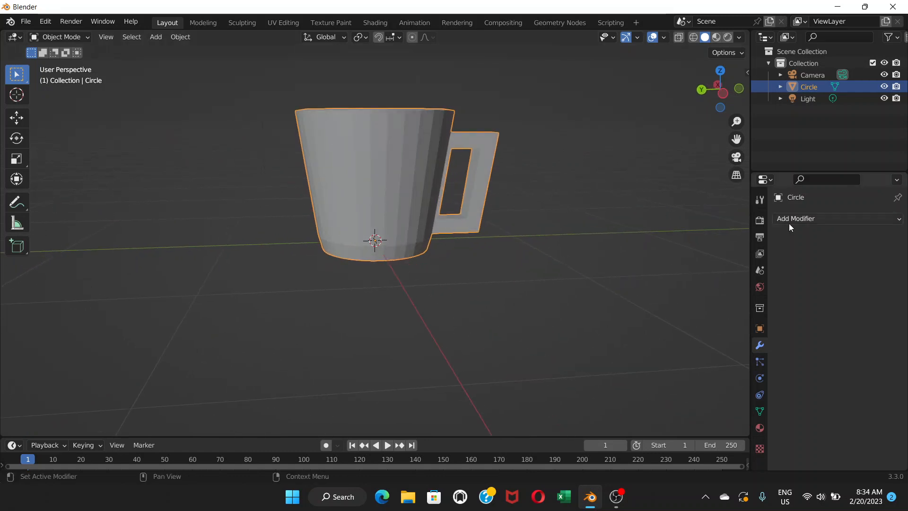
pyautogui.click(842, 221)
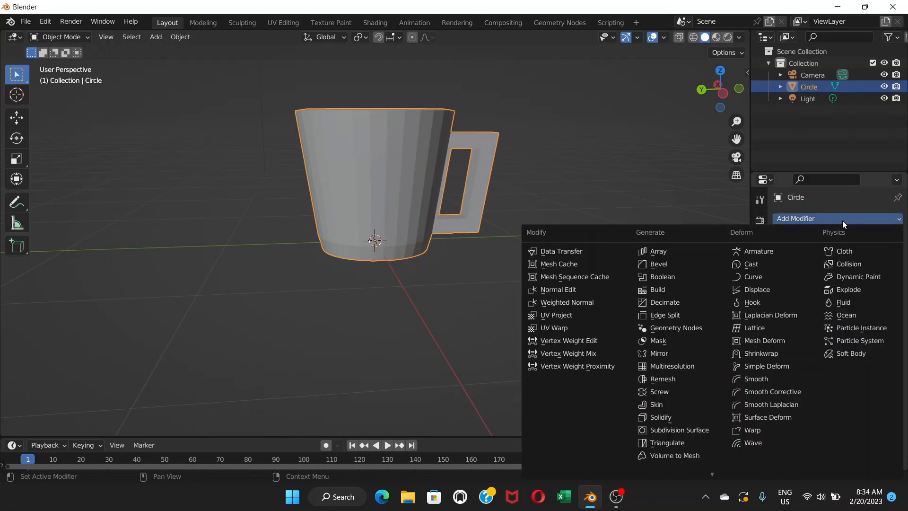
pyautogui.click(671, 429)
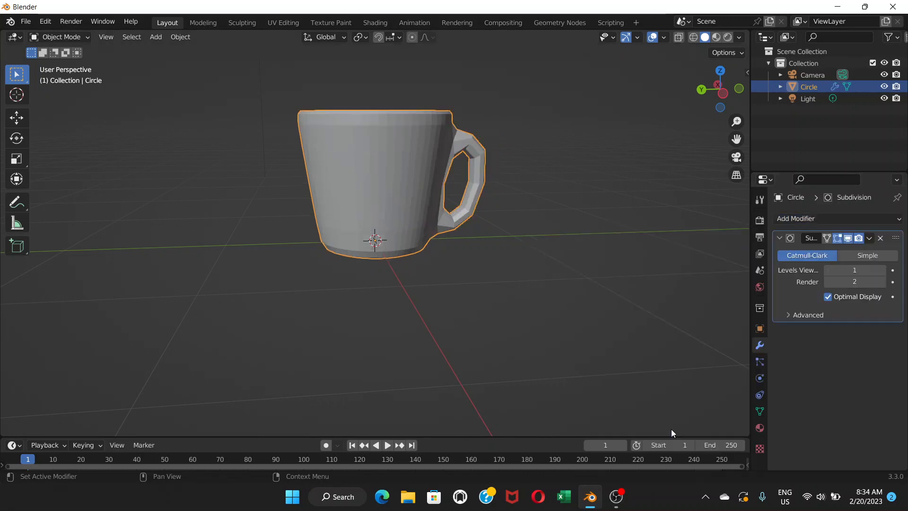
pyautogui.moveTo(483, 222); pyautogui.dragTo(463, 216, button='middle')
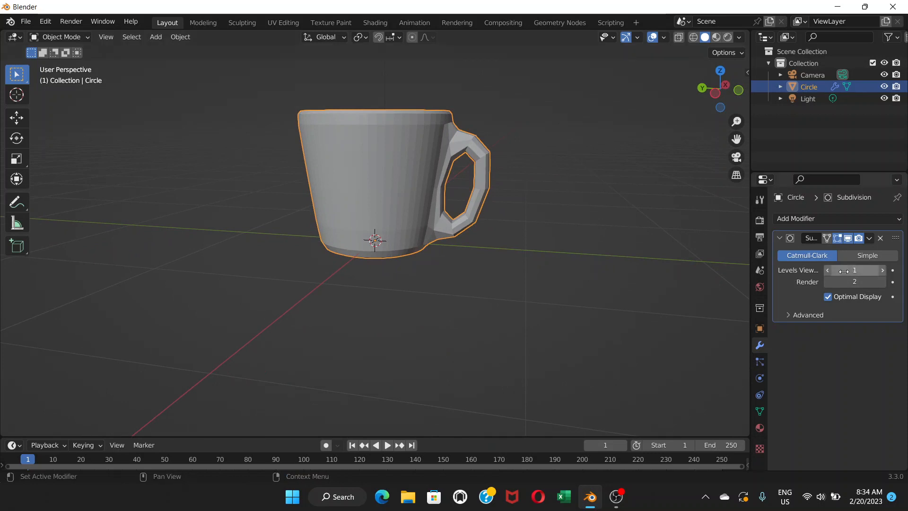
pyautogui.click(882, 270)
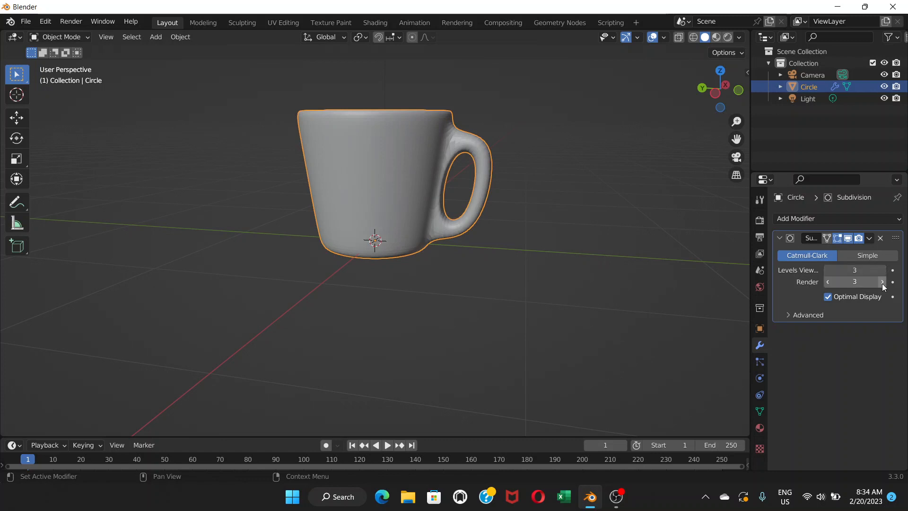
# Step: Apply Shade Smooth to the cup
pyautogui.rightClick(357, 144)
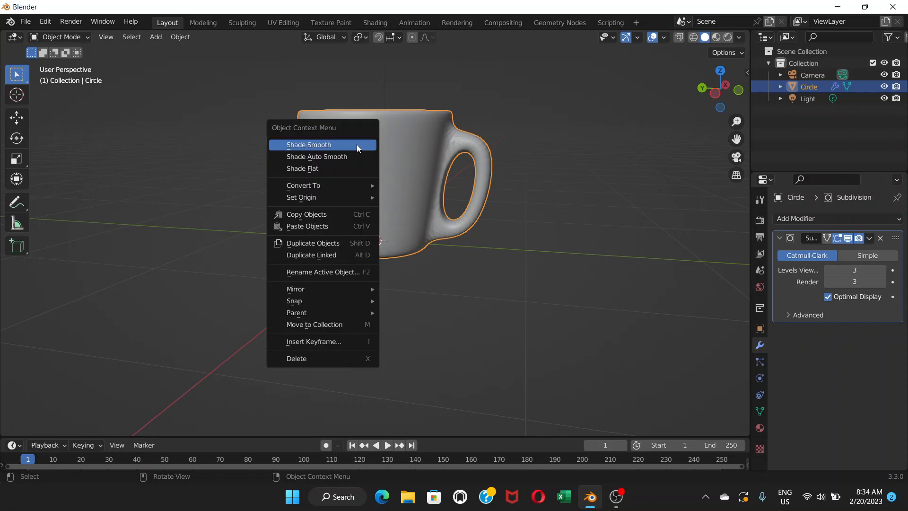
pyautogui.click(305, 146)
pyautogui.moveTo(383, 170)
pyautogui.mouseDown(button='middle')
pyautogui.moveTo(380, 216)
pyautogui.moveTo(394, 162)
pyautogui.moveTo(385, 172)
pyautogui.mouseUp(button='middle')
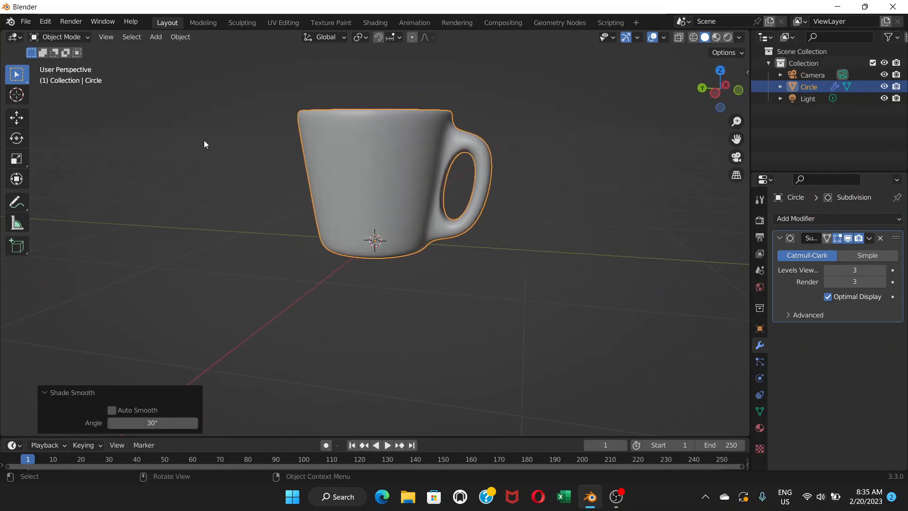
# Step: In Edit Mode, add one loop cut between the rim and the upper edge loop, slid down by a factor of about 0.748
pyautogui.click(87, 38)
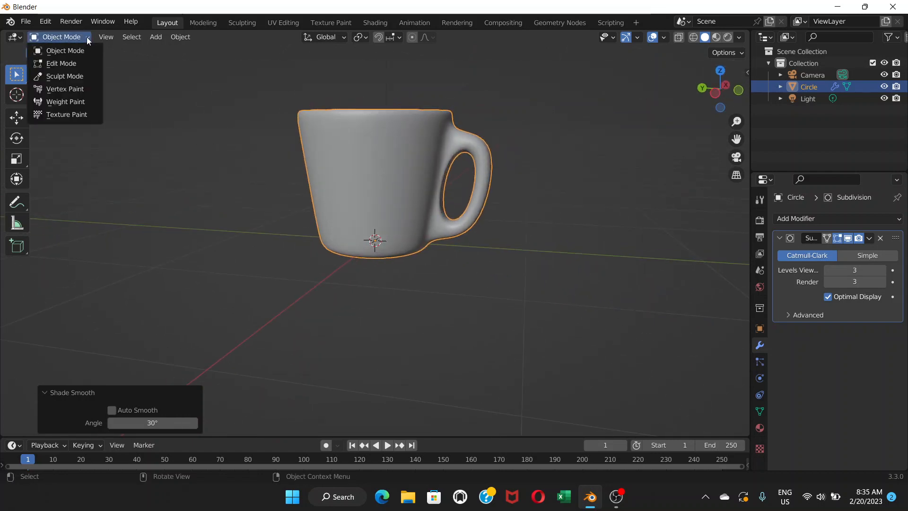
pyautogui.click(70, 61)
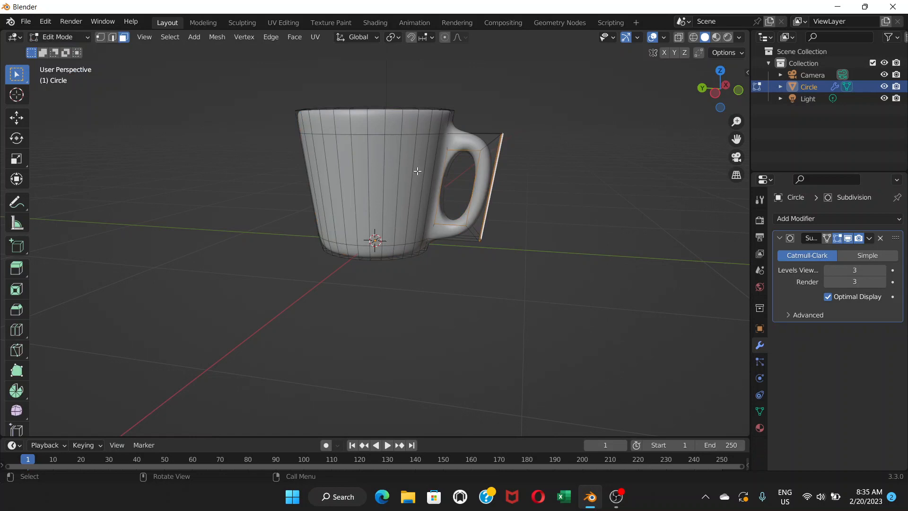
pyautogui.scroll(2, 417, 168)
pyautogui.scroll(-1, 417, 169)
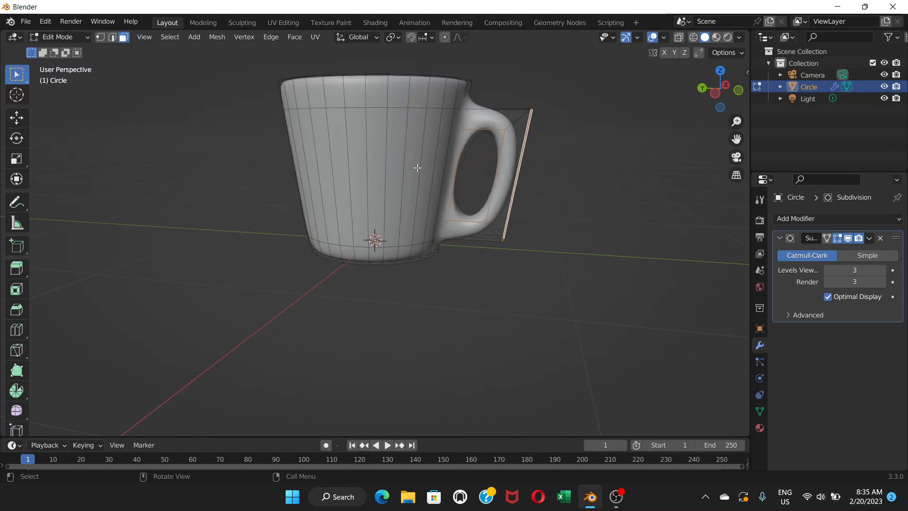
pyautogui.moveTo(416, 166); pyautogui.dragTo(435, 166, button='middle')
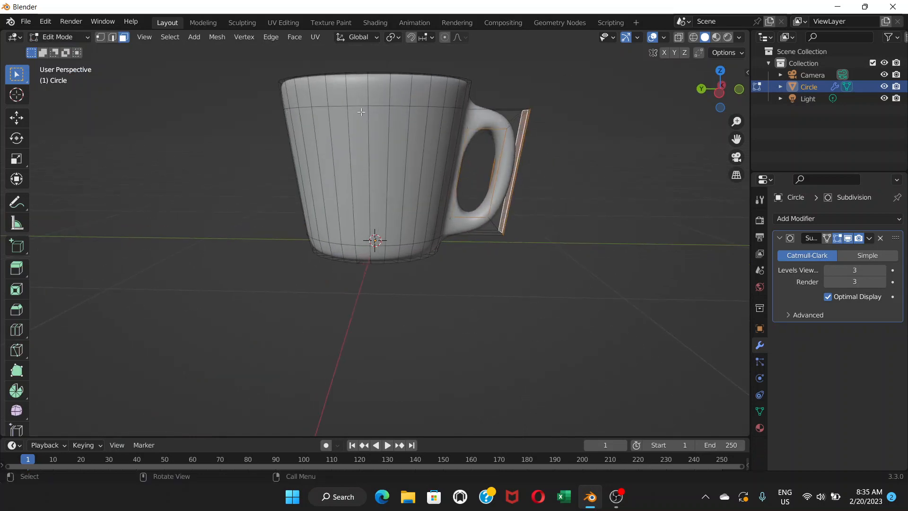
pyautogui.hotkey('ctrl', 'r')
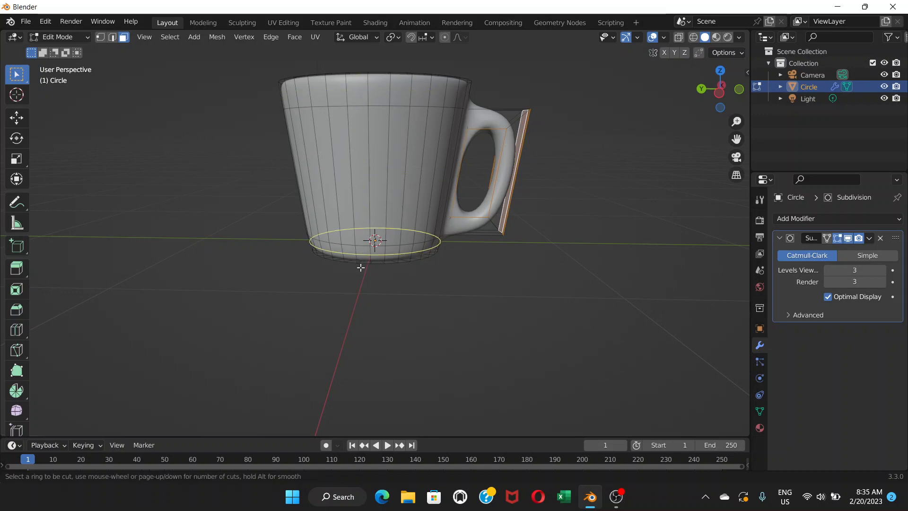
pyautogui.click(368, 87)
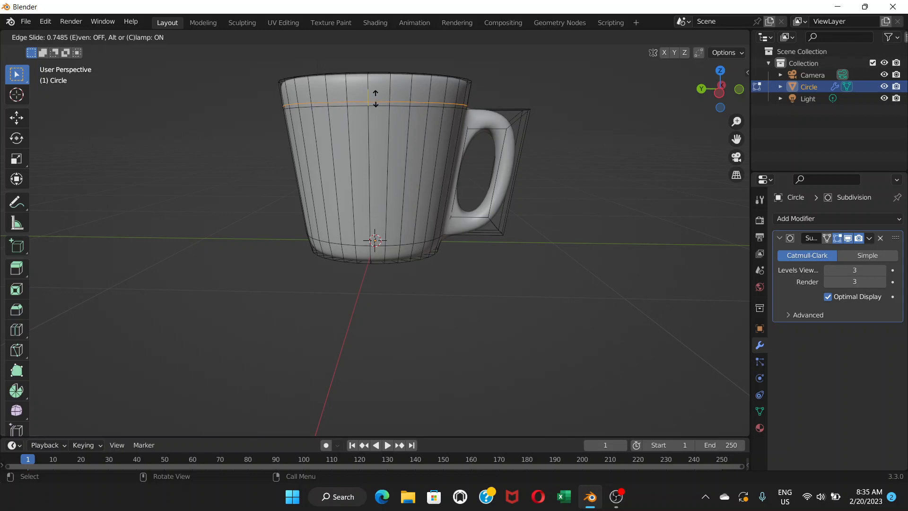
pyautogui.click(376, 98)
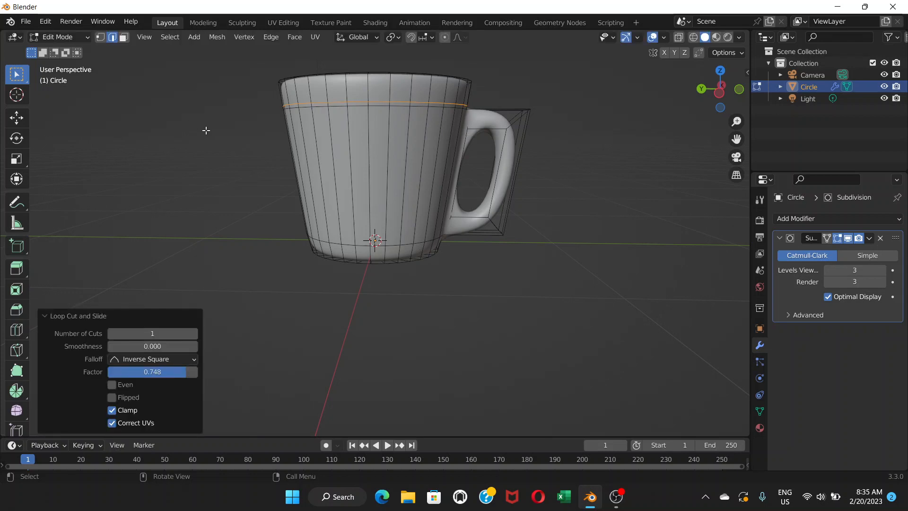
pyautogui.click(528, 184)
# Step: Inspect the cup's smoothed shape from several sides and in Object Mode
pyautogui.moveTo(529, 185); pyautogui.dragTo(295, 183, button='middle')
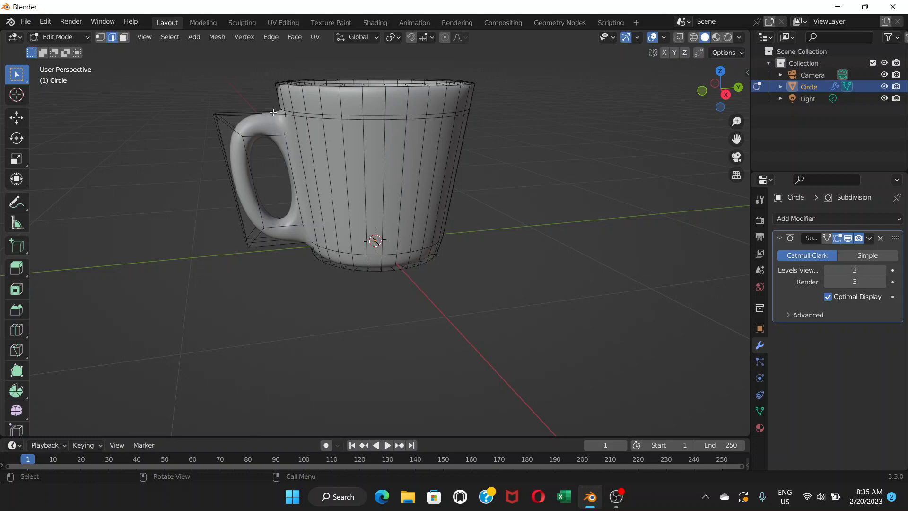
pyautogui.moveTo(364, 136); pyautogui.dragTo(563, 132, button='middle')
pyautogui.click(81, 36)
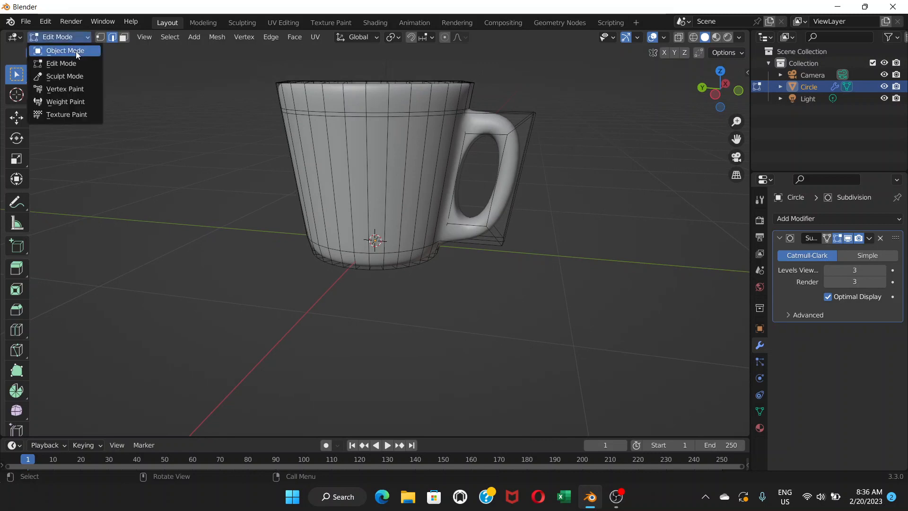
pyautogui.click(76, 51)
pyautogui.moveTo(407, 173)
pyautogui.mouseDown(button='middle')
pyautogui.moveTo(385, 221)
pyautogui.moveTo(378, 191)
pyautogui.moveTo(426, 174)
pyautogui.moveTo(412, 159)
pyautogui.mouseUp(button='middle')
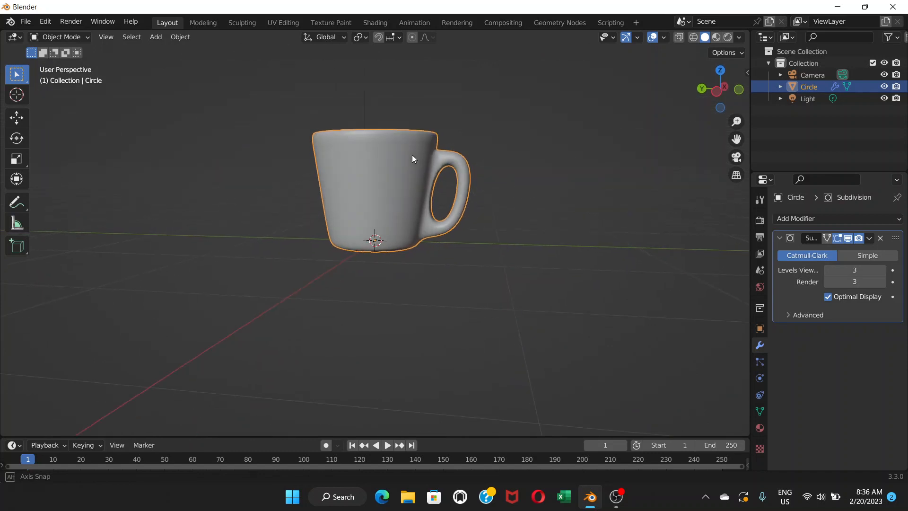
# Step: In Edit Mode, add one loop cut just below the cup's lower edge loop with a slide factor of -0.603, and return to Object Mode
pyautogui.click(87, 36)
pyautogui.click(73, 65)
pyautogui.scroll(-1, 383, 223)
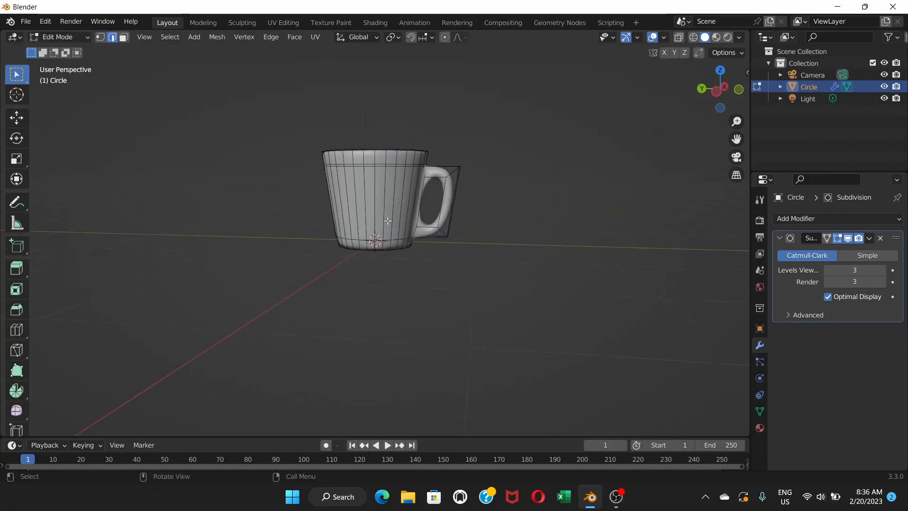
pyautogui.scroll(4, 399, 228)
pyautogui.scroll(1, 402, 233)
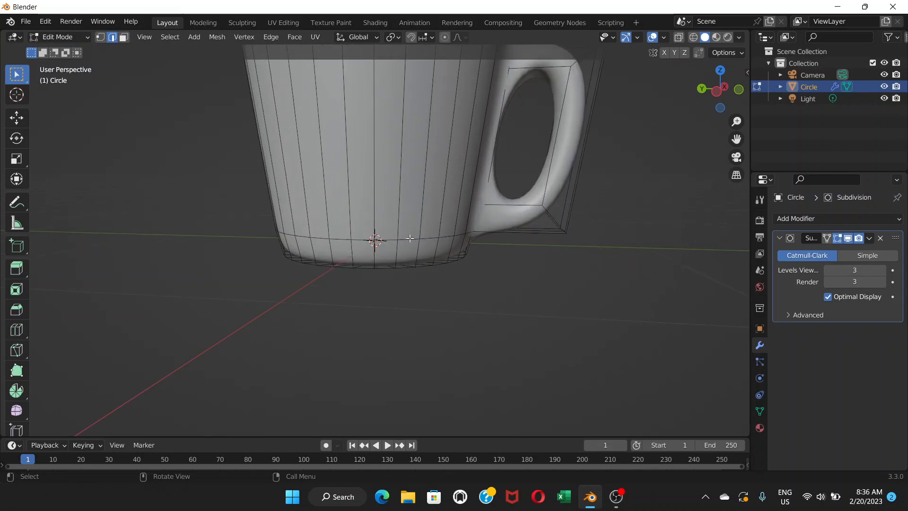
pyautogui.hotkey('ctrl', 'r')
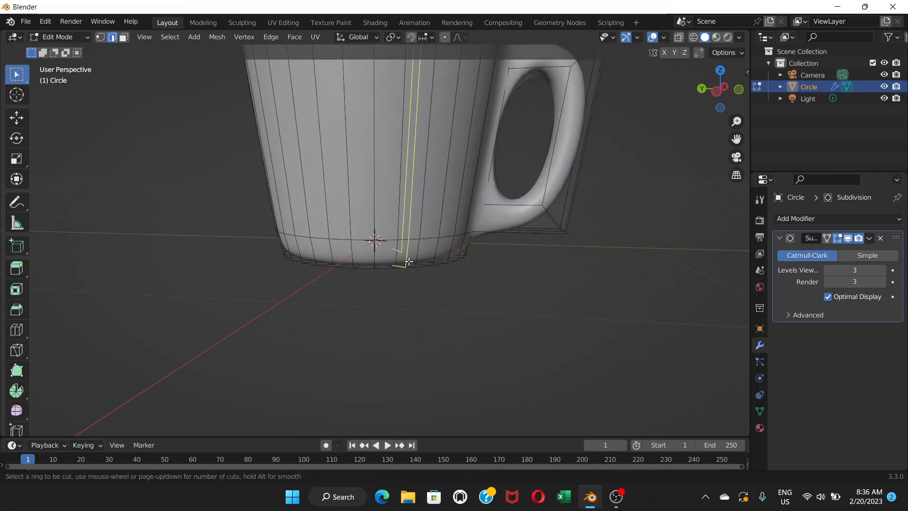
pyautogui.click(414, 258)
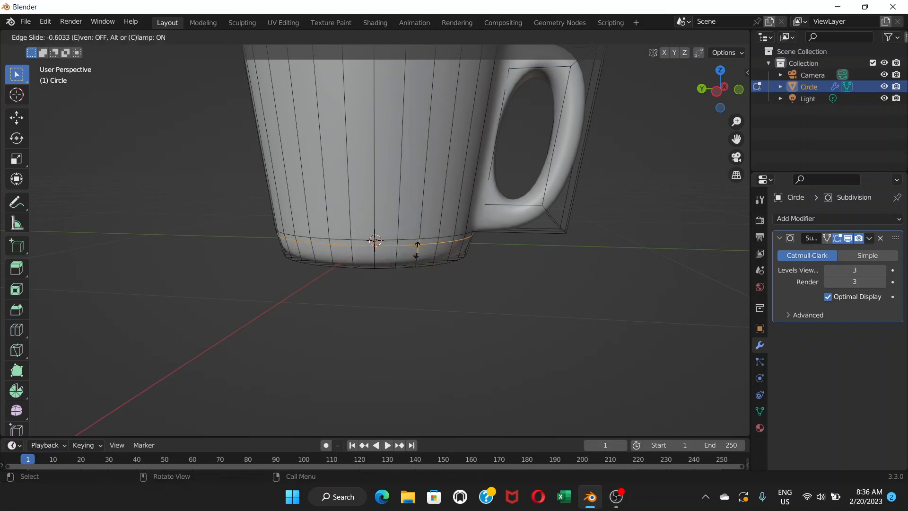
pyautogui.click(416, 249)
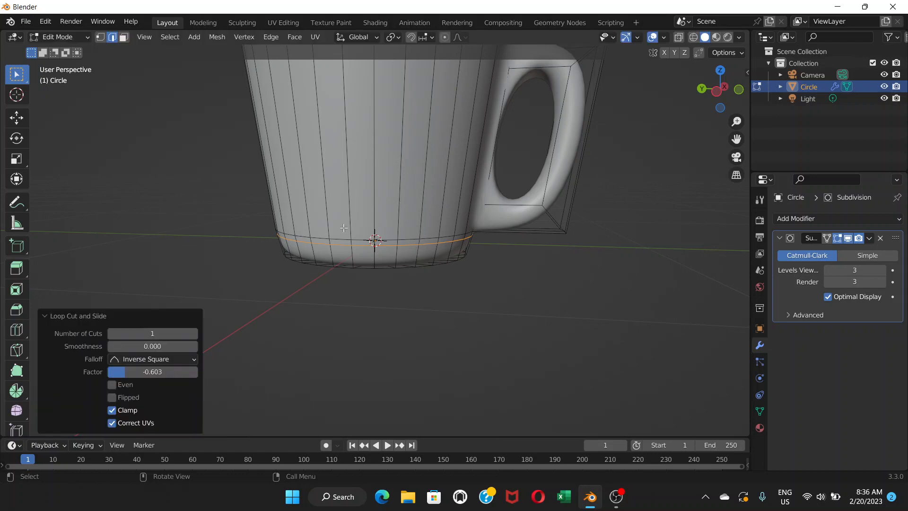
pyautogui.click(87, 37)
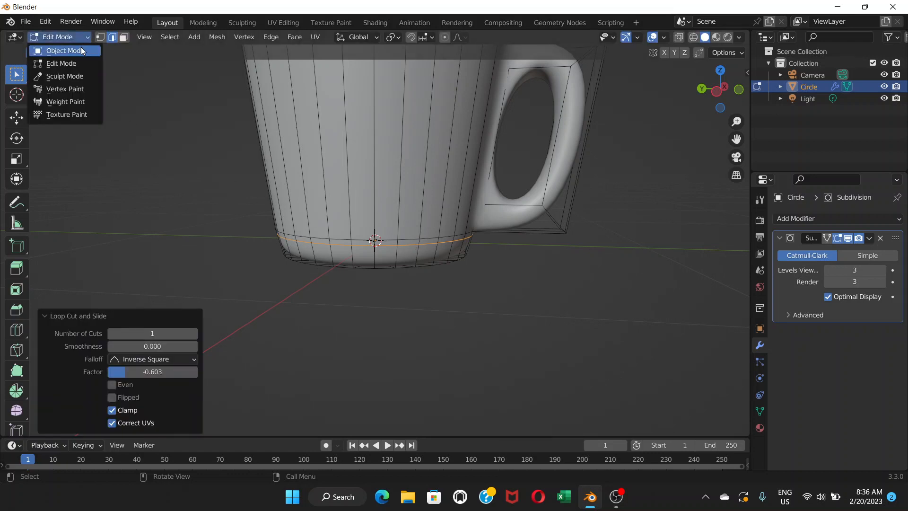
pyautogui.click(59, 49)
pyautogui.scroll(-2, 400, 221)
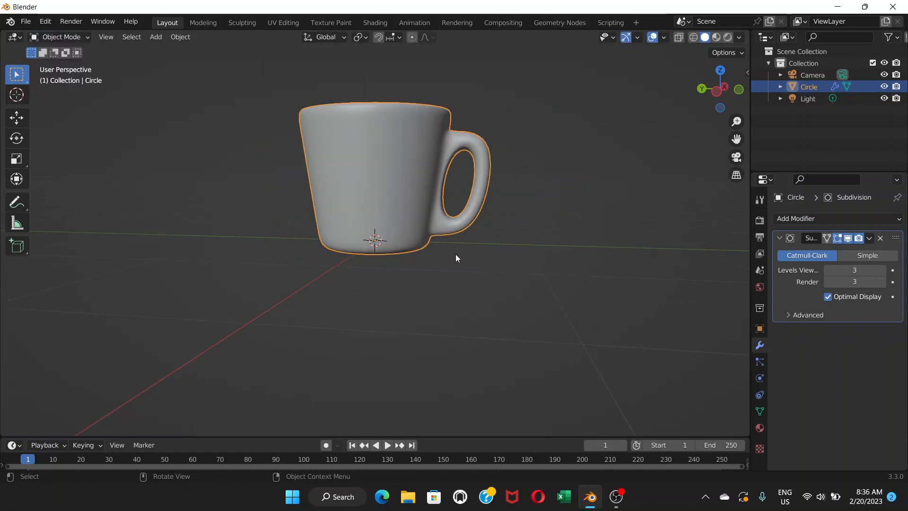
# Step: Apply the Subdivision Surface modifier to the mug
pyautogui.moveTo(456, 255); pyautogui.dragTo(432, 180, button='middle')
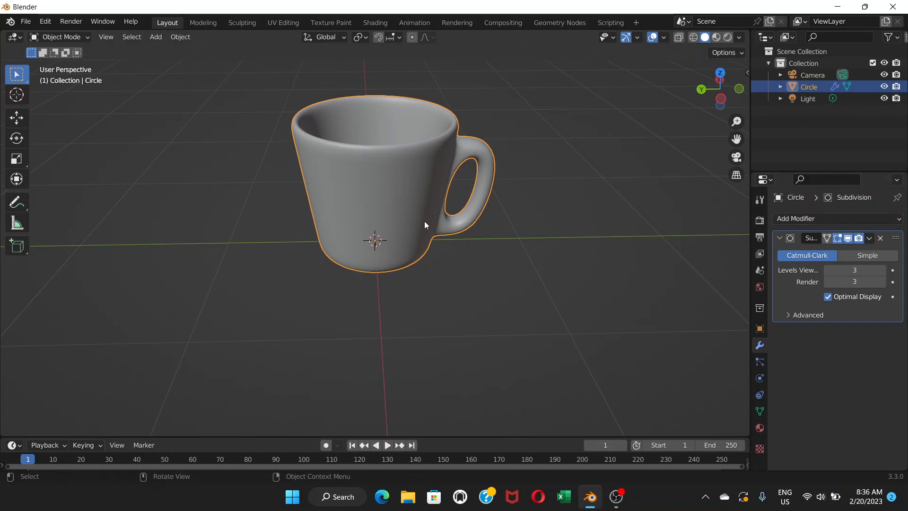
pyautogui.click(869, 238)
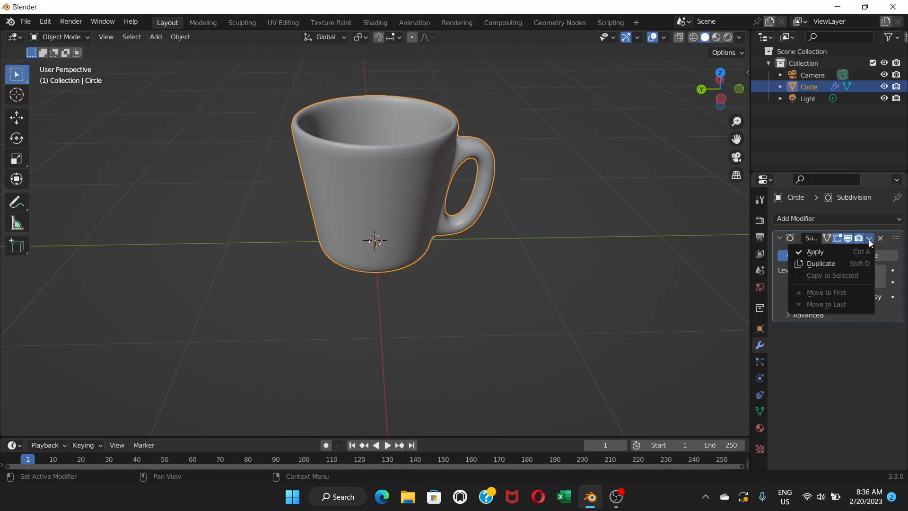
pyautogui.click(844, 252)
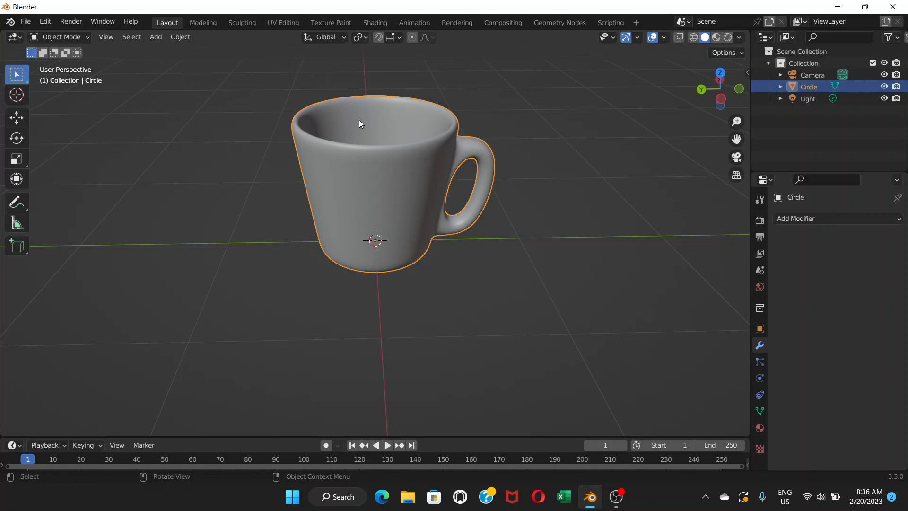
# Step: Inspect the mug's subdivided mesh density in Edit Mode, and return to Object Mode
pyautogui.click(88, 36)
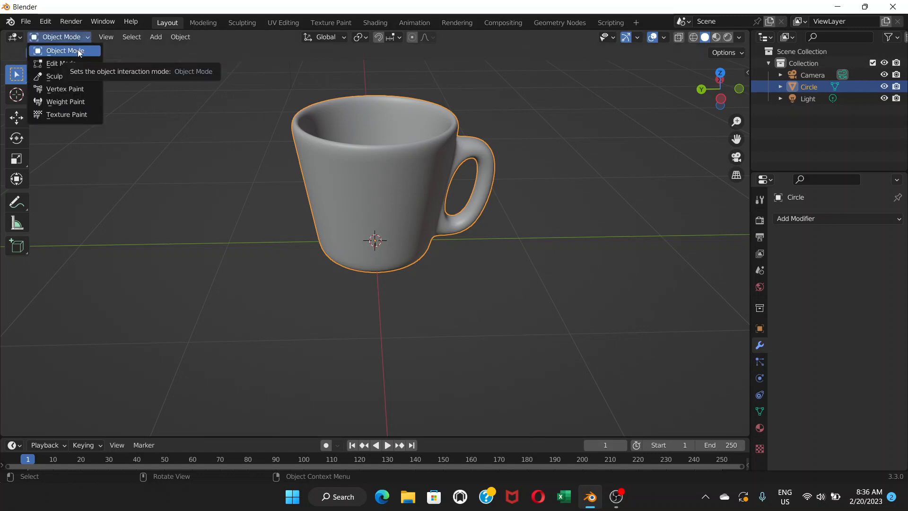
pyautogui.click(59, 64)
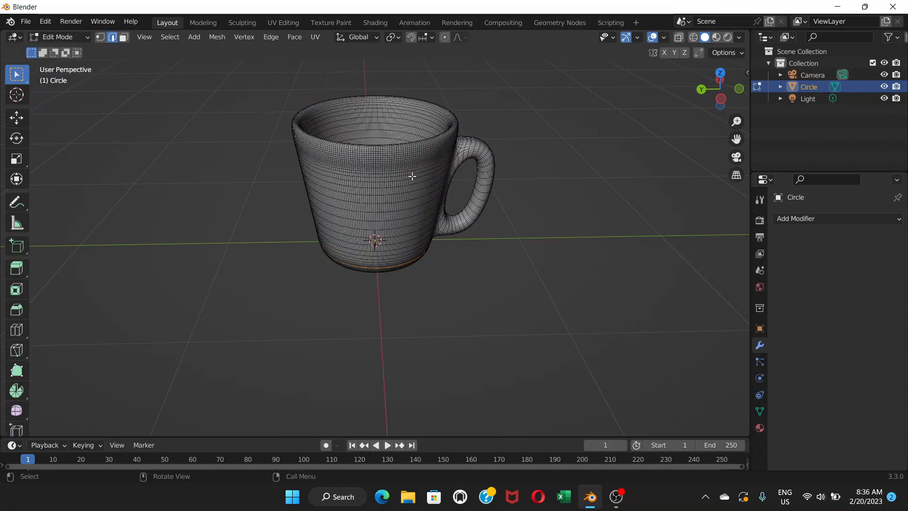
pyautogui.scroll(3, 411, 175)
pyautogui.scroll(-2, 414, 156)
pyautogui.scroll(2, 419, 144)
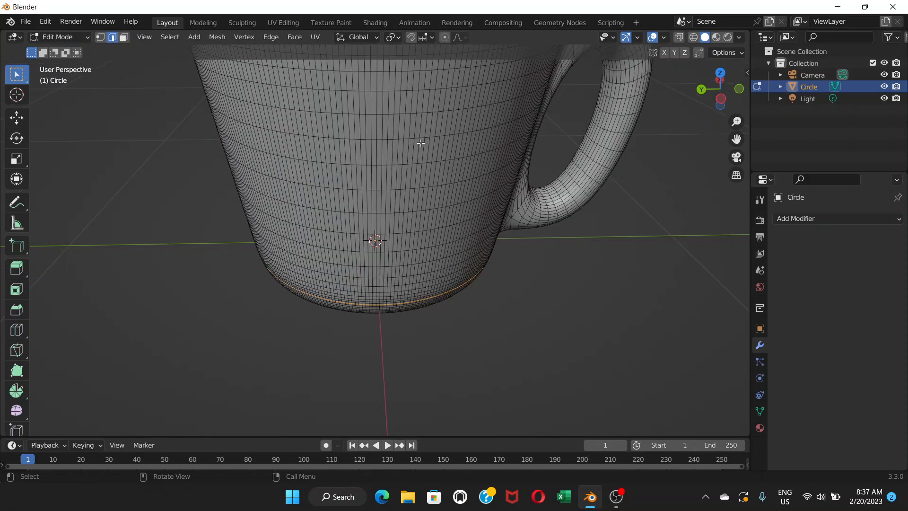
pyautogui.scroll(-1, 423, 141)
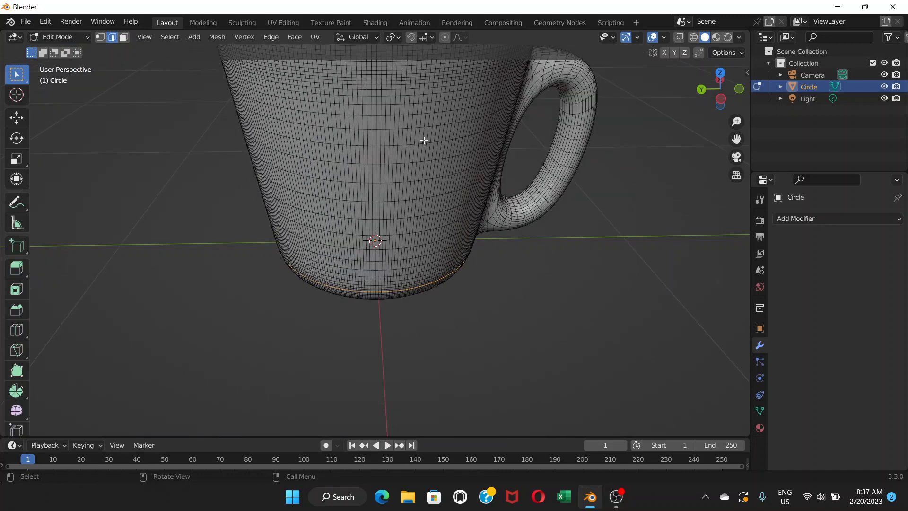
pyautogui.click(79, 37)
pyautogui.click(78, 51)
pyautogui.scroll(-5, 459, 190)
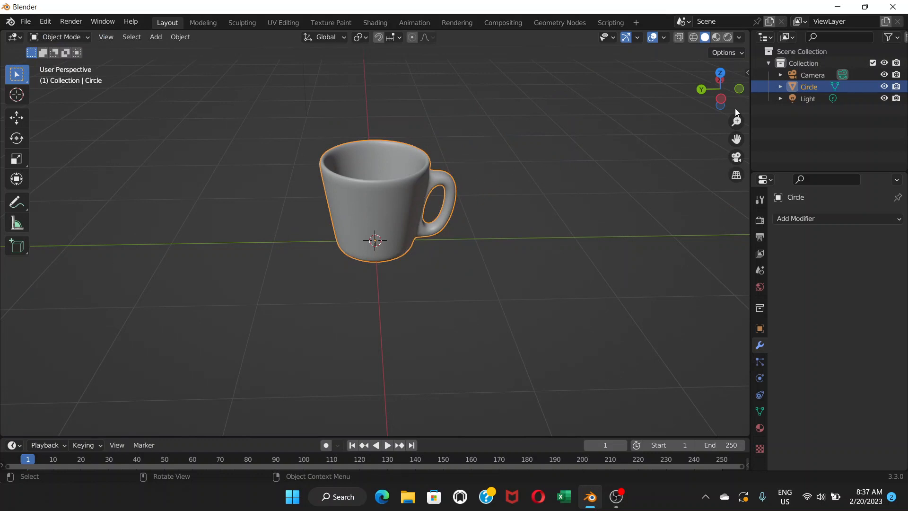
# Step: Switch the viewport shading to Material Preview and check the mug up close
pyautogui.click(716, 37)
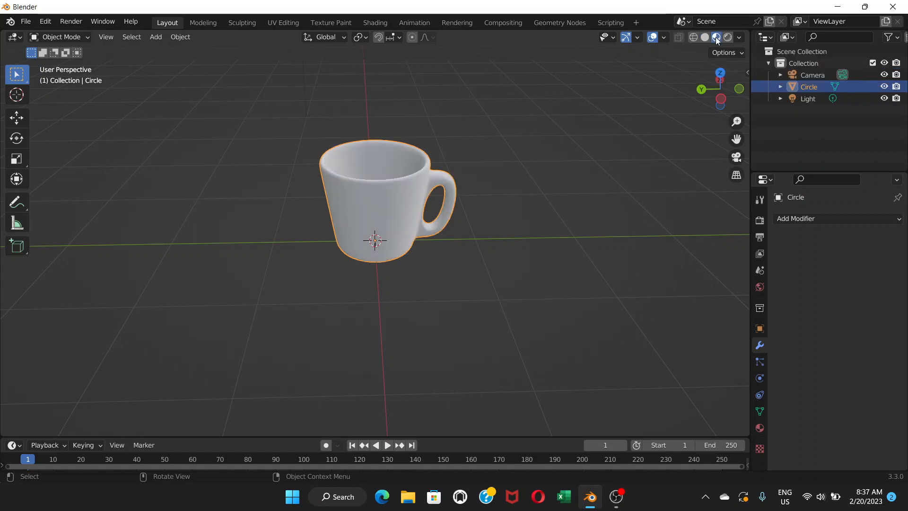
pyautogui.scroll(3, 388, 172)
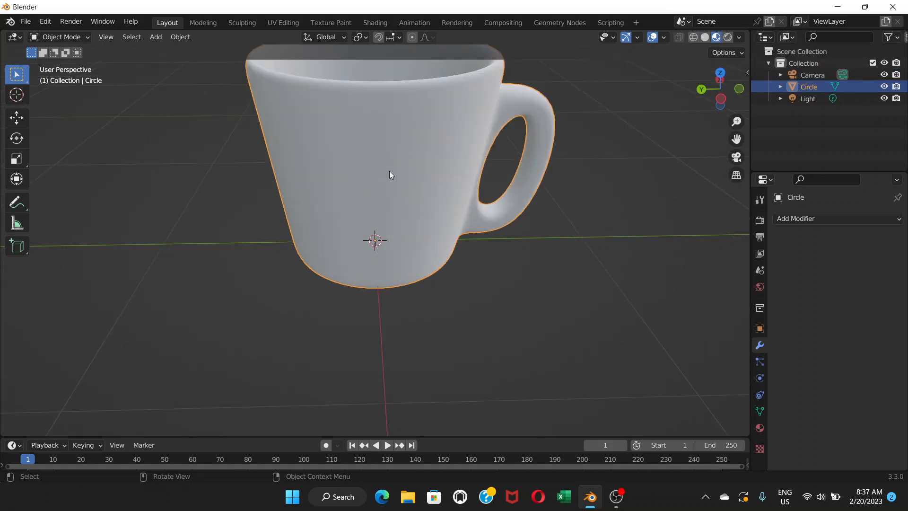
pyautogui.scroll(-3, 390, 171)
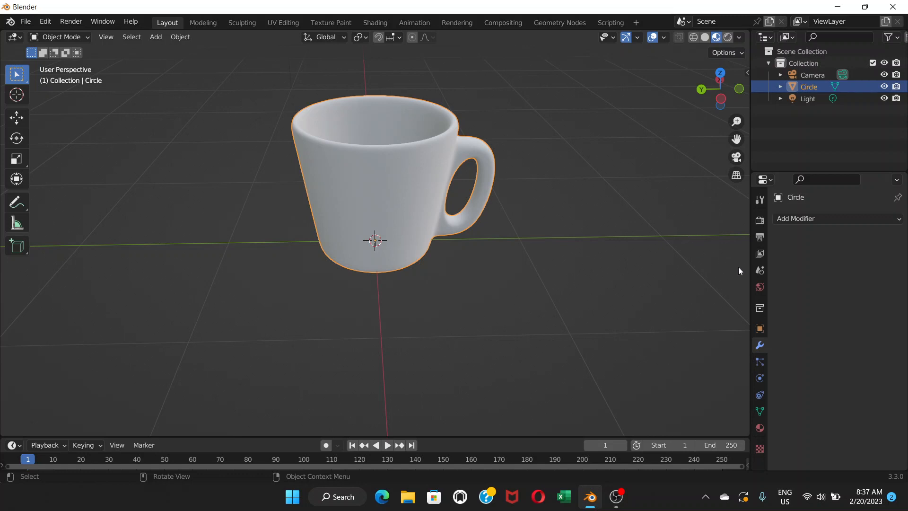
# Step: Create a new material on the mug and set its base color to pink with hue 0.869, saturation 0.645 and value 0.800
pyautogui.click(759, 429)
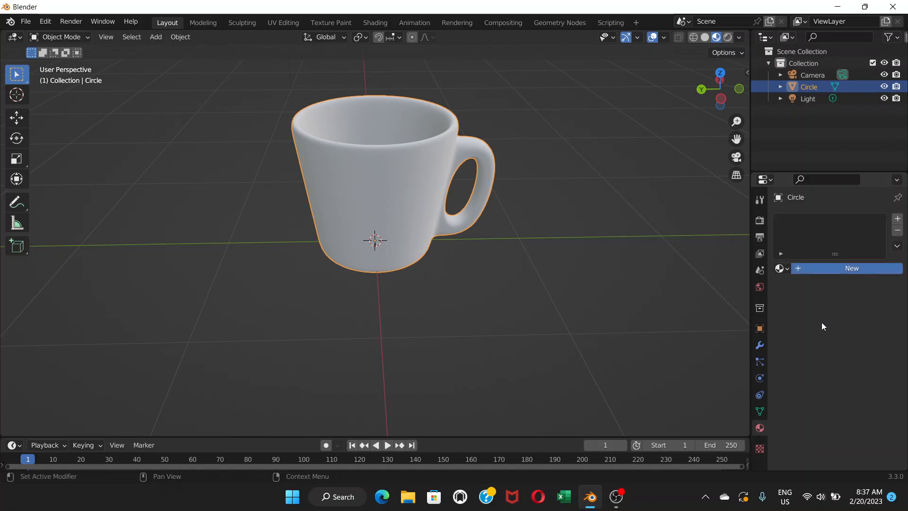
pyautogui.scroll(-4, 810, 301)
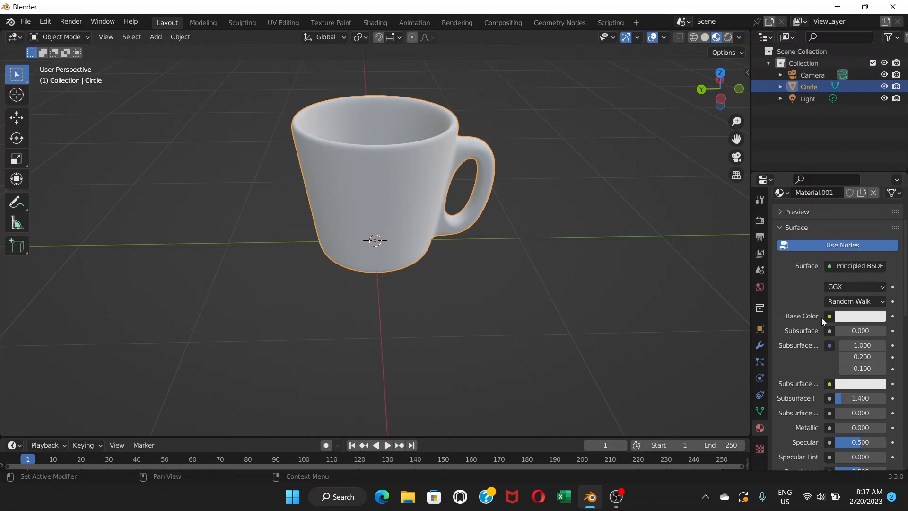
pyautogui.click(859, 318)
pyautogui.moveTo(830, 233); pyautogui.dragTo(831, 179)
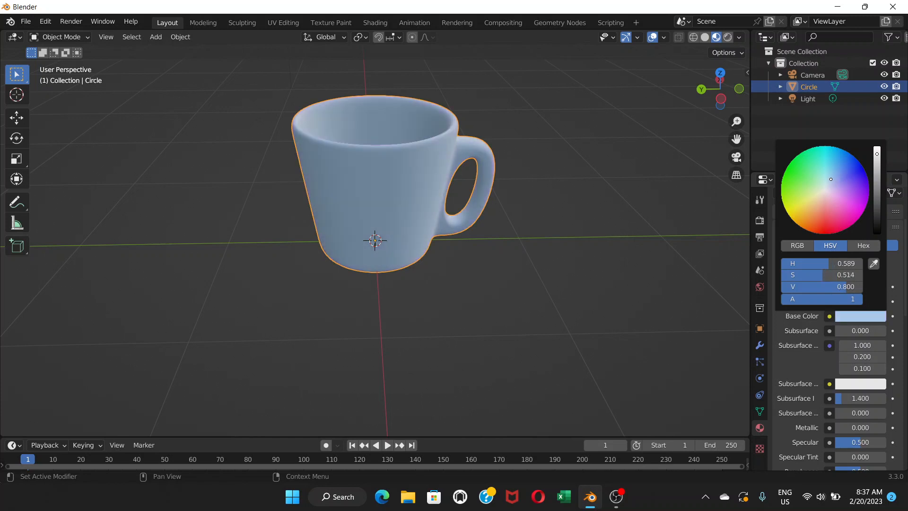
pyautogui.click(829, 200)
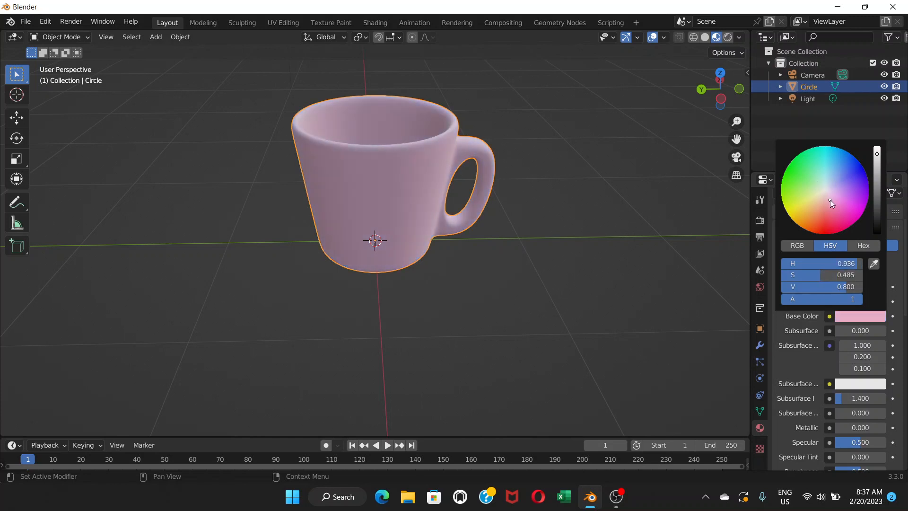
pyautogui.click(836, 199)
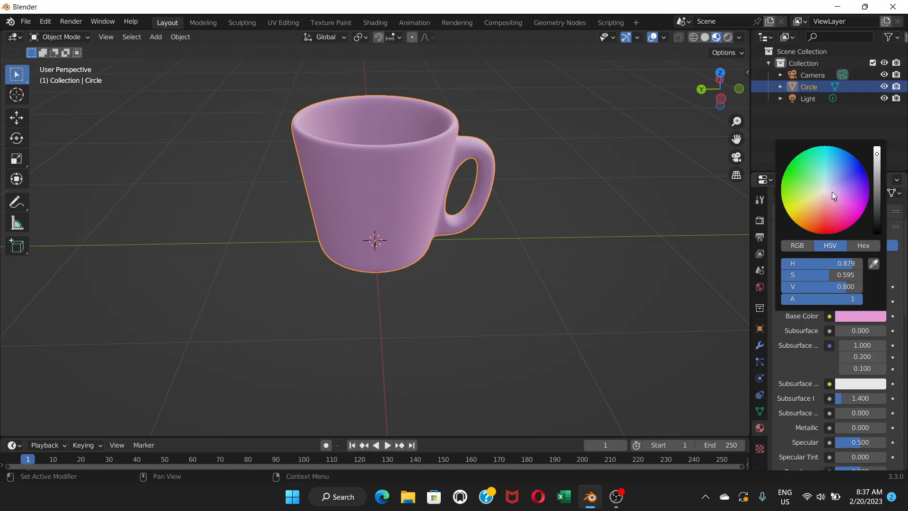
pyautogui.click(833, 190)
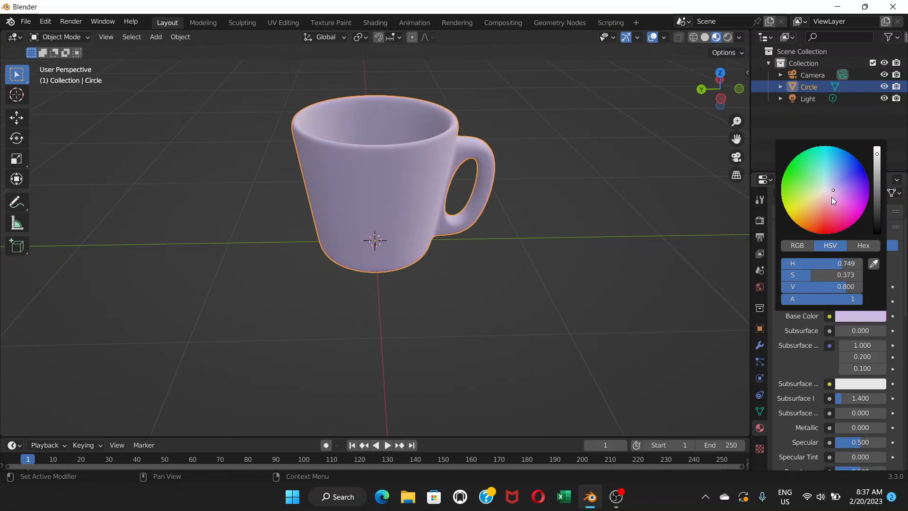
pyautogui.click(831, 197)
pyautogui.click(837, 200)
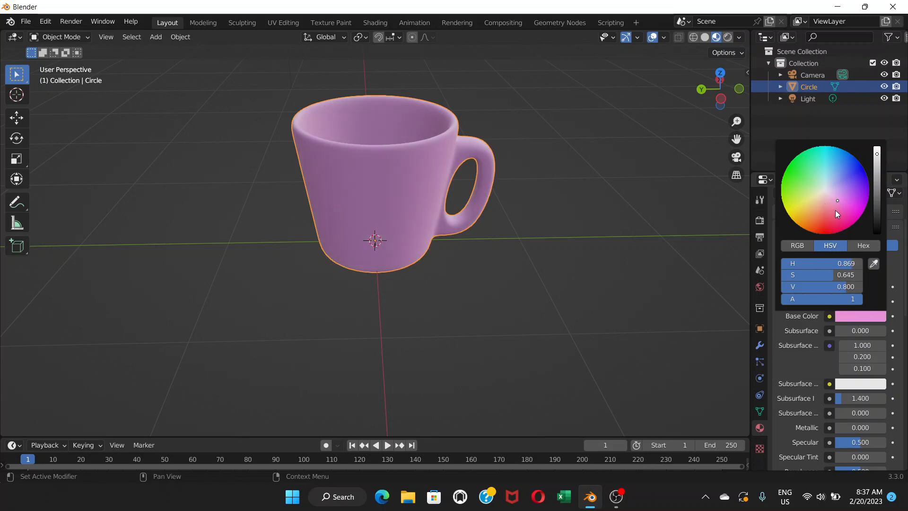
# Step: Lower the mug material's roughness to 0.023
pyautogui.scroll(-1, 813, 371)
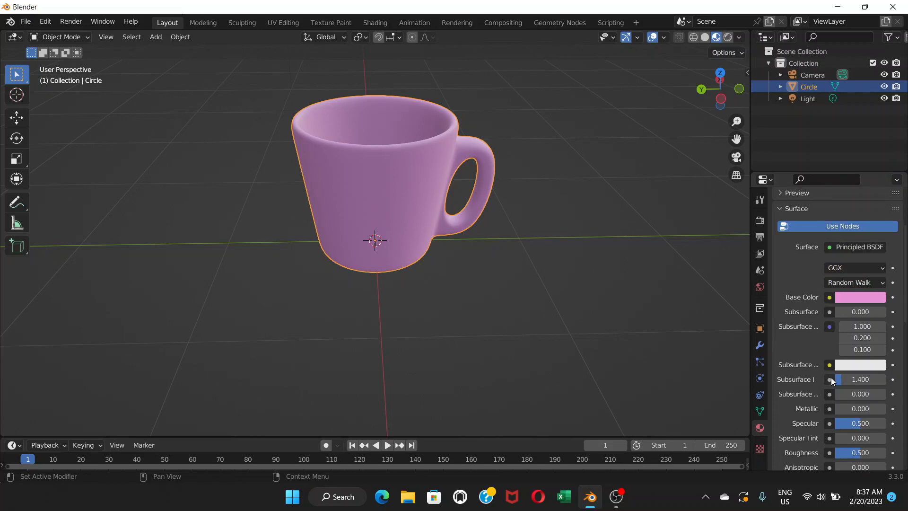
pyautogui.scroll(-1, 805, 364)
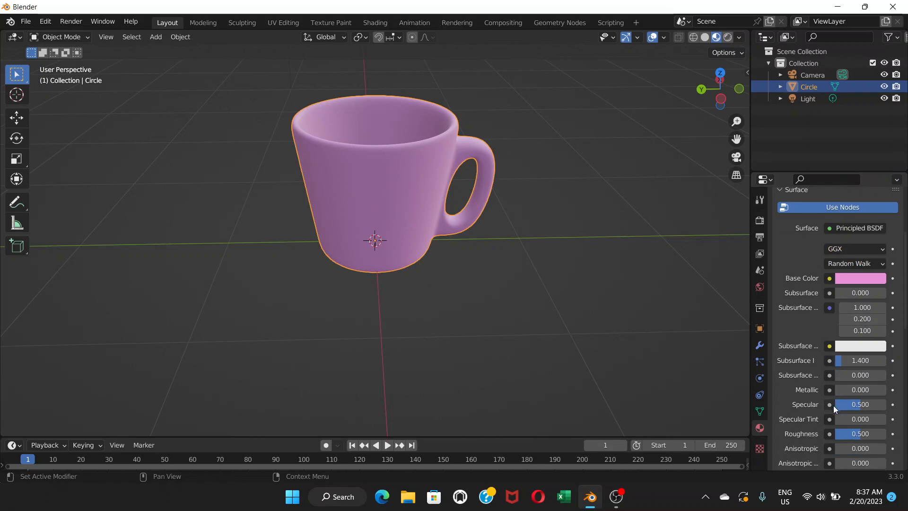
pyautogui.scroll(-4, 847, 429)
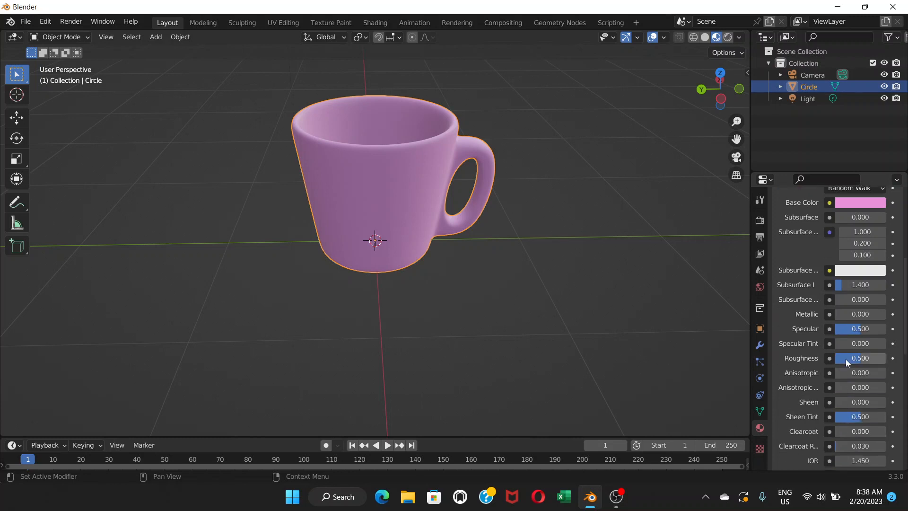
pyautogui.moveTo(860, 357); pyautogui.dragTo(836, 358)
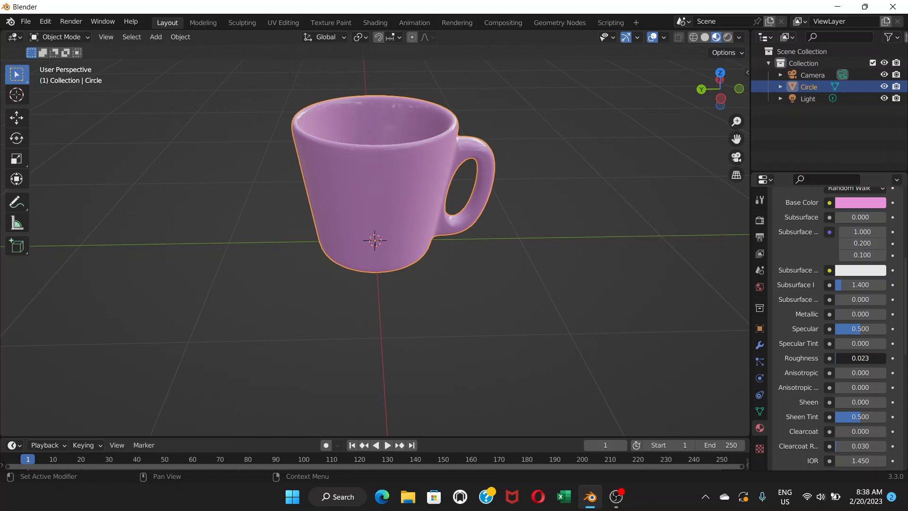
pyautogui.moveTo(836, 358); pyautogui.dragTo(836, 359)
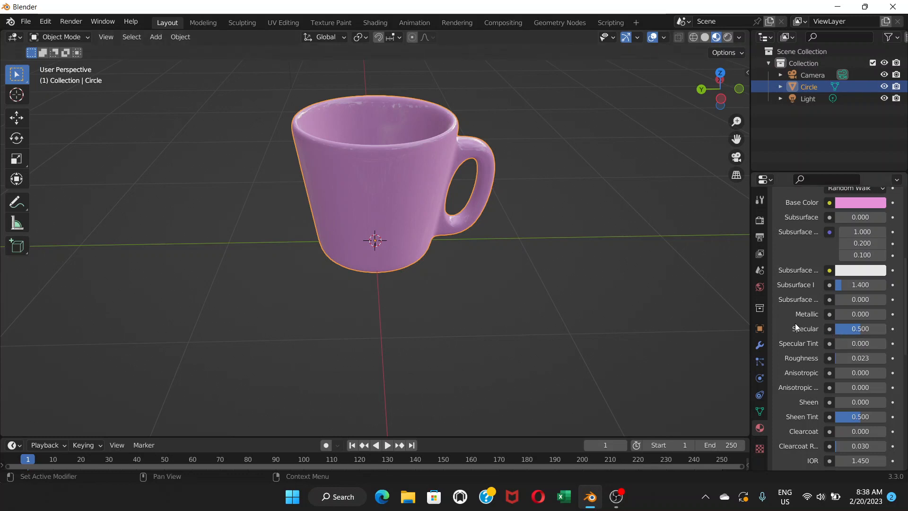
# Step: Raise the mug material's metallic value to 0.119
pyautogui.click(837, 314)
pyautogui.moveTo(836, 314); pyautogui.dragTo(844, 314)
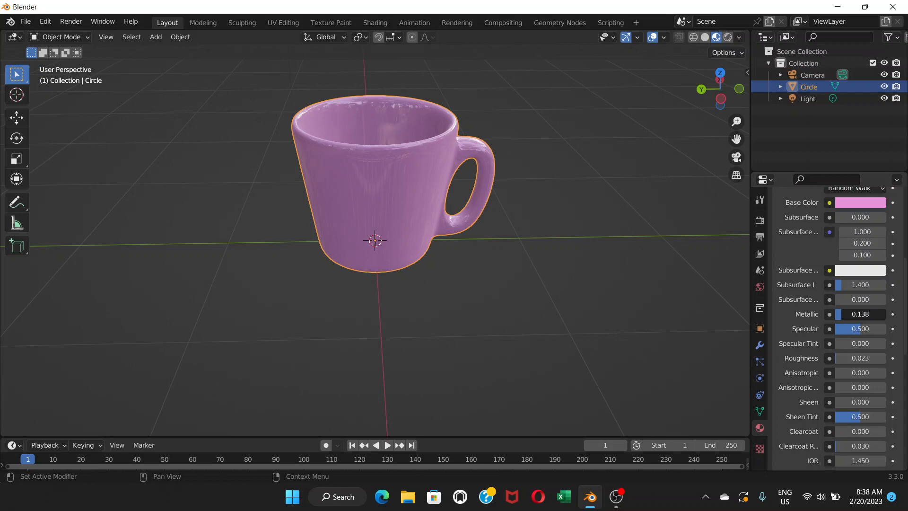
pyautogui.moveTo(843, 314); pyautogui.dragTo(843, 314)
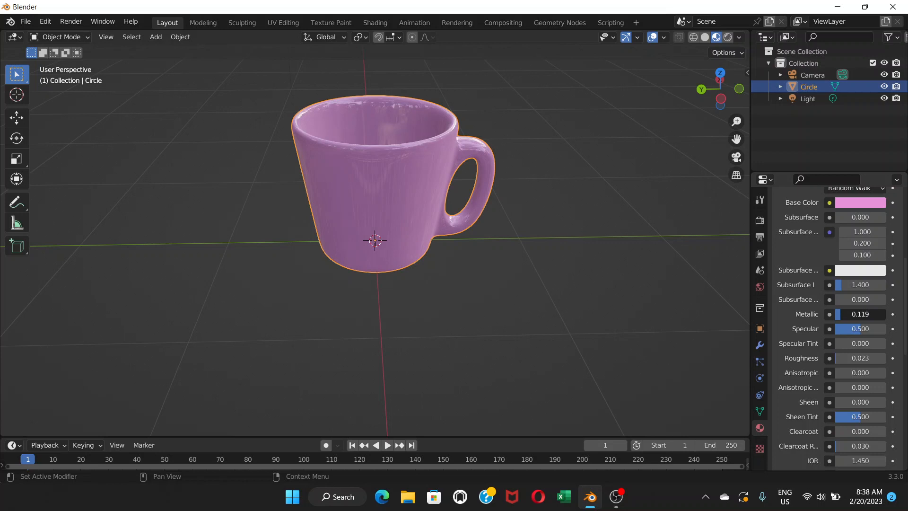
pyautogui.moveTo(842, 314); pyautogui.dragTo(833, 313)
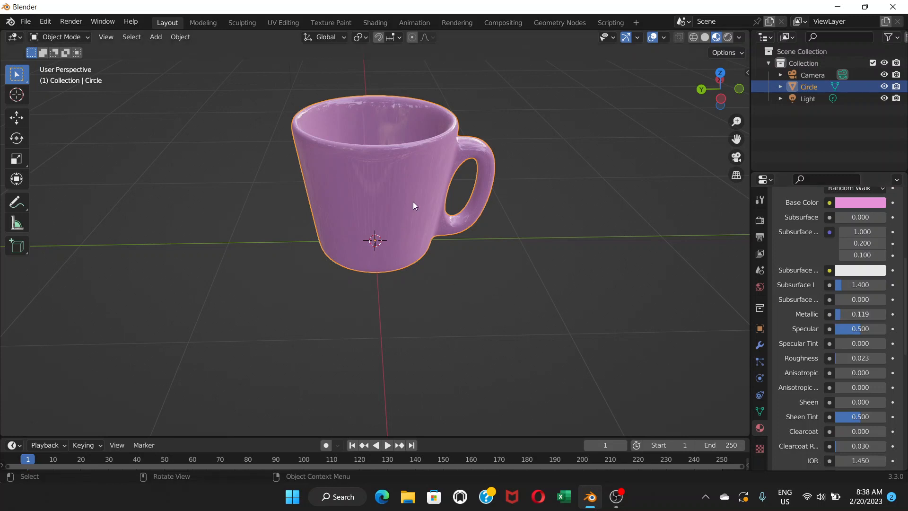
# Step: Add a mesh plane beneath the mug and scale it up uniformly by about 2.372
pyautogui.moveTo(413, 202); pyautogui.dragTo(284, 180, button='middle')
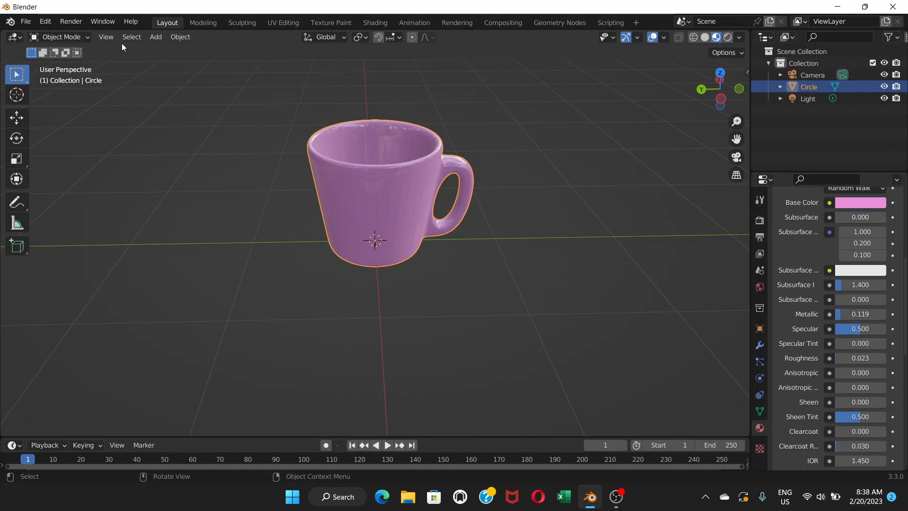
pyautogui.click(156, 37)
pyautogui.moveTo(176, 50)
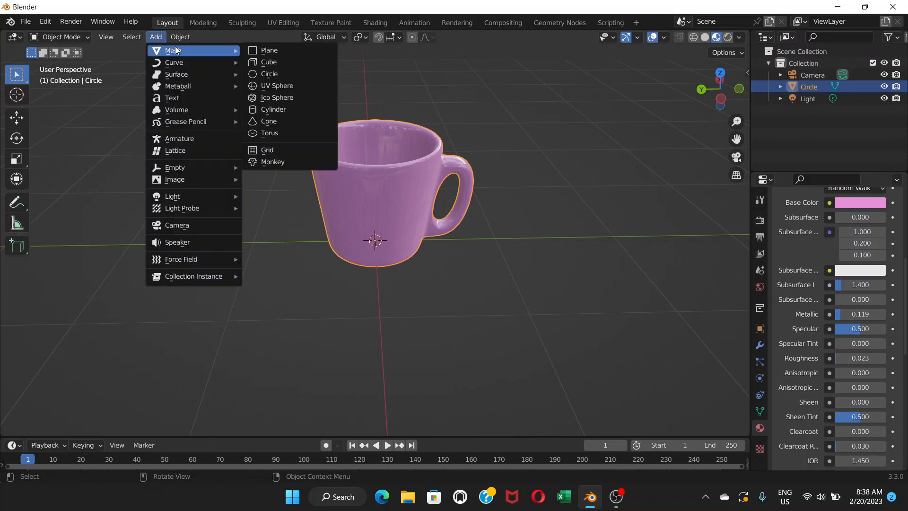
pyautogui.click(256, 50)
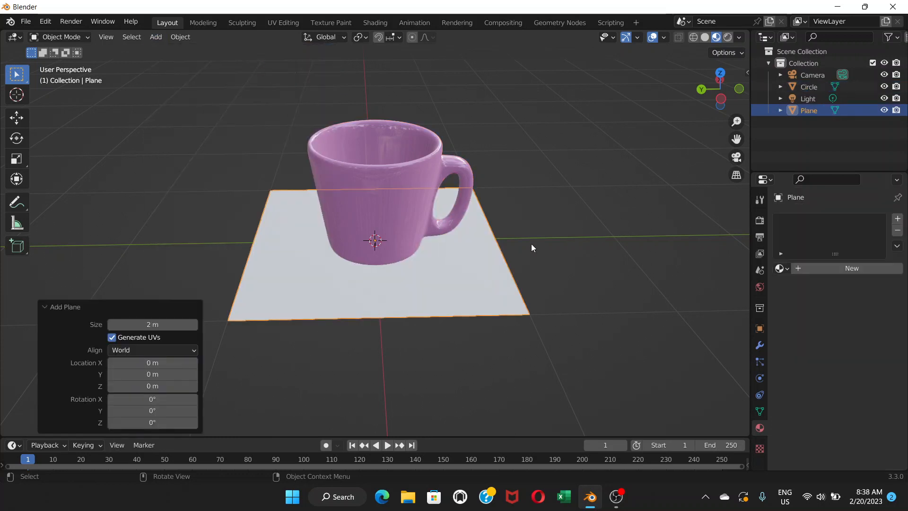
pyautogui.press('s')
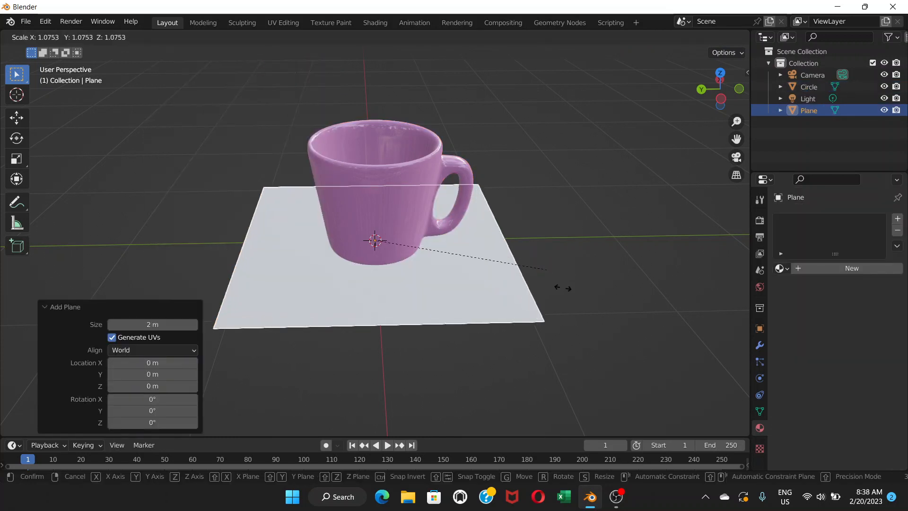
pyautogui.click(736, 398)
# Step: Lower the plane about 0.051 m along Z to the mug's base, and nudge it down about 0.004 m more
pyautogui.moveTo(502, 241)
pyautogui.mouseDown(button='middle')
pyautogui.moveTo(505, 215)
pyautogui.moveTo(504, 235)
pyautogui.moveTo(507, 224)
pyautogui.mouseUp(button='middle')
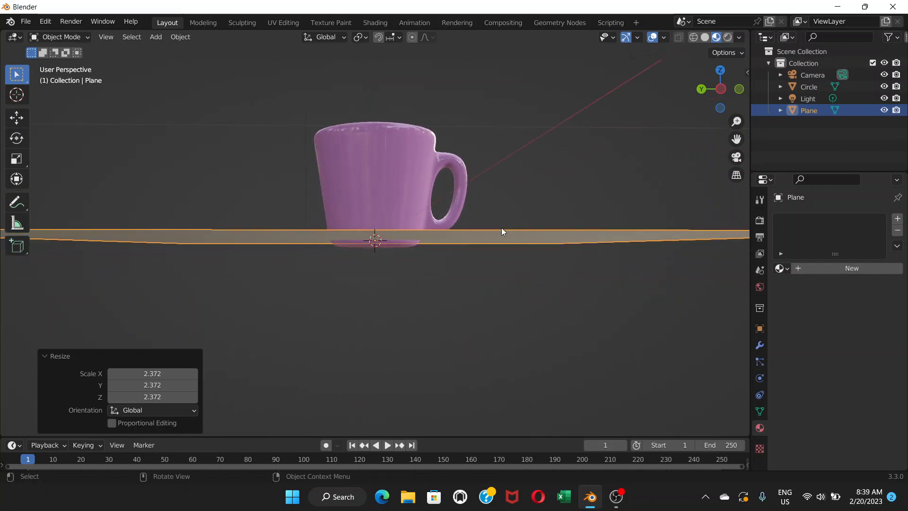
pyautogui.press('g')
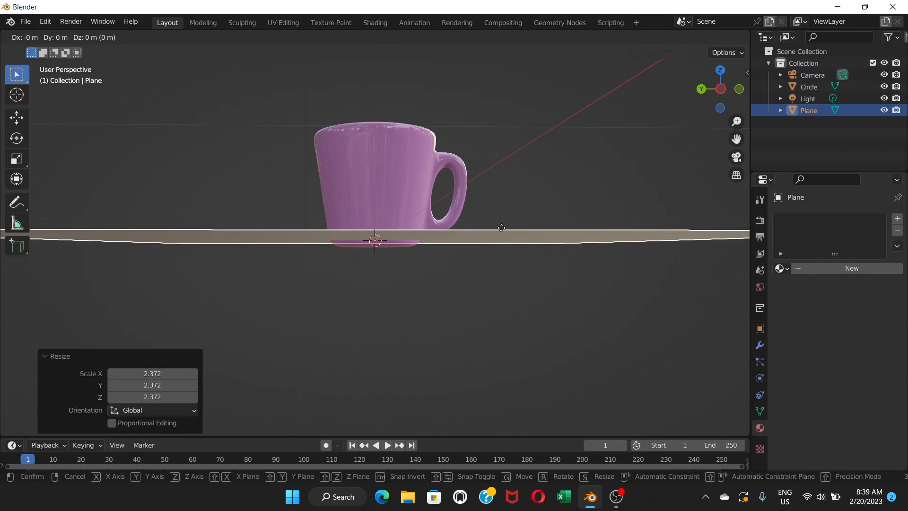
pyautogui.press('z')
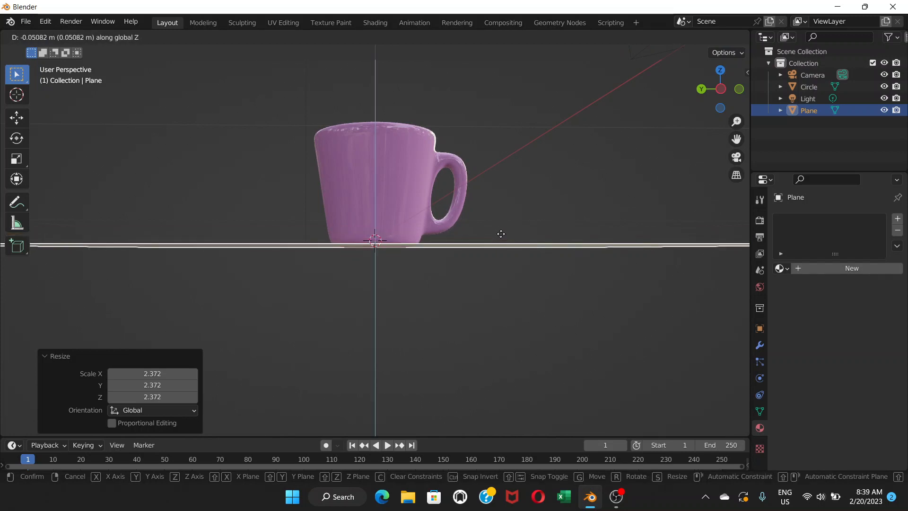
pyautogui.click(500, 233)
pyautogui.moveTo(439, 246)
pyautogui.mouseDown(button='middle')
pyautogui.moveTo(432, 262)
pyautogui.moveTo(442, 258)
pyautogui.moveTo(449, 279)
pyautogui.moveTo(454, 255)
pyautogui.moveTo(432, 254)
pyautogui.mouseUp(button='middle')
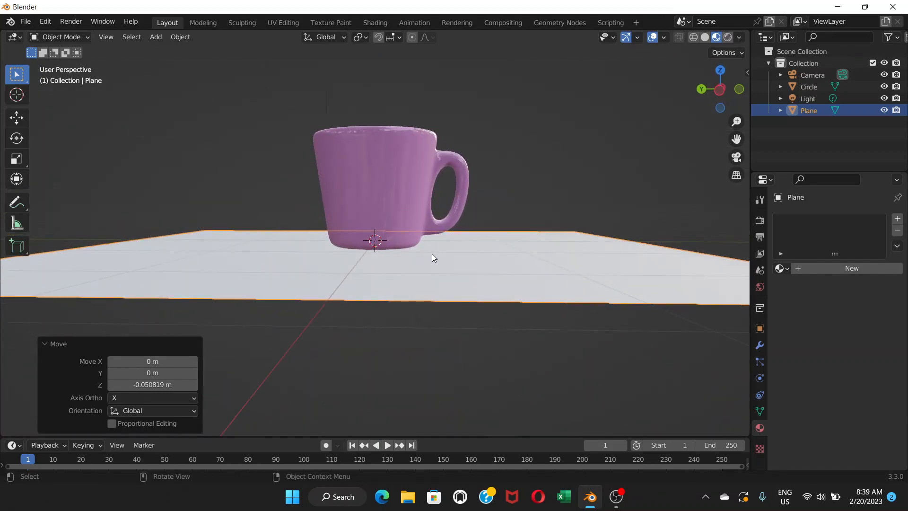
pyautogui.press('g')
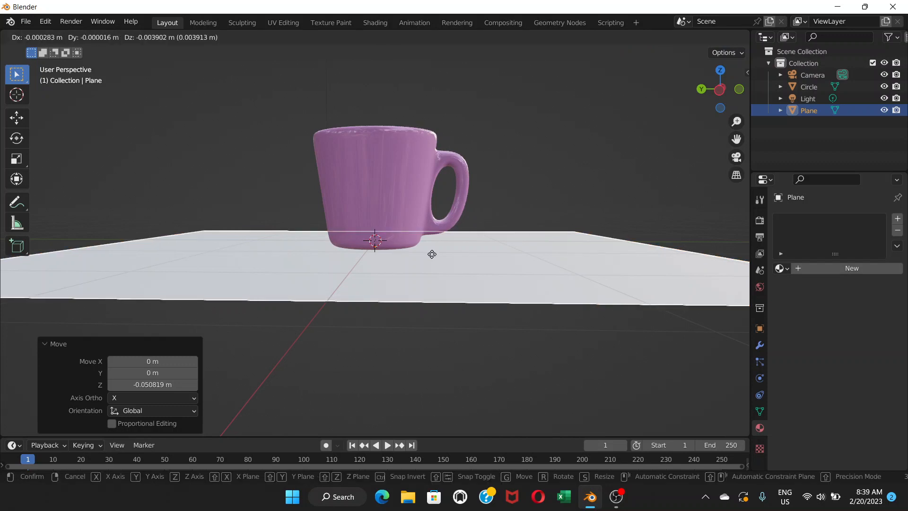
pyautogui.click(431, 254)
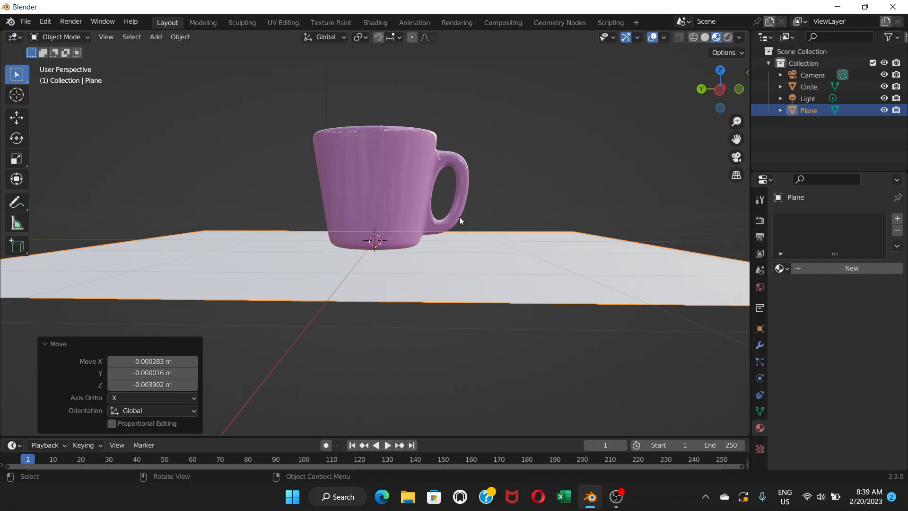
# Step: Create a new material on the plane and set its base color to yellow-green with hue 0.194, saturation 0.810 and value 0.800
pyautogui.moveTo(459, 217); pyautogui.dragTo(478, 219, button='middle')
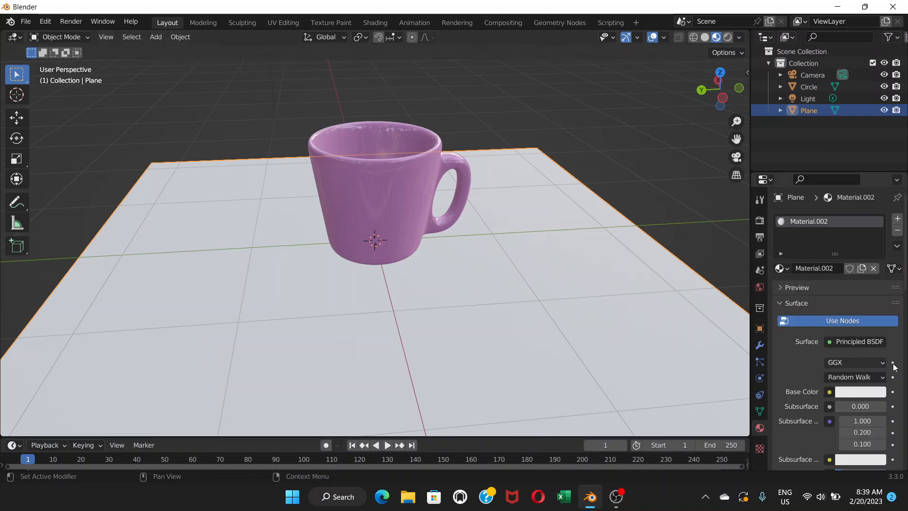
pyautogui.click(856, 391)
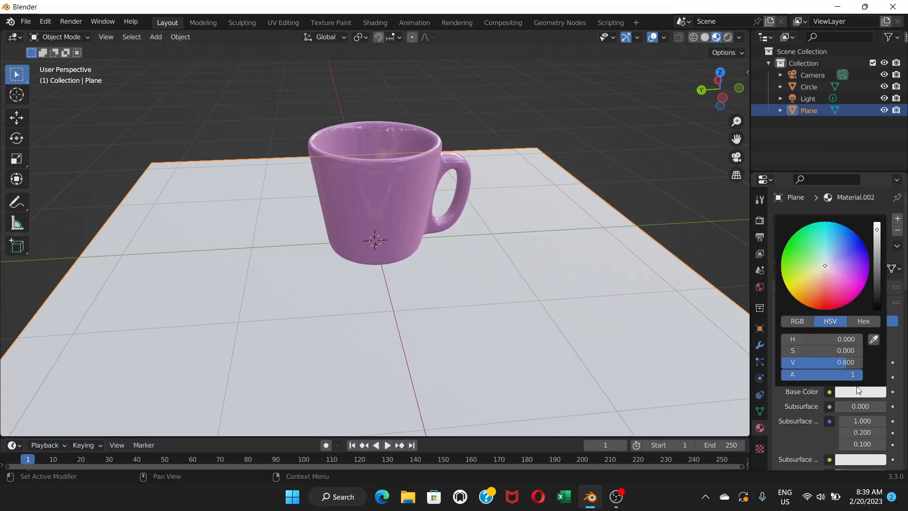
pyautogui.click(823, 290)
pyautogui.moveTo(823, 289)
pyautogui.mouseDown()
pyautogui.moveTo(846, 274)
pyautogui.moveTo(835, 255)
pyautogui.moveTo(799, 271)
pyautogui.mouseUp()
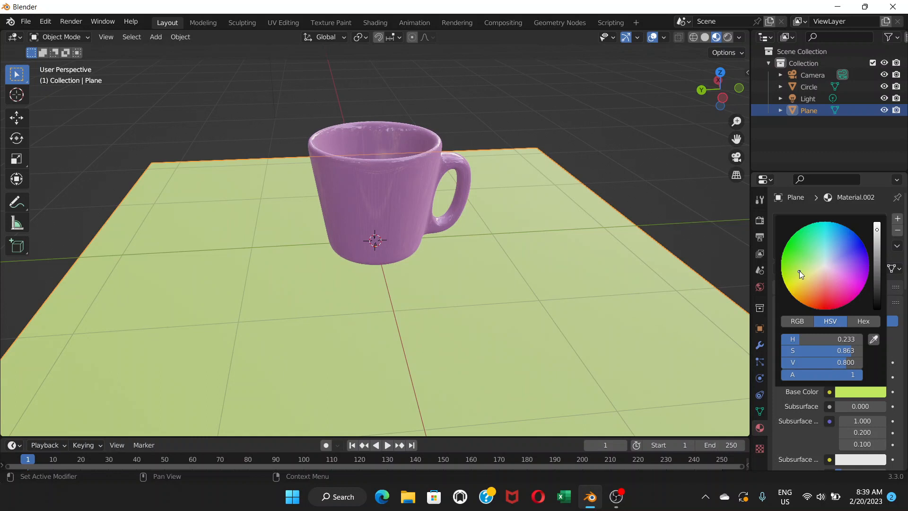
pyautogui.click(810, 263)
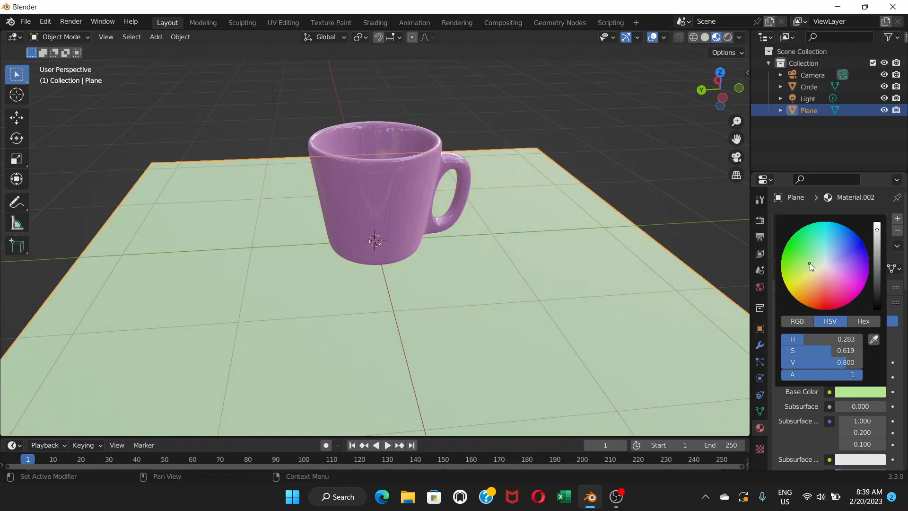
pyautogui.moveTo(809, 263); pyautogui.dragTo(803, 274)
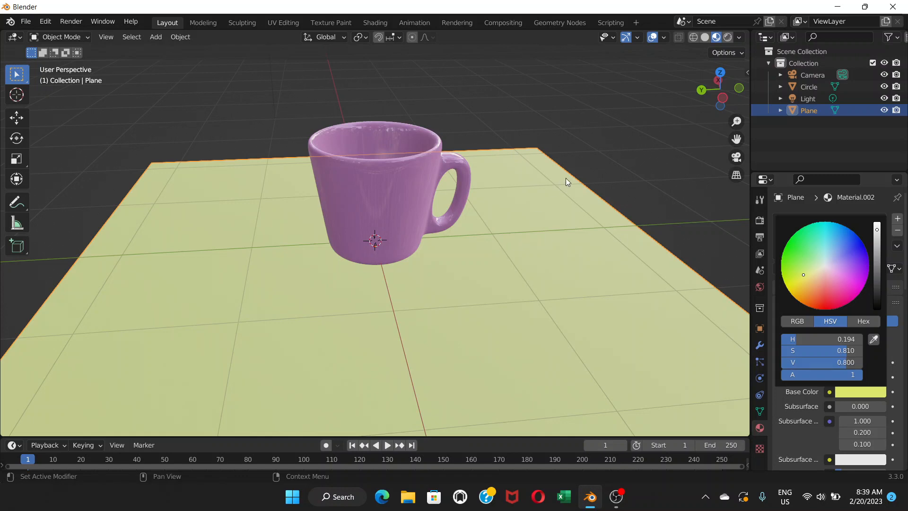
# Step: Enlarge the plane uniformly by a further factor of about 1.718
pyautogui.scroll(-3, 580, 189)
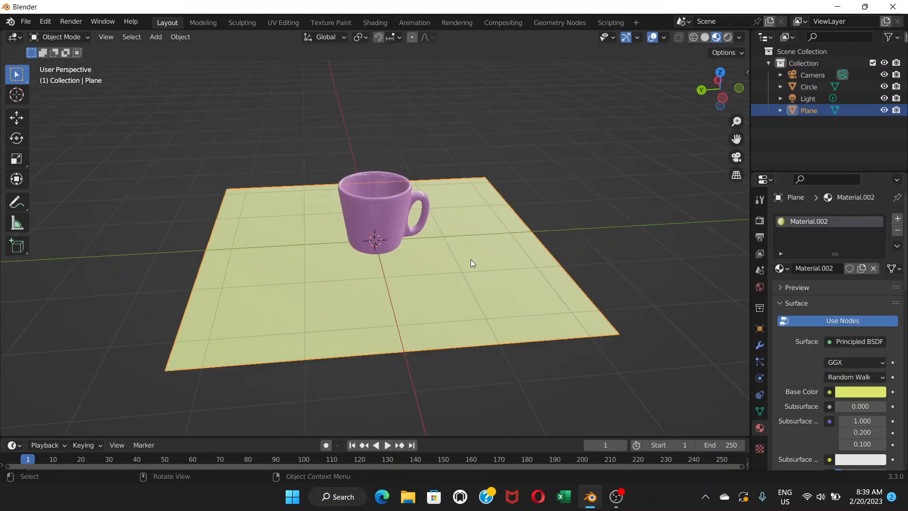
pyautogui.press('s')
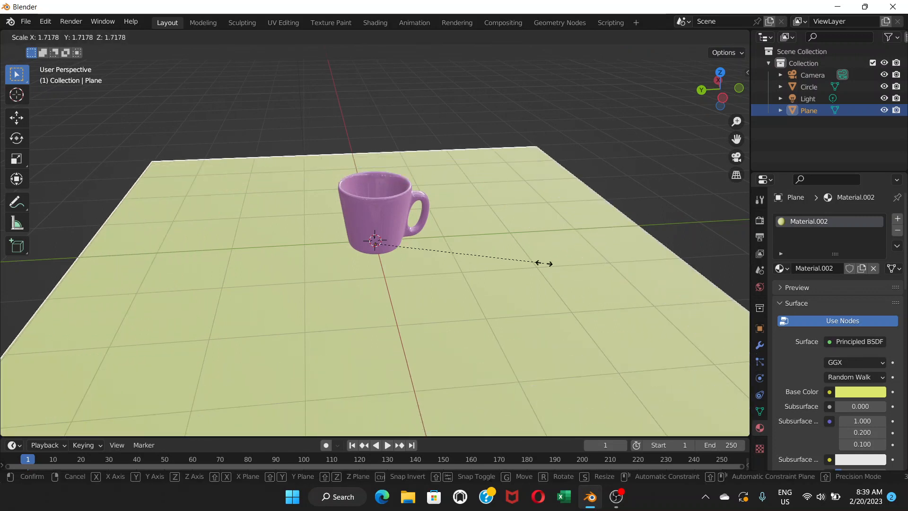
pyautogui.click(544, 263)
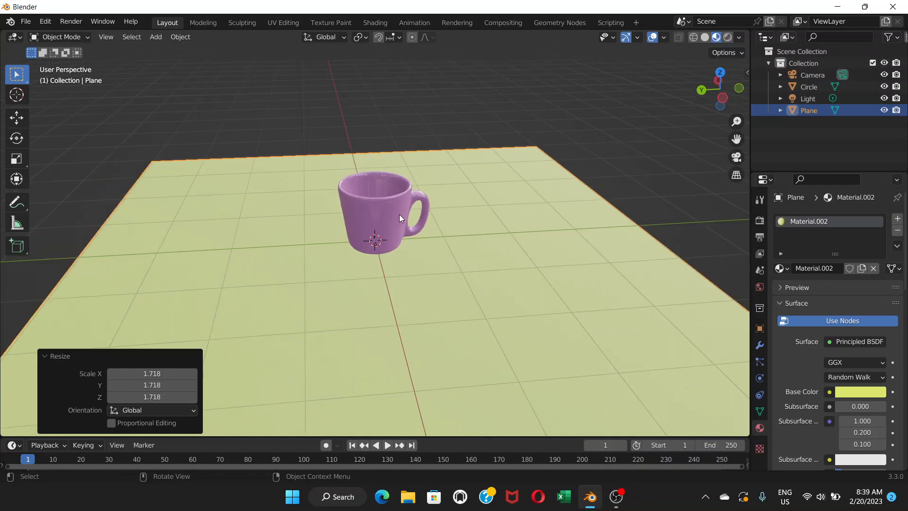
# Step: Switch the viewport shading to Rendered and check how the light falls on the mug and plane
pyautogui.click(729, 37)
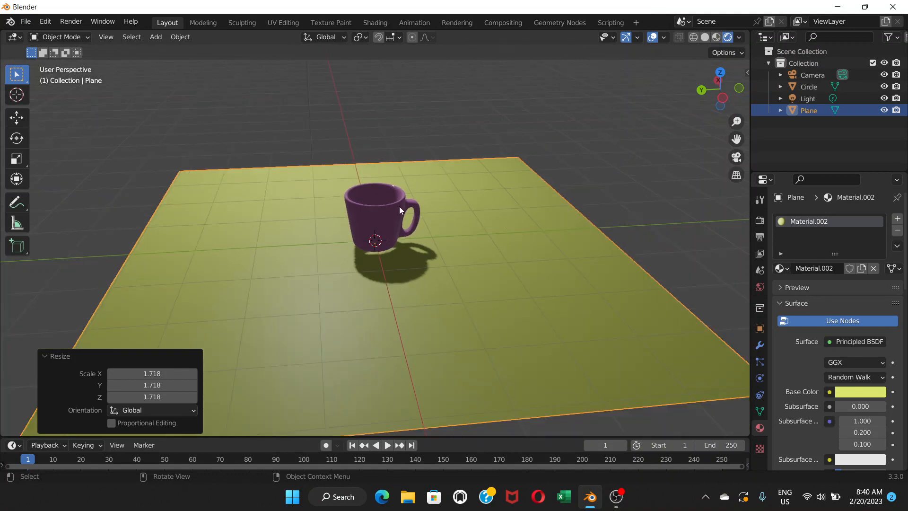
pyautogui.scroll(-5, 399, 206)
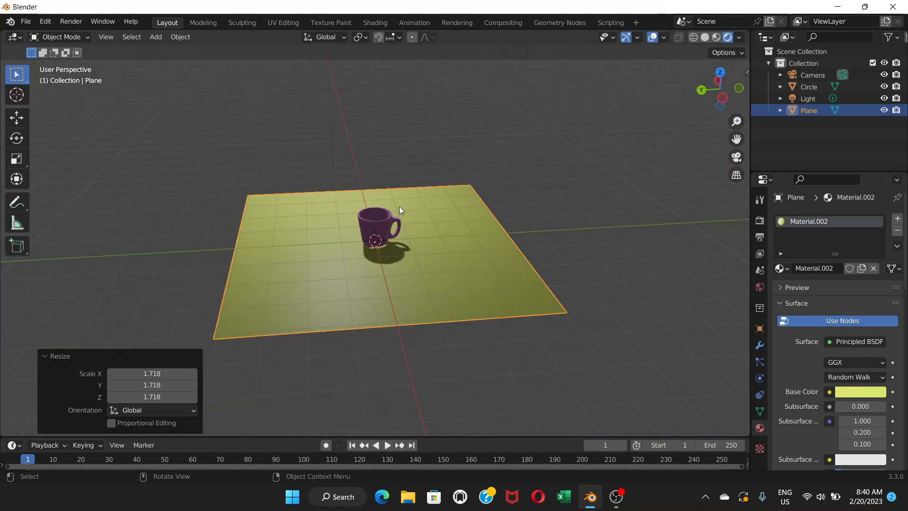
pyautogui.moveTo(399, 206); pyautogui.dragTo(381, 219, button='middle')
pyautogui.scroll(-2, 380, 217)
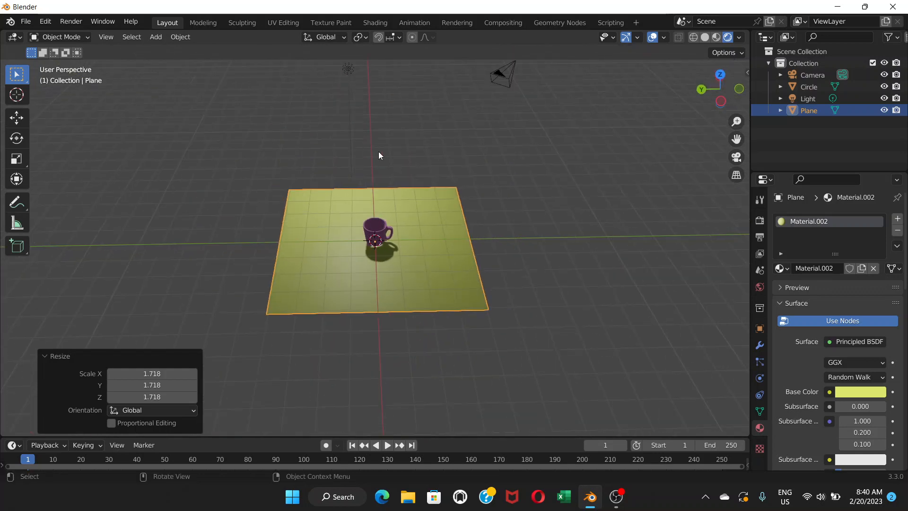
# Step: Move the point light about -9.46 m in X, 2.24 m in Y and -1.76 m in Z
pyautogui.moveTo(379, 152); pyautogui.dragTo(466, 88, button='middle')
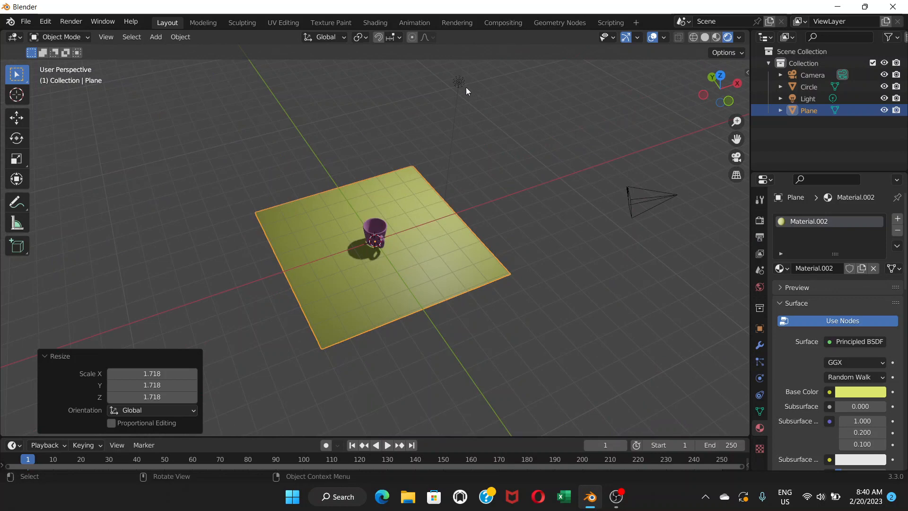
pyautogui.moveTo(431, 126); pyautogui.dragTo(436, 101, button='middle')
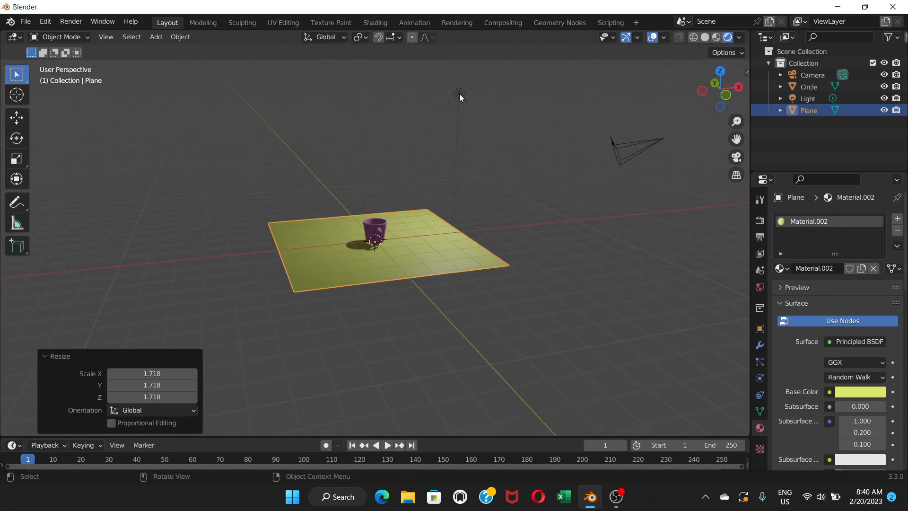
pyautogui.click(459, 97)
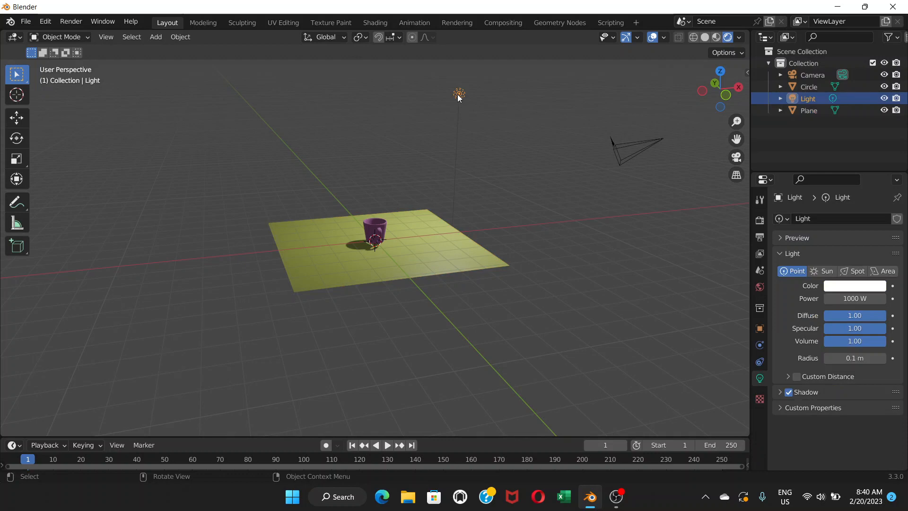
pyautogui.press('g')
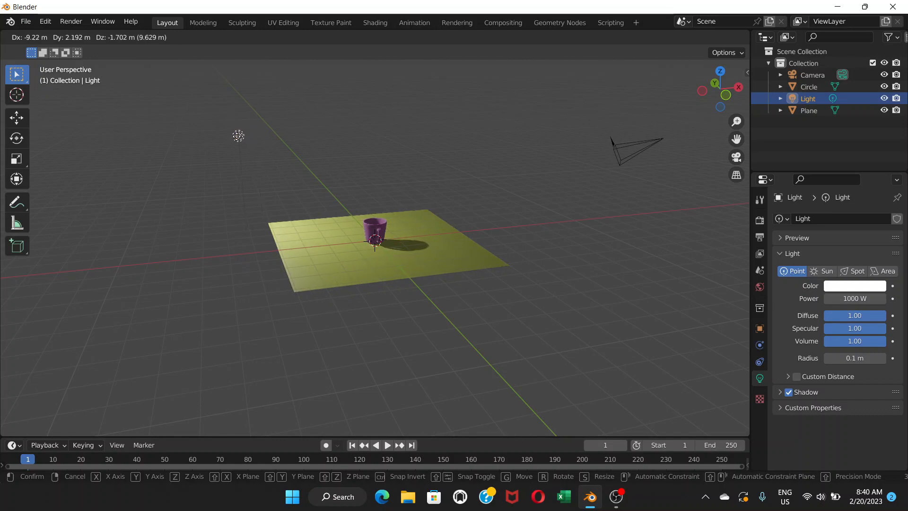
pyautogui.click(348, 229)
# Step: Render a still image of the mug on the plane, inspect it and close the render window
pyautogui.moveTo(373, 232); pyautogui.dragTo(454, 243, button='middle')
pyautogui.scroll(5, 373, 238)
pyautogui.scroll(1, 372, 238)
pyautogui.scroll(-1, 372, 238)
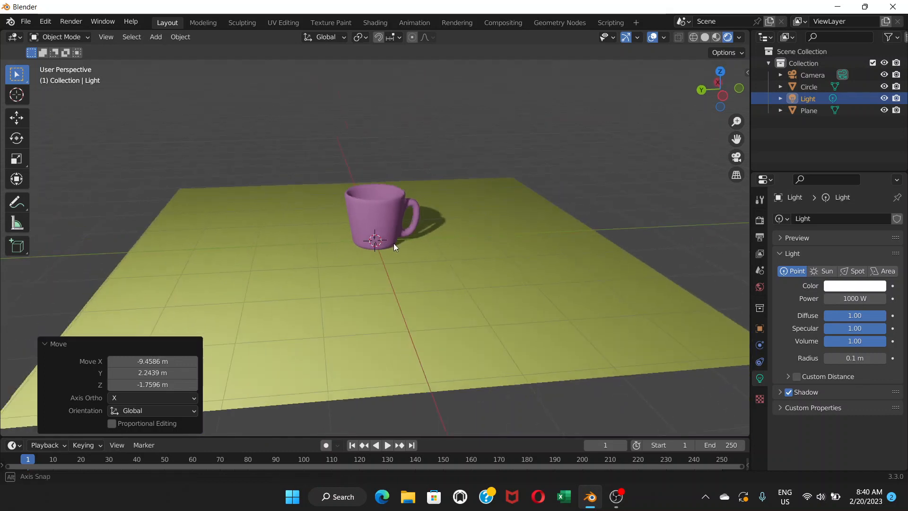
pyautogui.scroll(3, 376, 217)
pyautogui.scroll(1, 377, 190)
pyautogui.scroll(1, 377, 190)
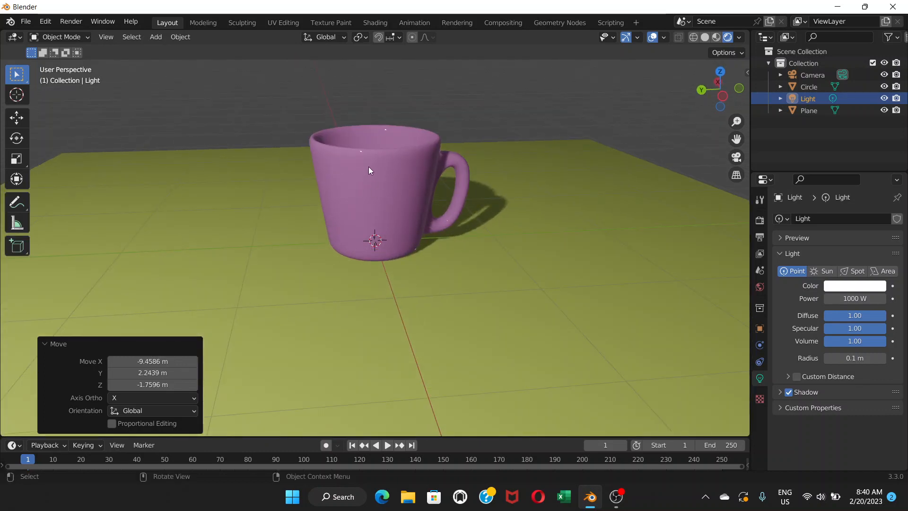
pyautogui.click(71, 21)
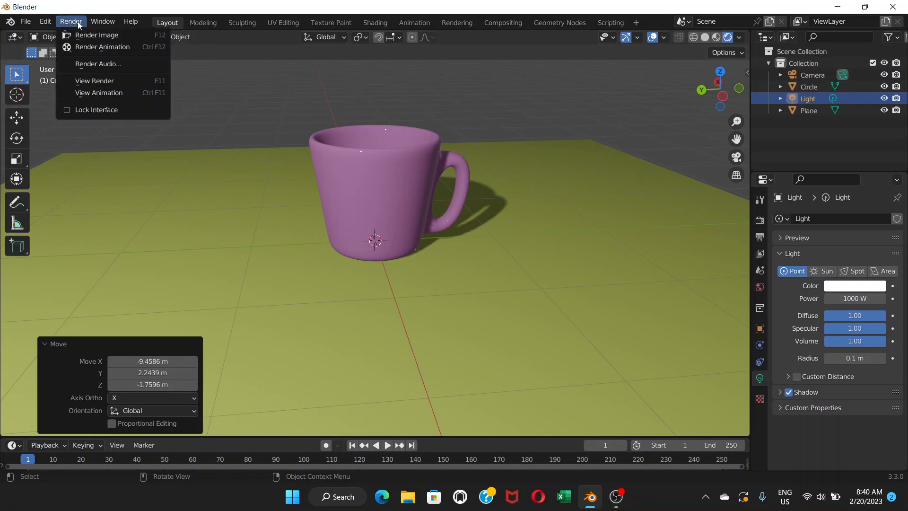
pyautogui.click(89, 37)
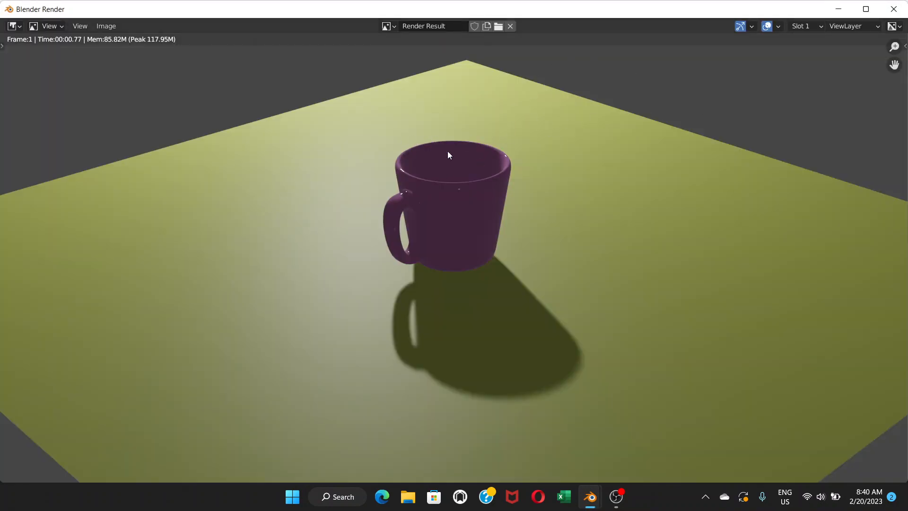
pyautogui.click(894, 9)
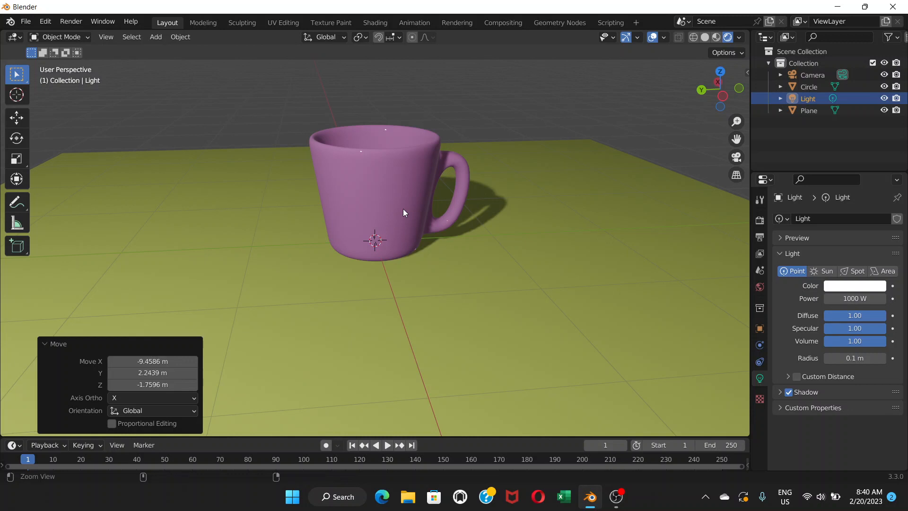
# Step: Align the scene camera to the current viewport view of the mug
pyautogui.press('KP_0')
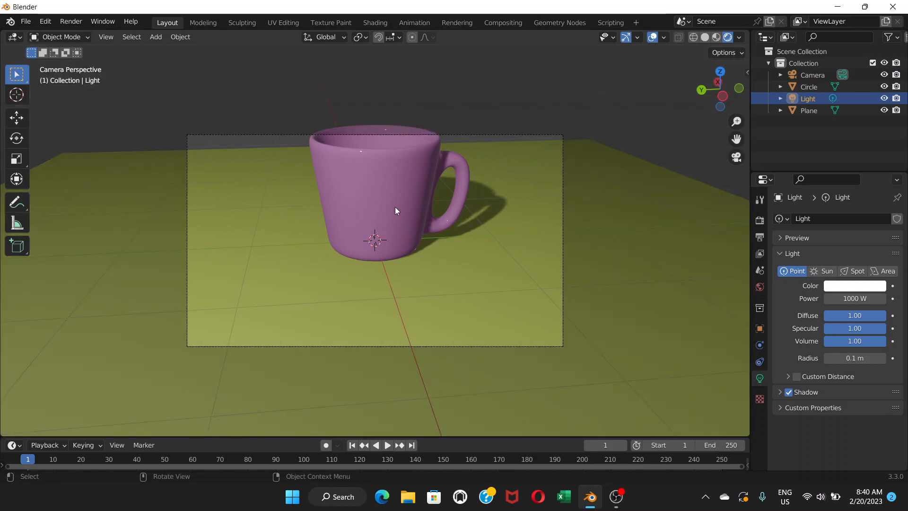
pyautogui.scroll(-4, 319, 196)
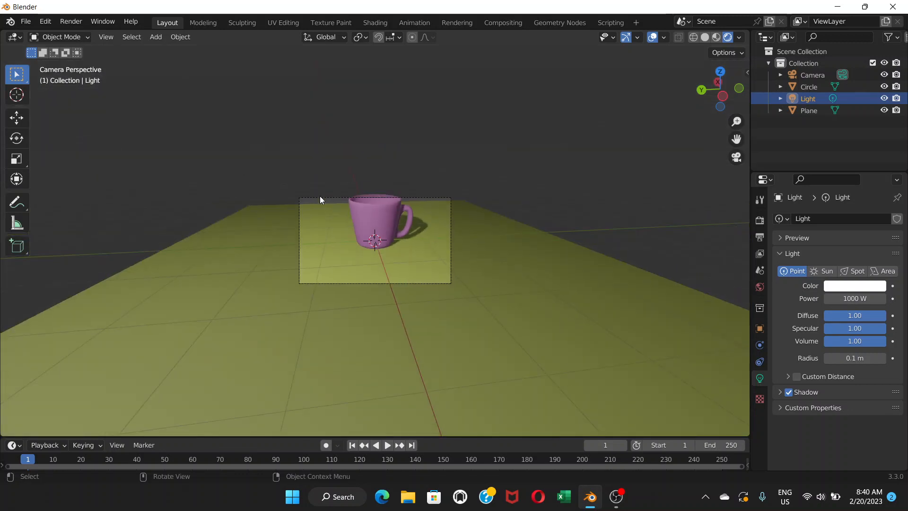
pyautogui.scroll(3, 320, 196)
# Step: Render a still image from the realigned camera, check the mug's framing and close the render window
pyautogui.click(84, 21)
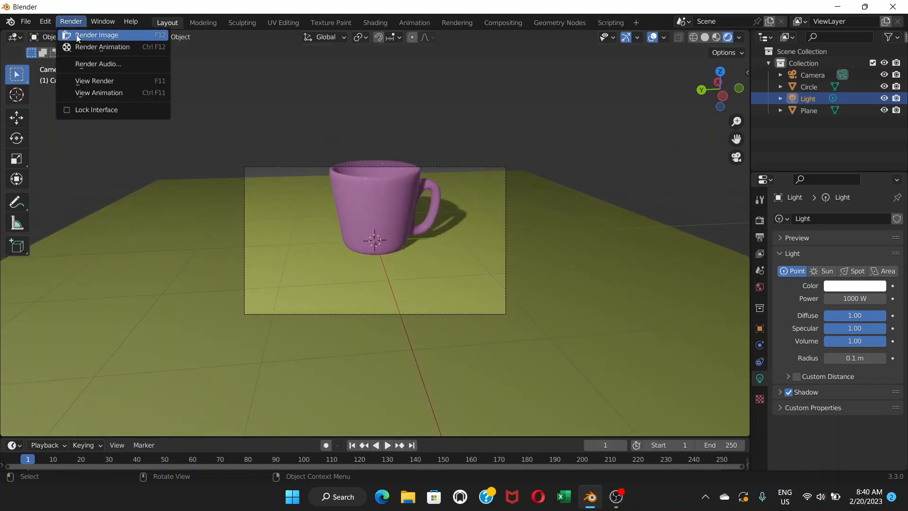
pyautogui.click(84, 34)
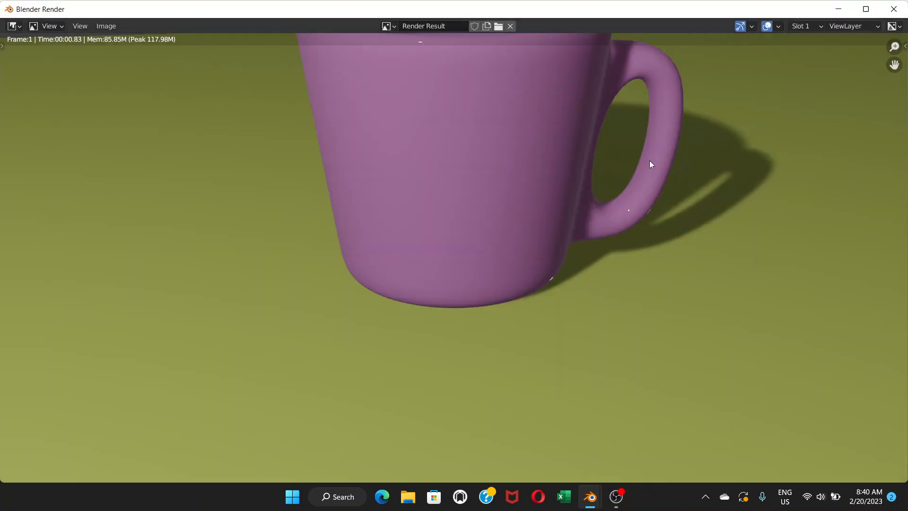
pyautogui.click(893, 9)
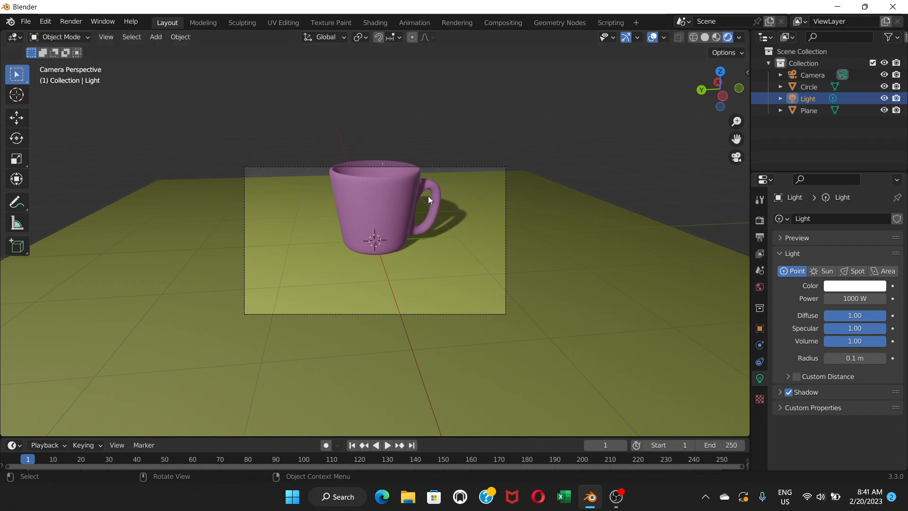
# Step: Realign the scene camera to a wider viewport view that frames the whole mug with plane around it
pyautogui.scroll(-1, 373, 195)
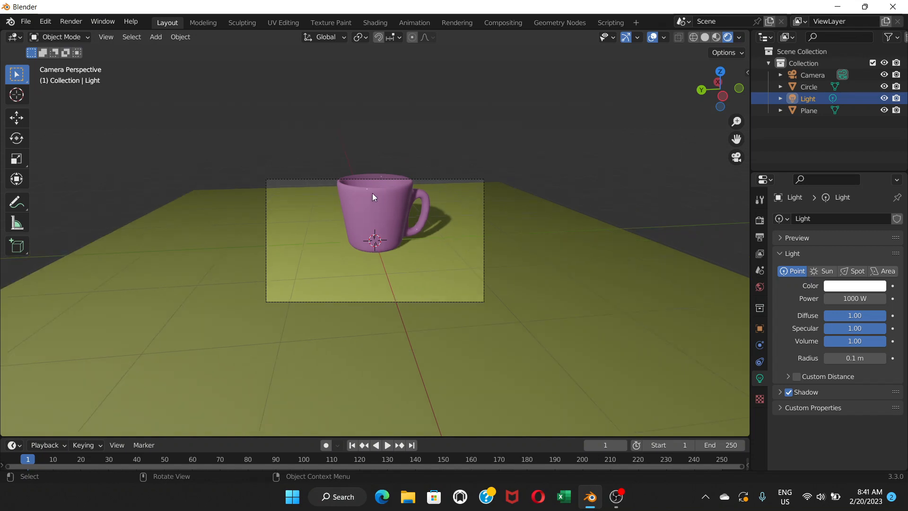
pyautogui.moveTo(372, 193); pyautogui.dragTo(371, 194, button='middle')
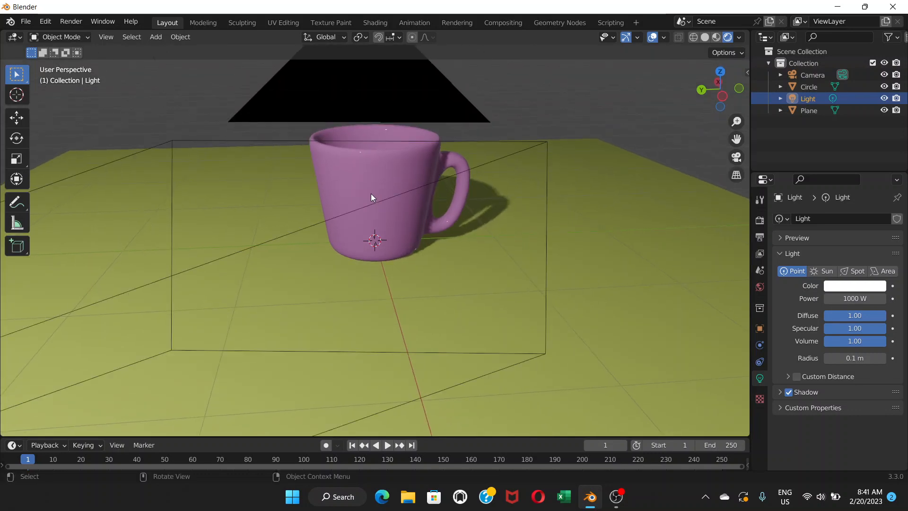
pyautogui.scroll(-1, 371, 193)
pyautogui.scroll(-1, 371, 194)
pyautogui.press('ctrl')
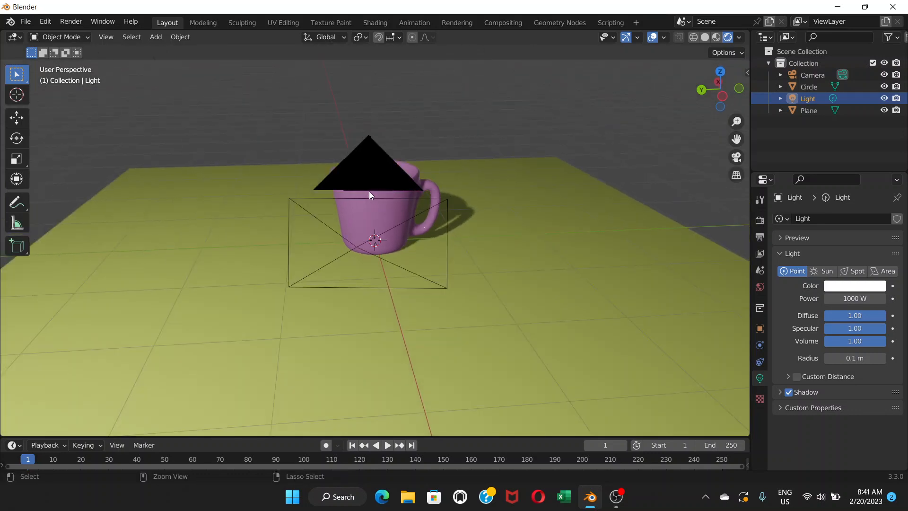
pyautogui.press('KP_0')
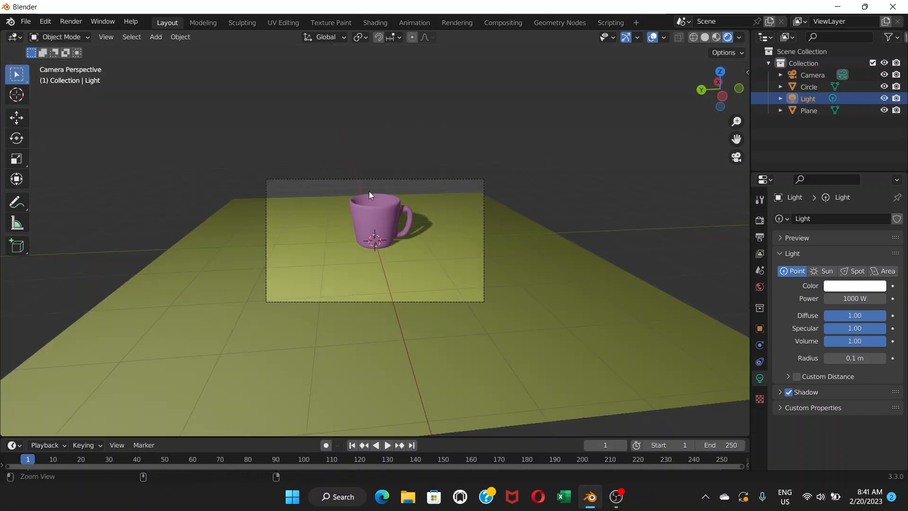
pyautogui.scroll(3, 376, 221)
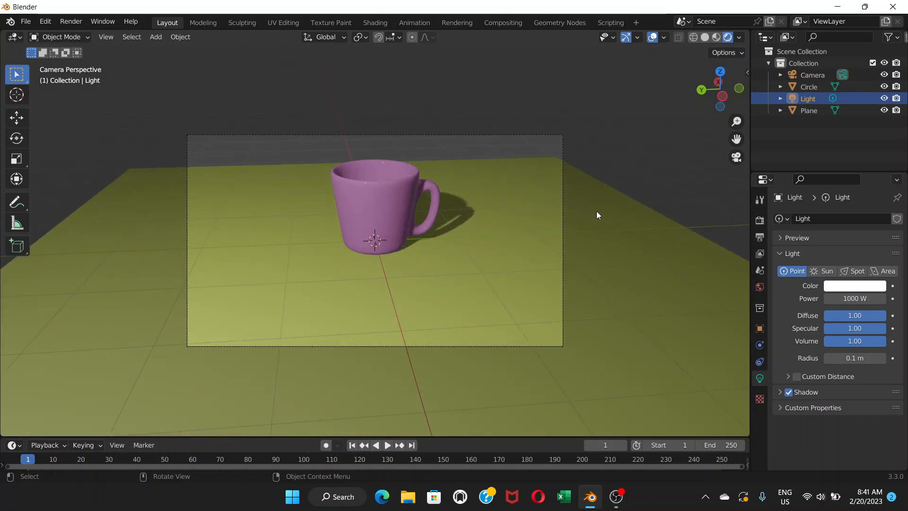
pyautogui.click(735, 159)
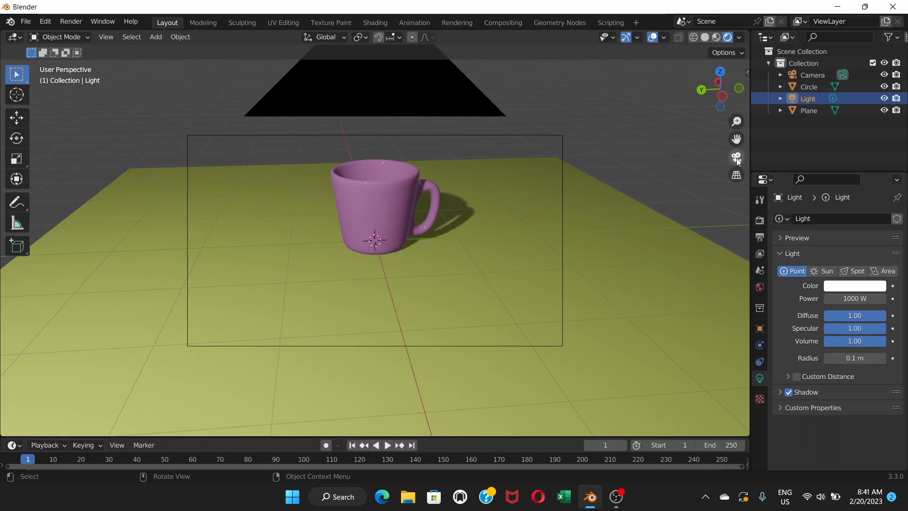
pyautogui.click(737, 157)
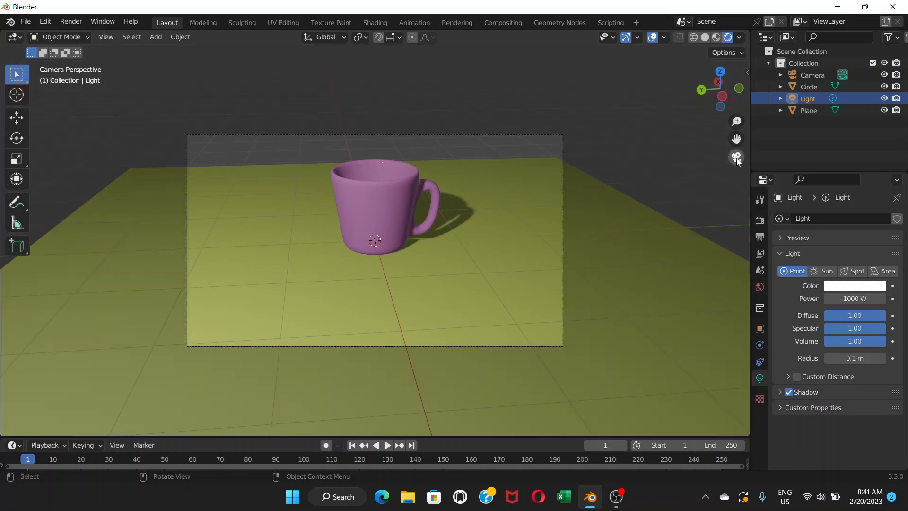
# Step: Render a still image from the wider camera framing, inspect the whole mug and its shadow, and close the render window
pyautogui.click(78, 21)
pyautogui.click(98, 35)
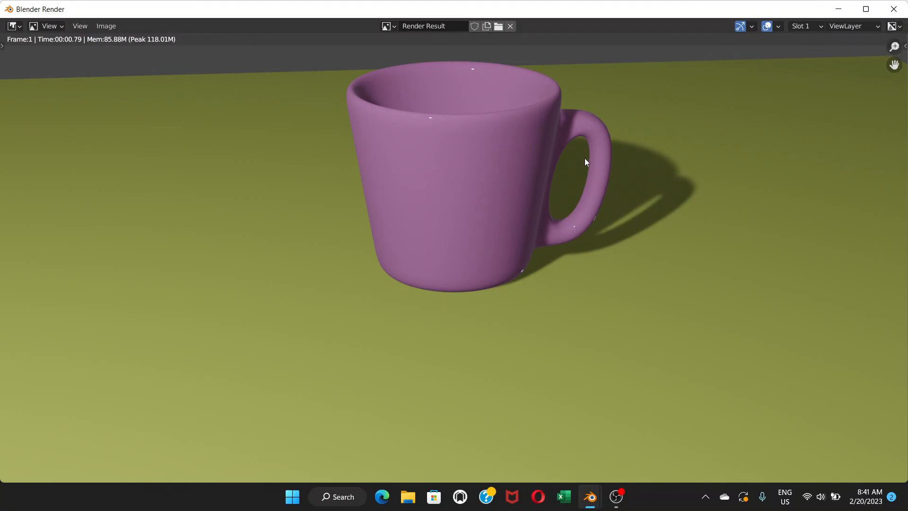
pyautogui.click(895, 7)
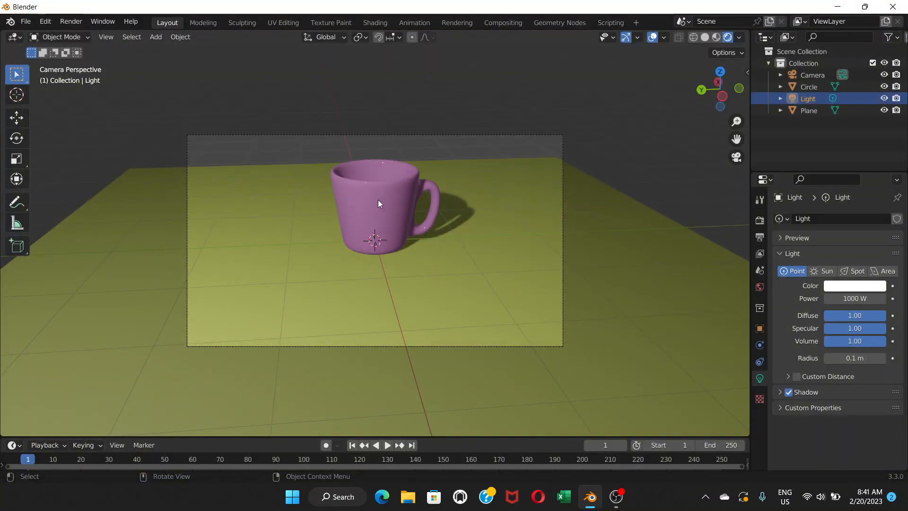
# Step: Examine the finished mug, its handle and its shadow on the plane from several angles and distances
pyautogui.moveTo(353, 215); pyautogui.dragTo(556, 203, button='middle')
pyautogui.scroll(4, 399, 215)
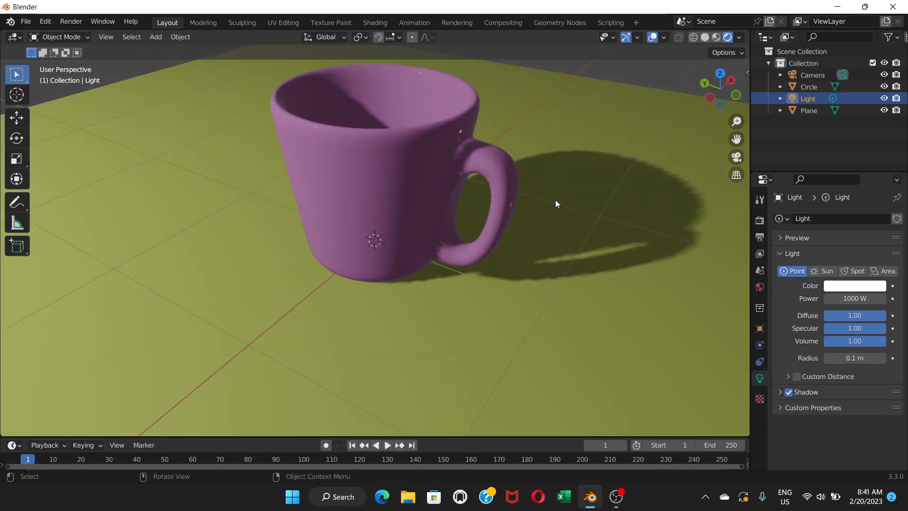
pyautogui.moveTo(446, 192); pyautogui.dragTo(523, 184, button='middle')
pyautogui.scroll(-6, 408, 206)
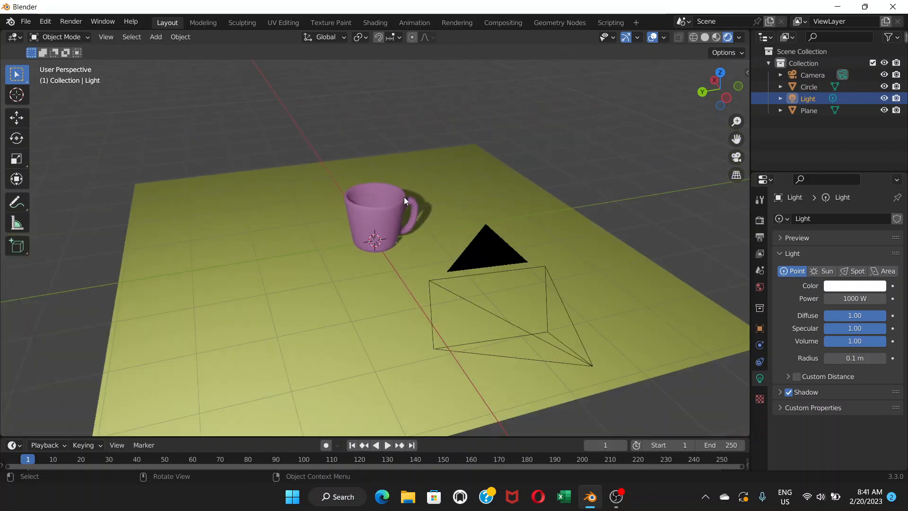
pyautogui.scroll(2, 404, 201)
pyautogui.scroll(-1, 404, 197)
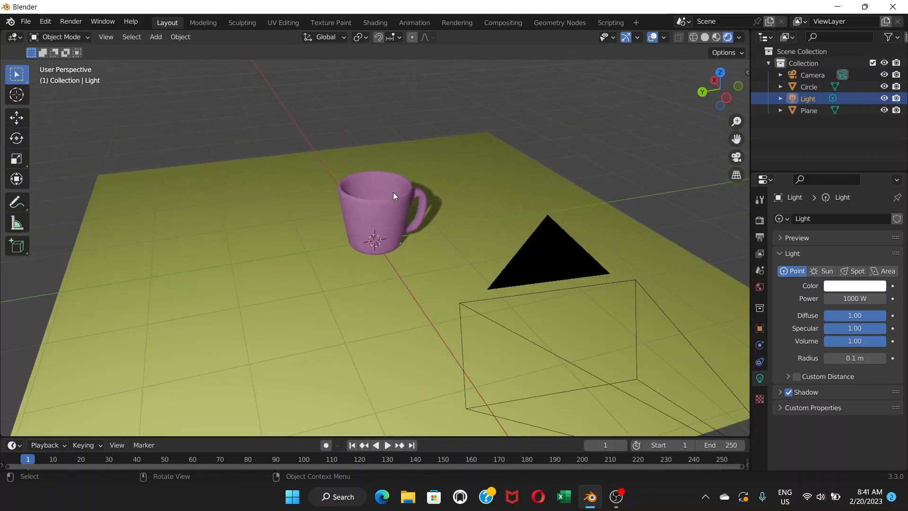
pyautogui.scroll(5, 394, 194)
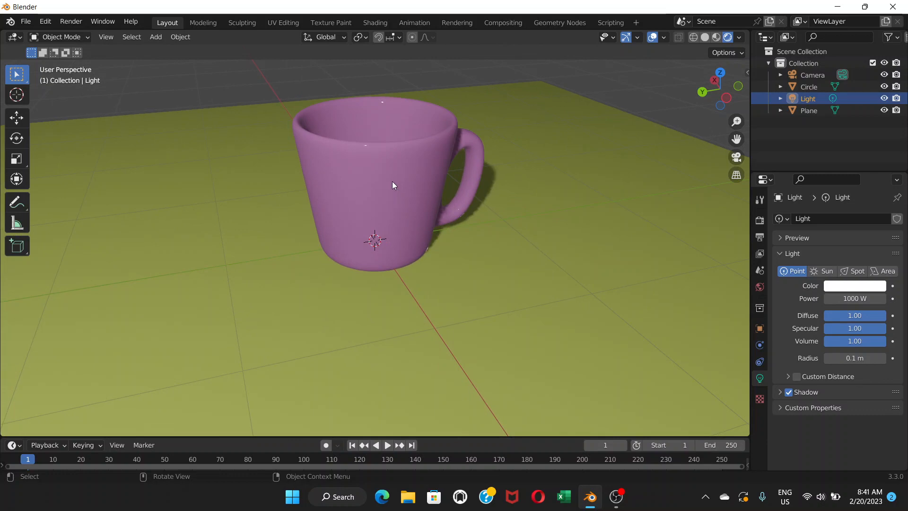
pyautogui.moveTo(392, 181); pyautogui.dragTo(233, 208, button='middle')
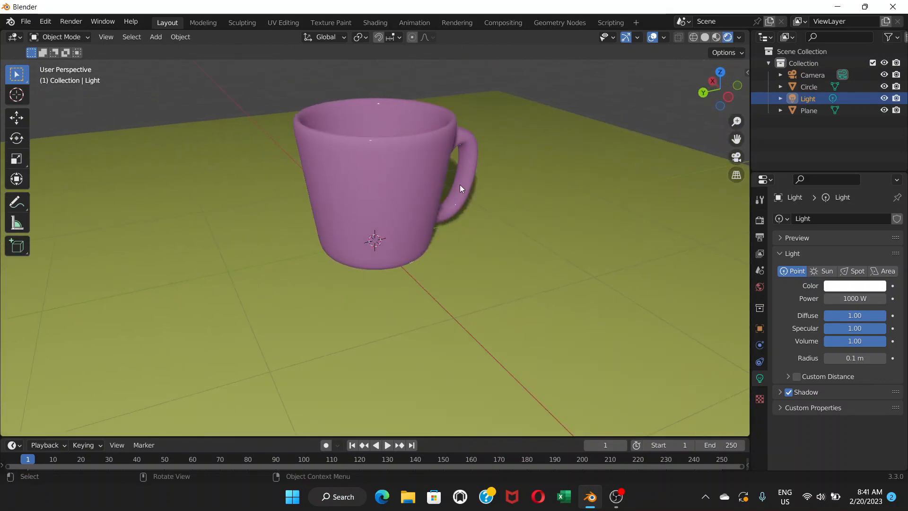
# Step: Compare the mug's look in Material Preview shading with its look in Rendered shading
pyautogui.click(718, 40)
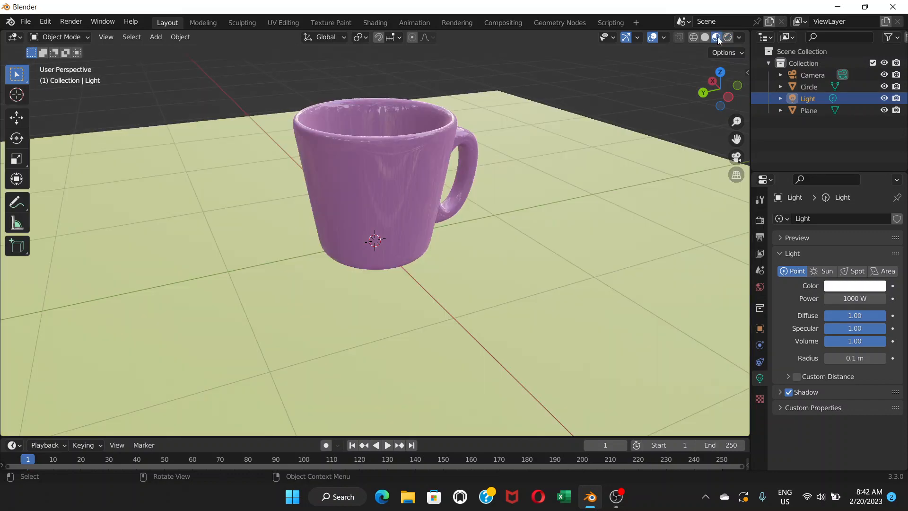
pyautogui.moveTo(489, 195)
pyautogui.mouseDown(button='middle')
pyautogui.moveTo(412, 240)
pyautogui.moveTo(344, 221)
pyautogui.moveTo(396, 183)
pyautogui.moveTo(513, 205)
pyautogui.moveTo(520, 215)
pyautogui.moveTo(408, 232)
pyautogui.moveTo(423, 211)
pyautogui.moveTo(460, 196)
pyautogui.moveTo(468, 175)
pyautogui.mouseUp(button='middle')
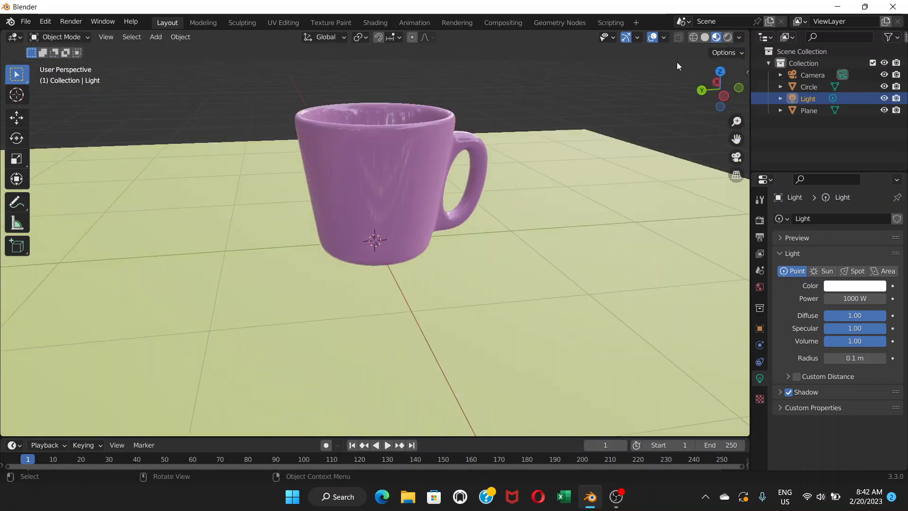
pyautogui.click(728, 37)
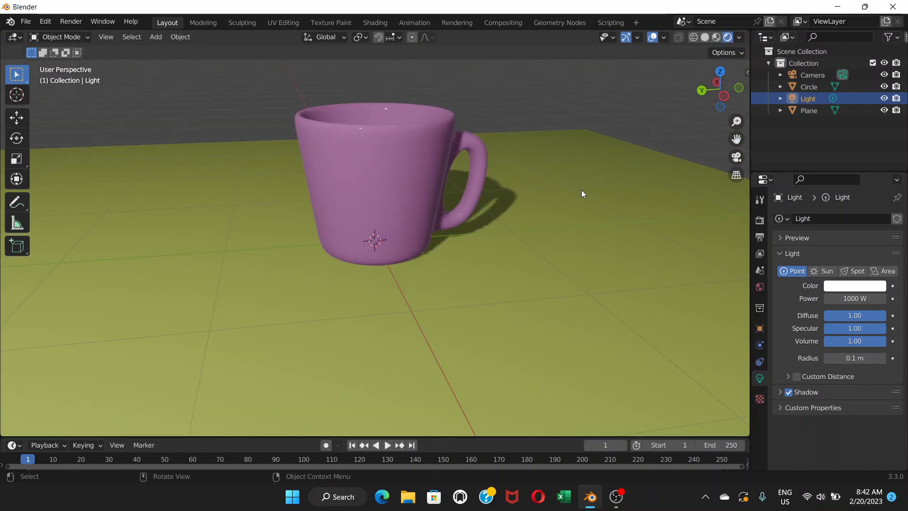